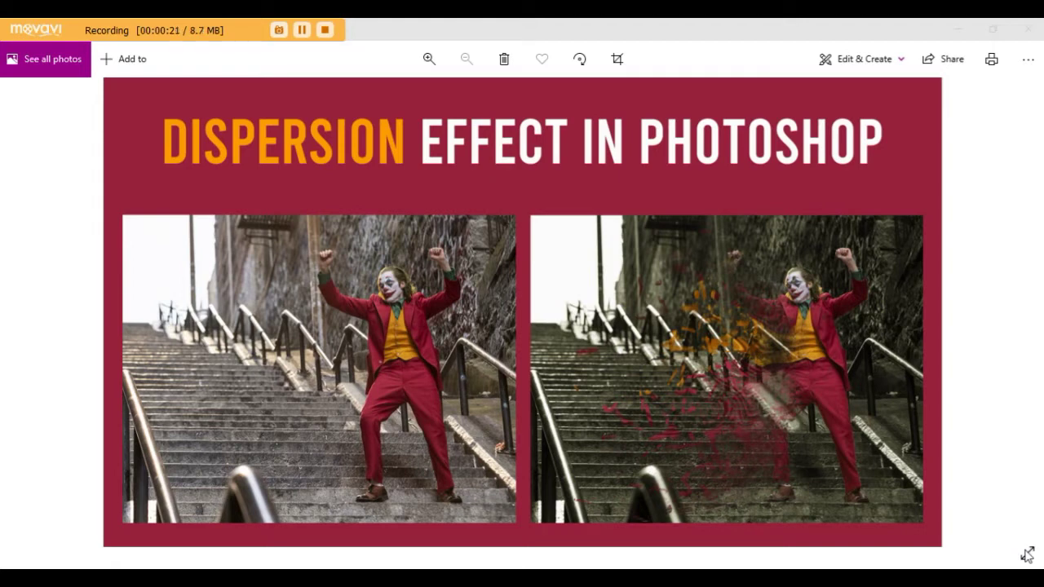
Step: Advance Windows Photos from the Joker dispersion preview to the shouting-man particle example
left_click(1027, 554)
left_click(1022, 317)
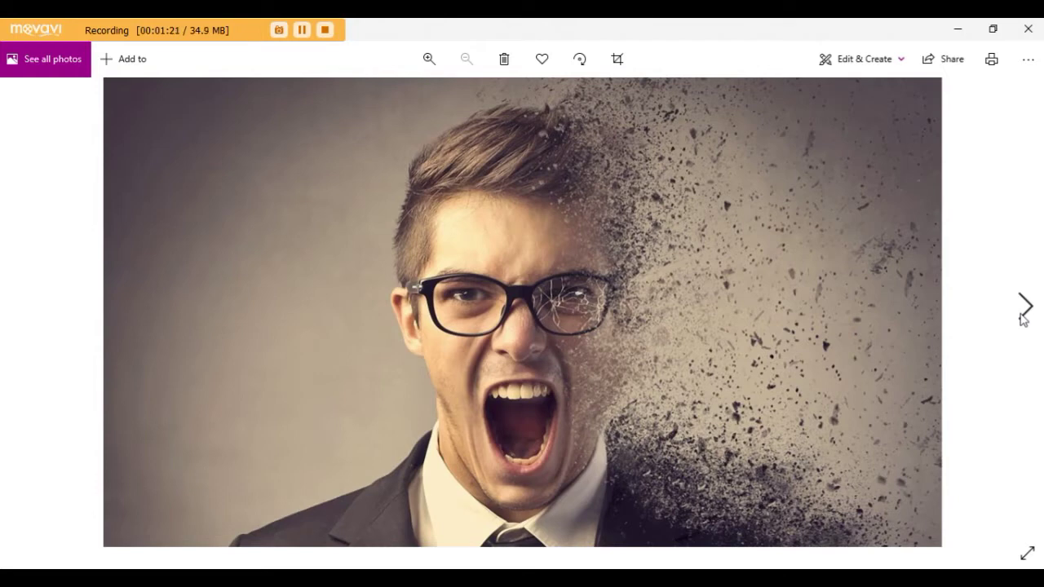
left_click(1024, 319)
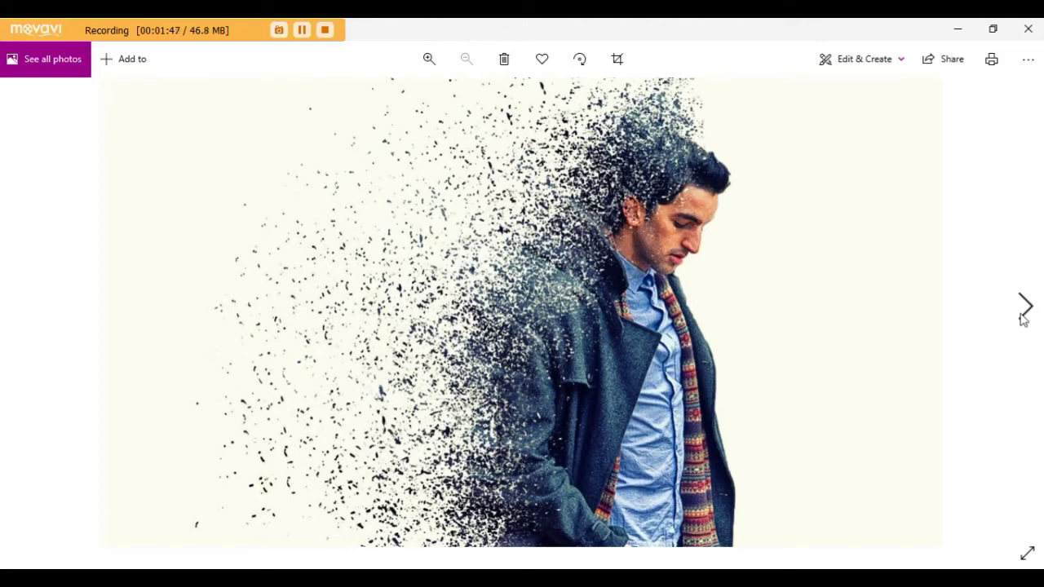
Step: View the next dispersion example, a man in a coat scattering into dark particles
left_click(1022, 314)
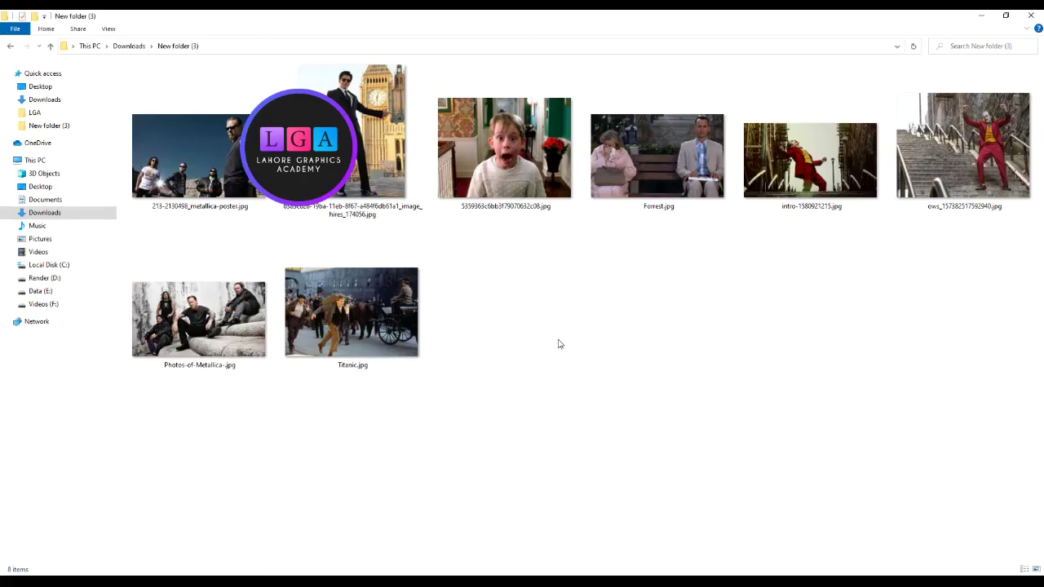
Step: Drag cws_157382517592940.jpg from File Explorer into Photoshop to open it
left_click_drag(995, 175, 351, 571)
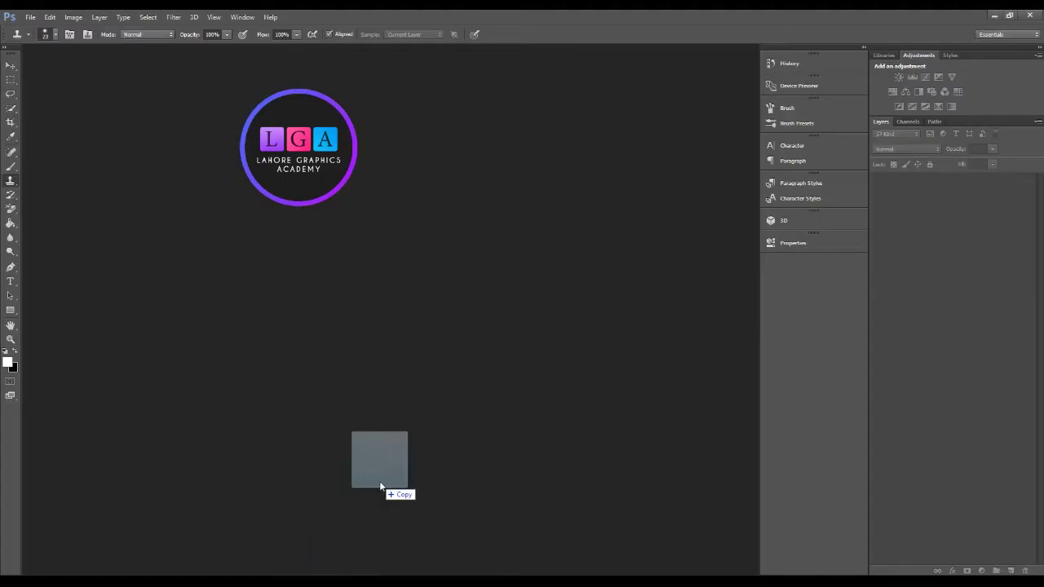
left_click_drag(350, 571, 378, 481)
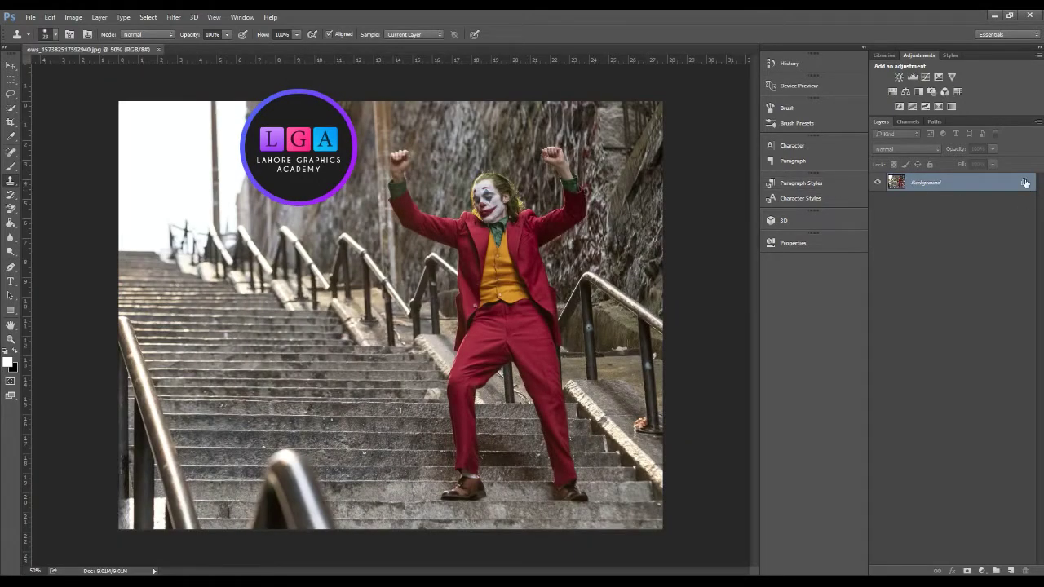
Step: Unlock the background photo and duplicate it as a layer named Clone
left_click(1024, 183)
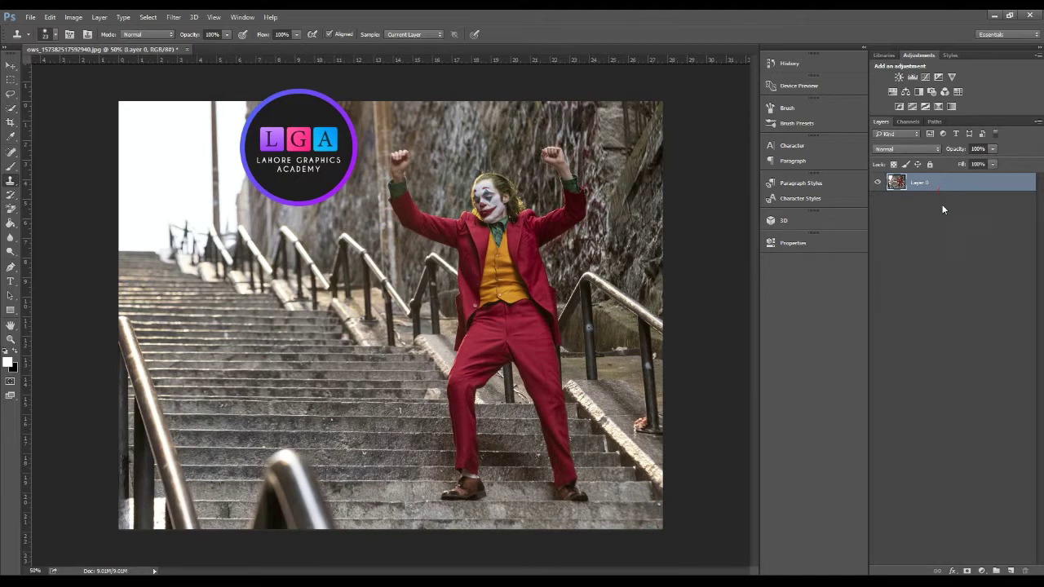
key("ctrl+j")
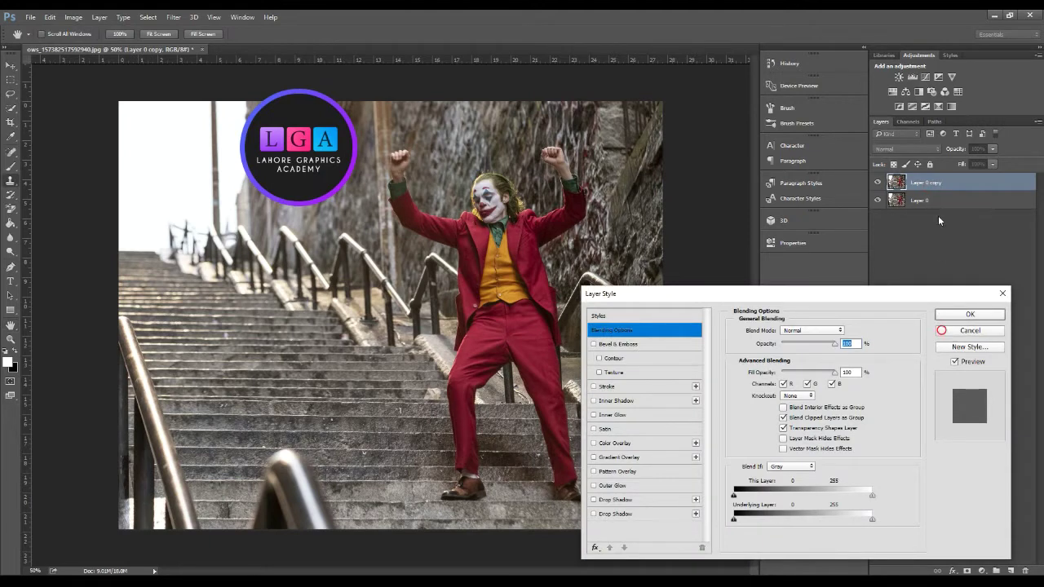
left_click(942, 332)
double_click(930, 182)
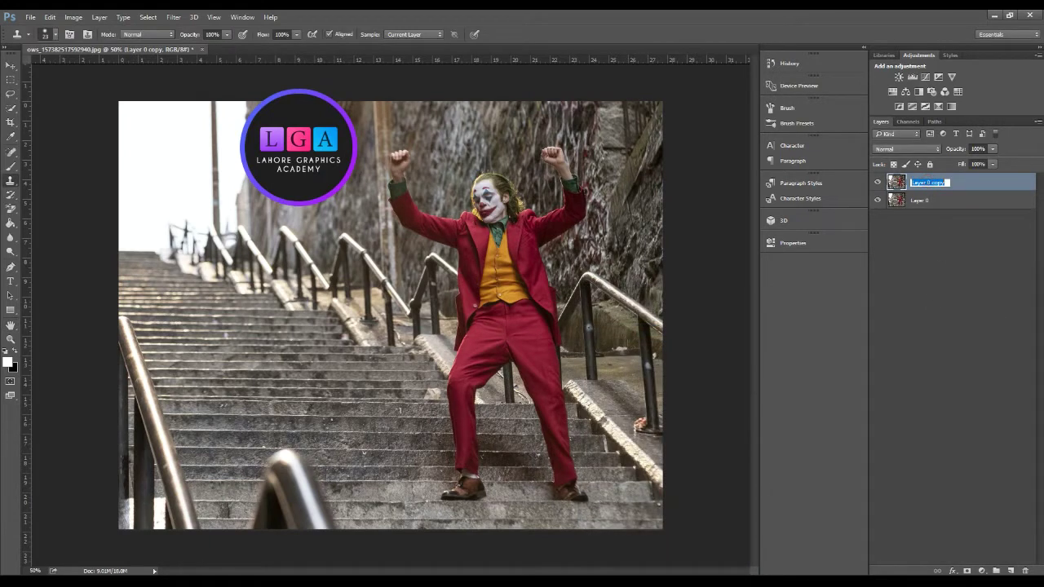
type("Clo")
type("lone")
key("Return")
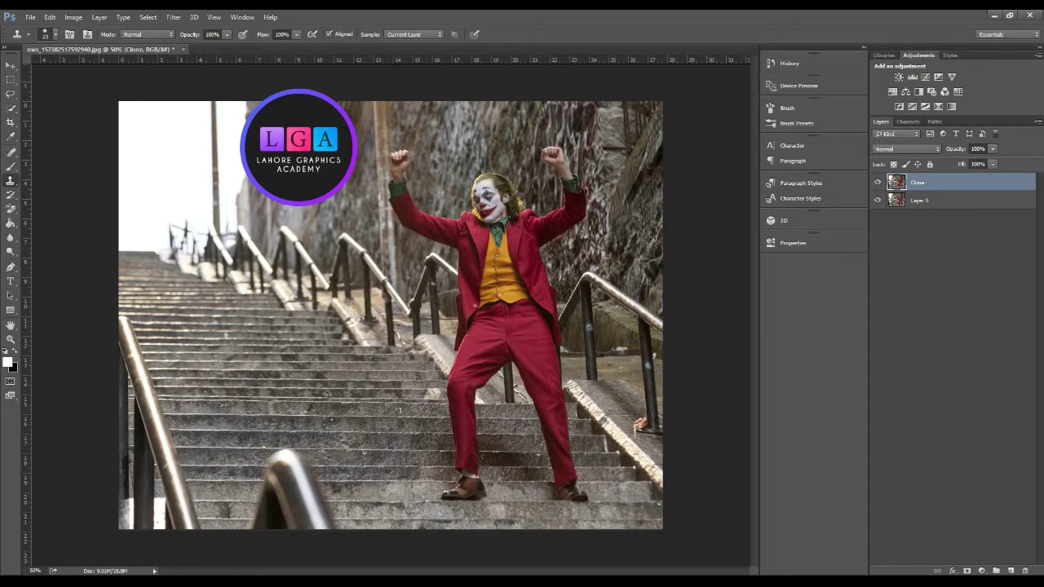
Step: Duplicate Clone as a top layer named Joker, then hide Clone and Layer 0
key("ctrl+j")
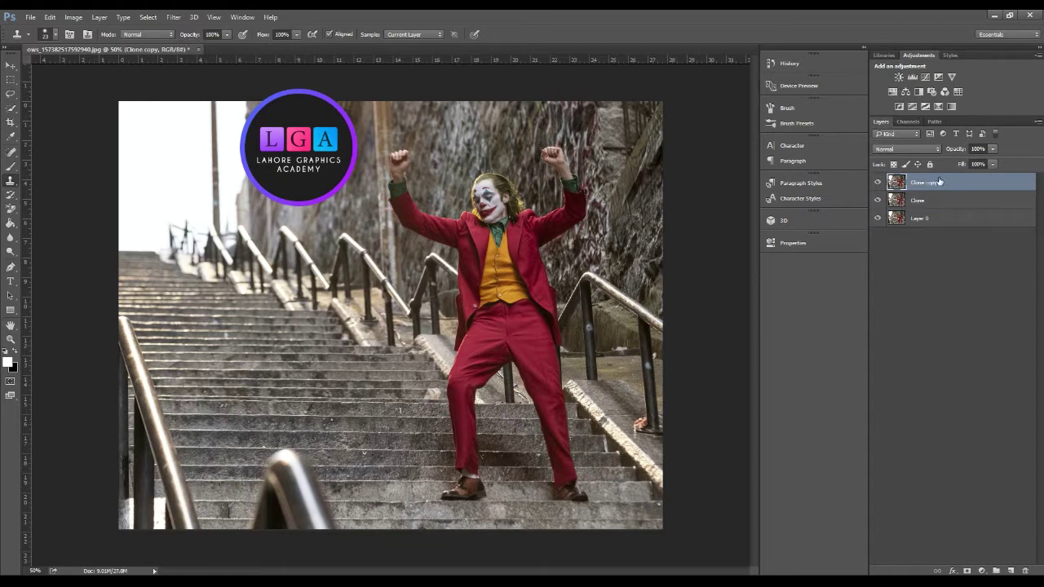
double_click(920, 183)
type("Joker")
key("Return")
left_click_drag(878, 200, 873, 244)
Step: Quick-select the Joker's raised left arm and legs, excluding the stairs between them
left_click(9, 110)
left_click(50, 107)
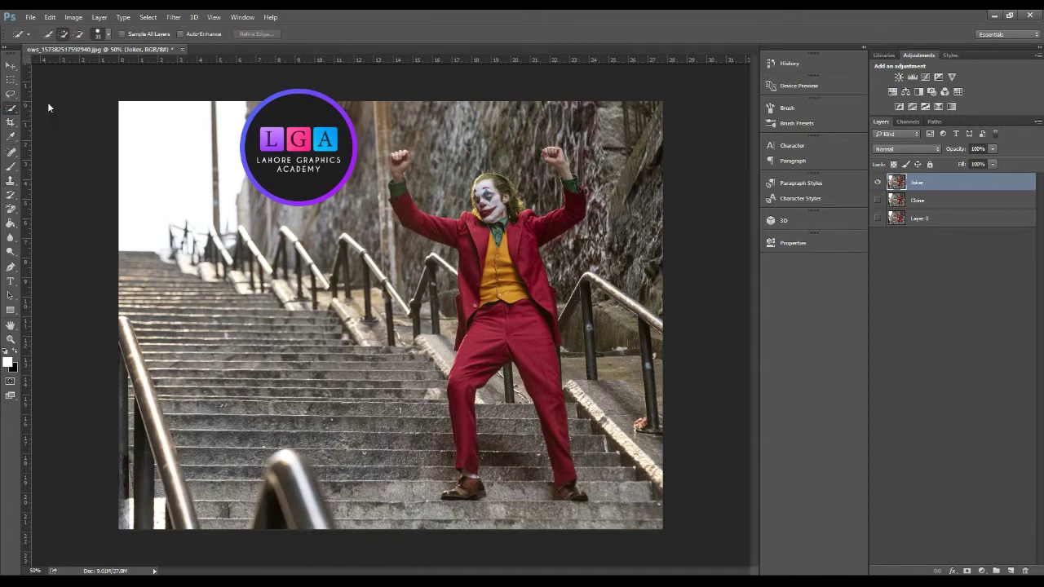
mouse_move(398, 160)
left_mouse_down()
mouse_move(505, 328)
mouse_move(472, 360)
left_mouse_up()
left_click_drag(472, 359, 509, 383)
left_click_drag(519, 314, 571, 493)
mouse_move(571, 492)
left_mouse_down()
mouse_move(483, 448)
mouse_move(457, 496)
left_mouse_up()
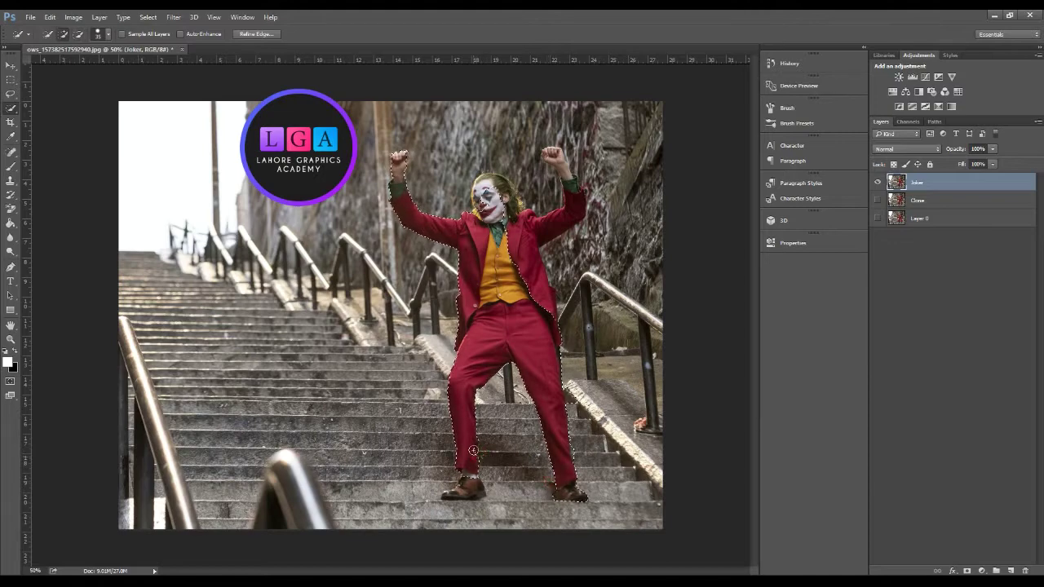
scroll(456, 495, "up", 3)
scroll(457, 496, "up", 2)
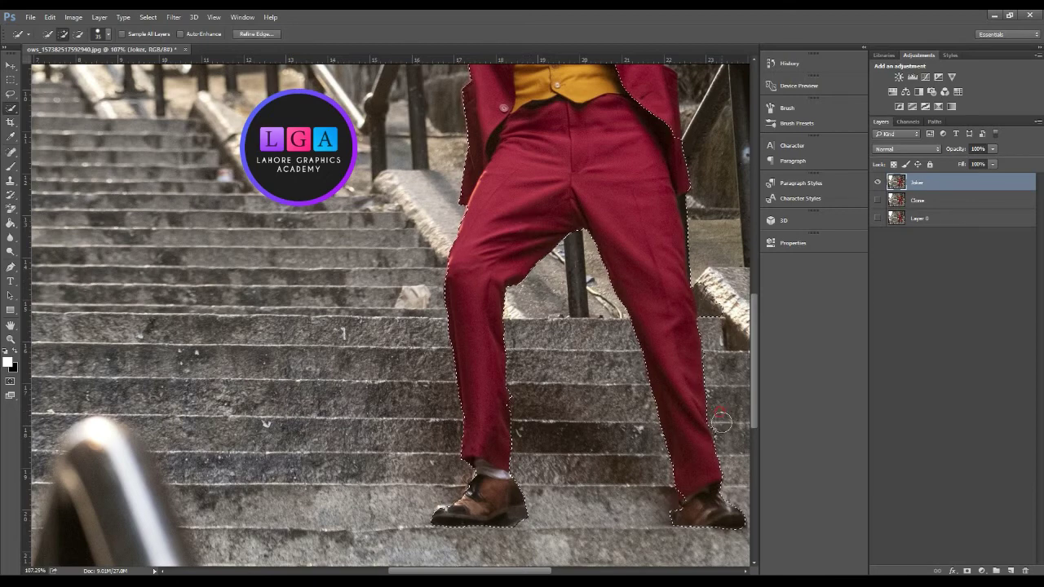
left_click_drag(609, 466, 514, 454)
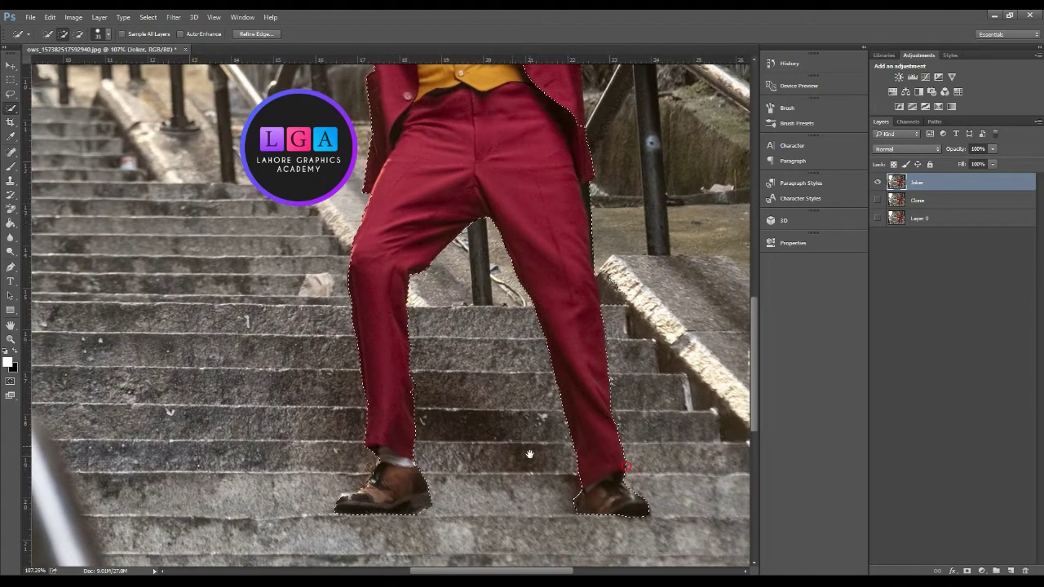
scroll(620, 359, "up", 3)
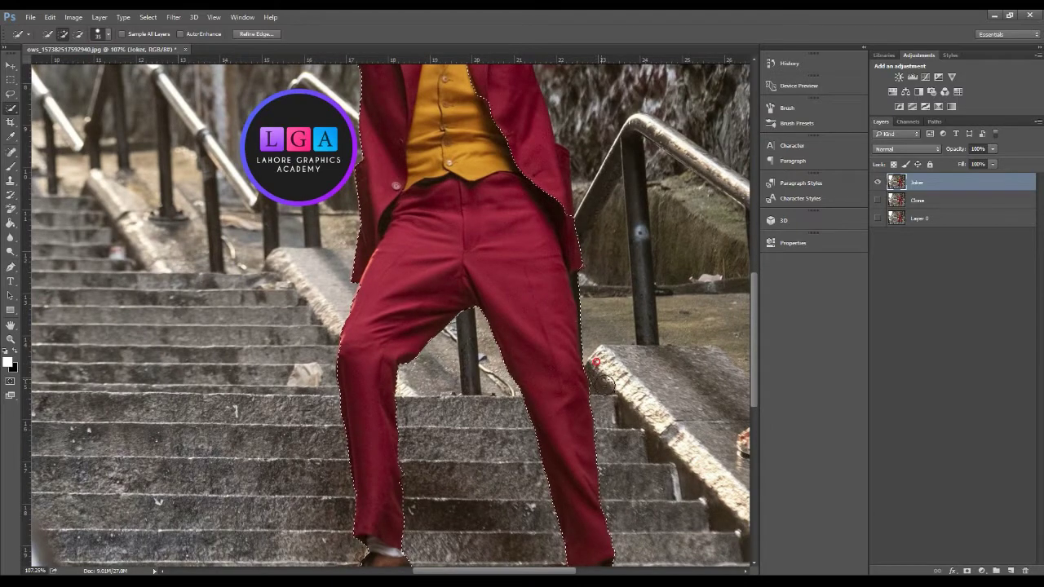
Step: Extend the selection over his jacket and raised right arm, then copy it to Layer 1
left_click_drag(504, 298, 520, 433)
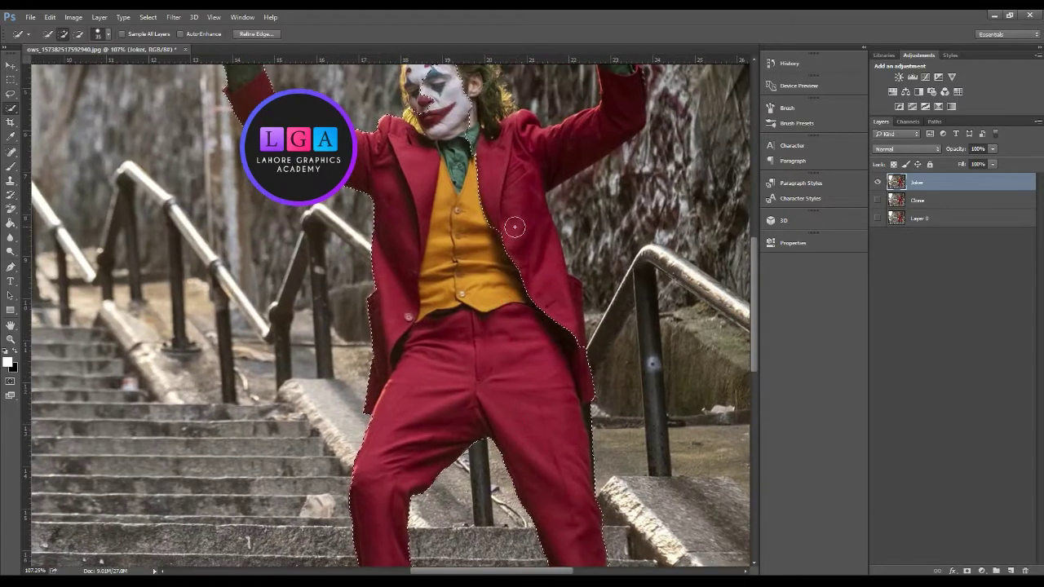
left_click_drag(526, 239, 552, 361)
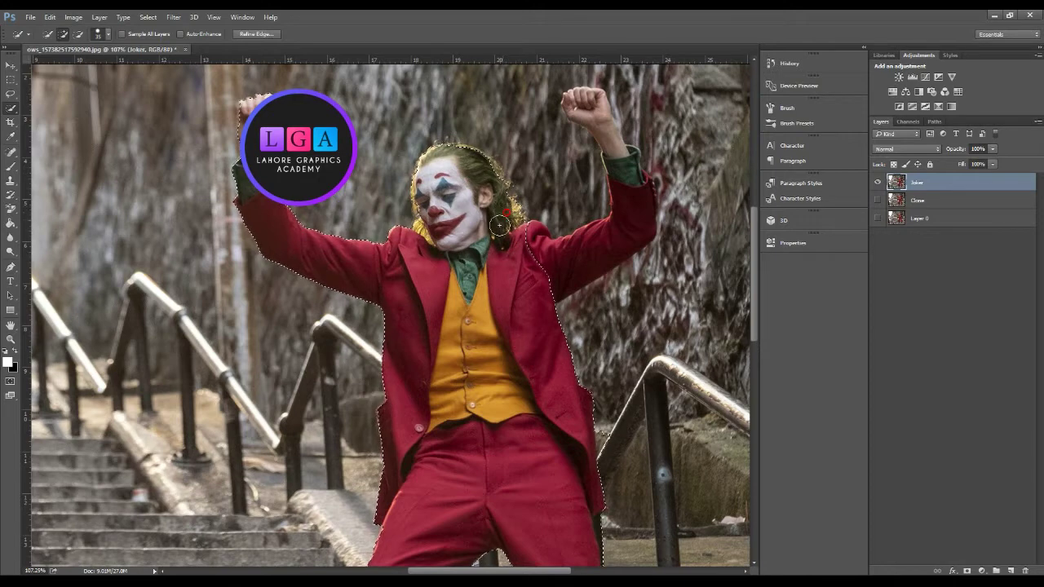
mouse_move(612, 237)
left_mouse_down()
mouse_move(625, 196)
mouse_move(604, 119)
left_mouse_up()
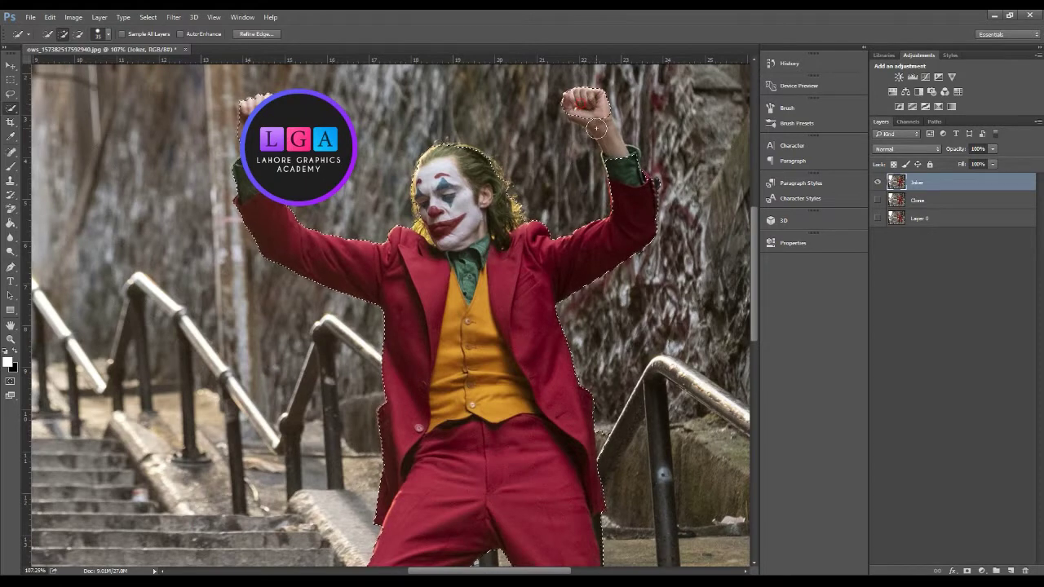
left_click_drag(620, 155, 629, 229)
key("alt")
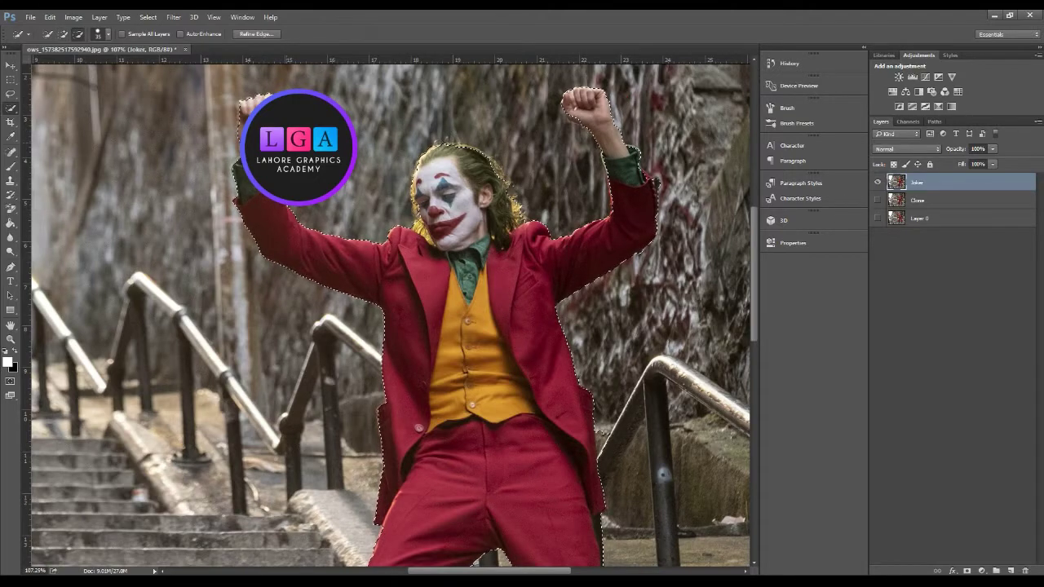
scroll(604, 122, "down", 2)
scroll(571, 187, "down", 3)
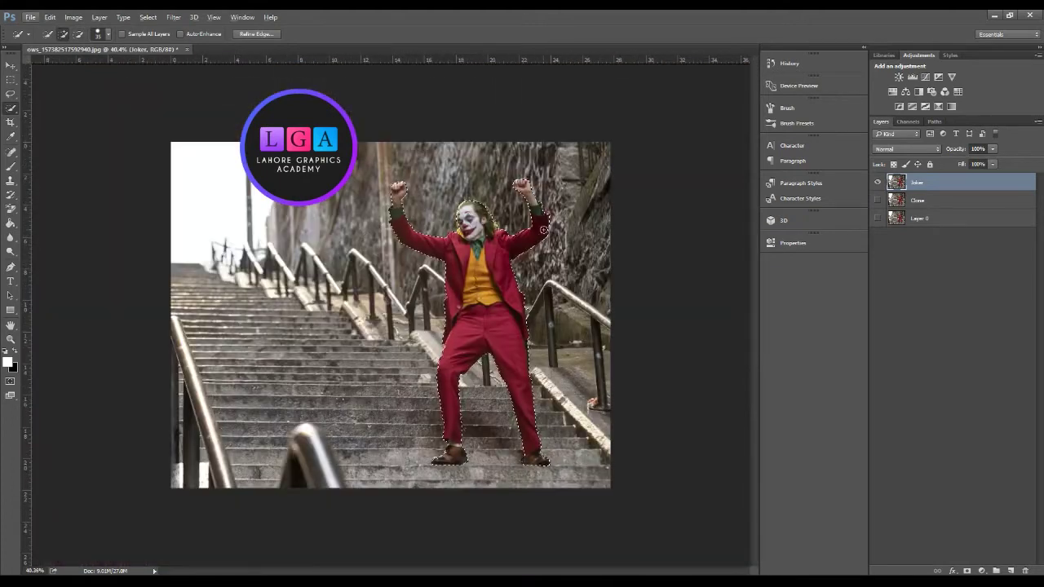
key("ctrl+j")
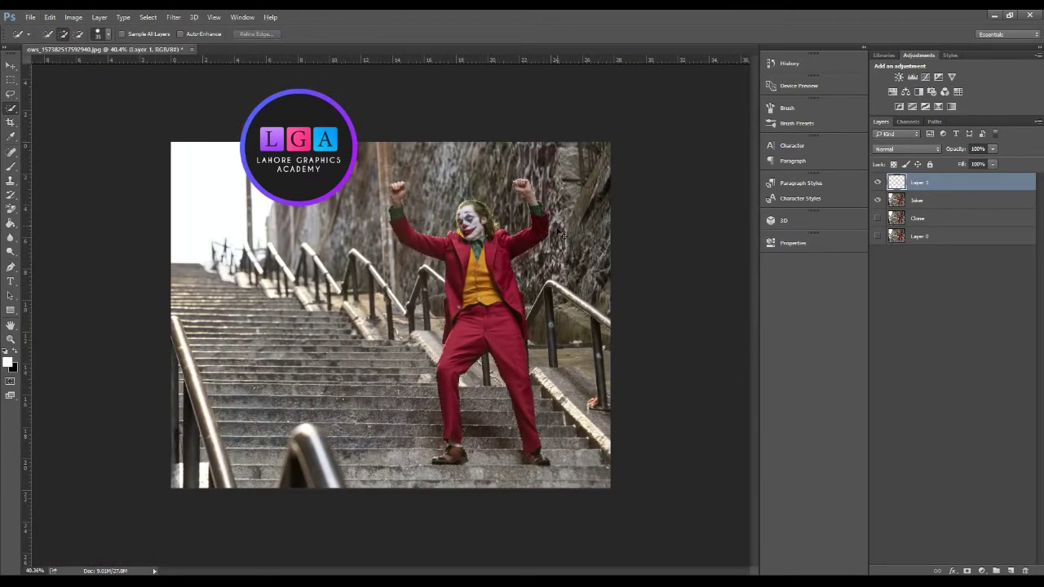
Step: Toggle the Joker layer's visibility to inspect the cut-out figure on Layer 1
left_click(876, 186, "alt")
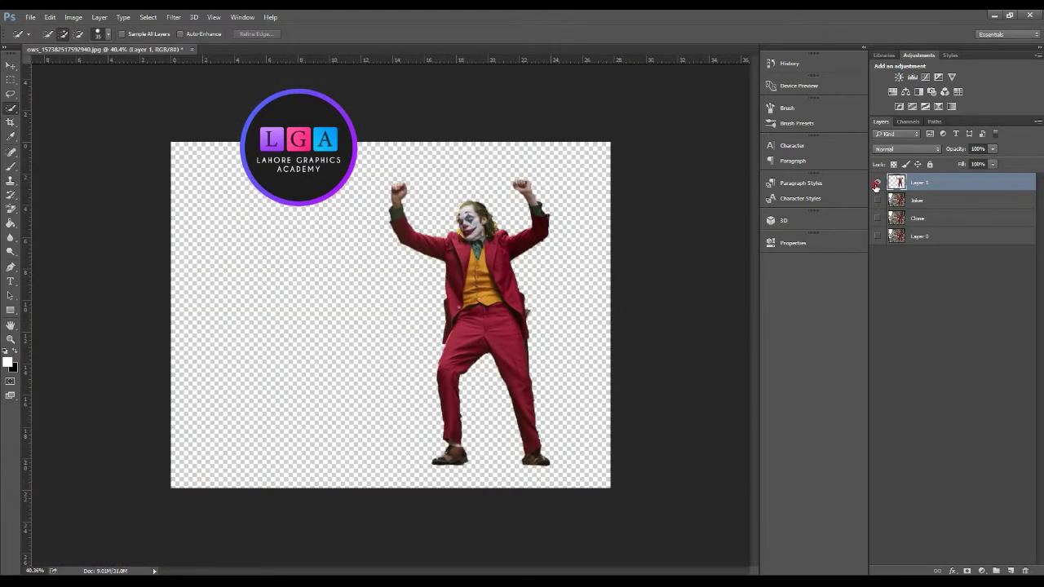
left_click(876, 186, "alt")
scroll(438, 350, "up", 3)
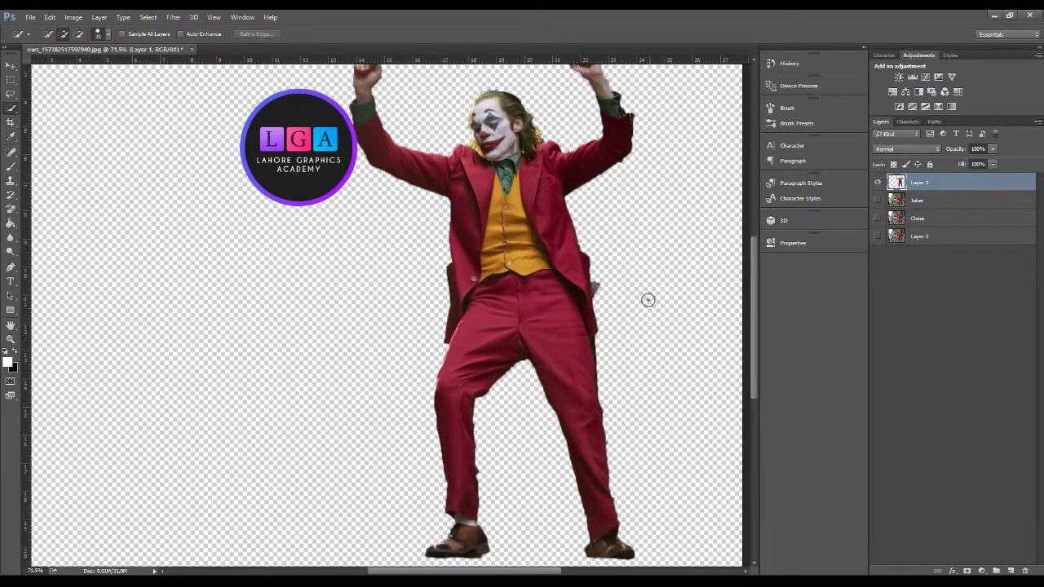
left_click_drag(597, 284, 600, 291)
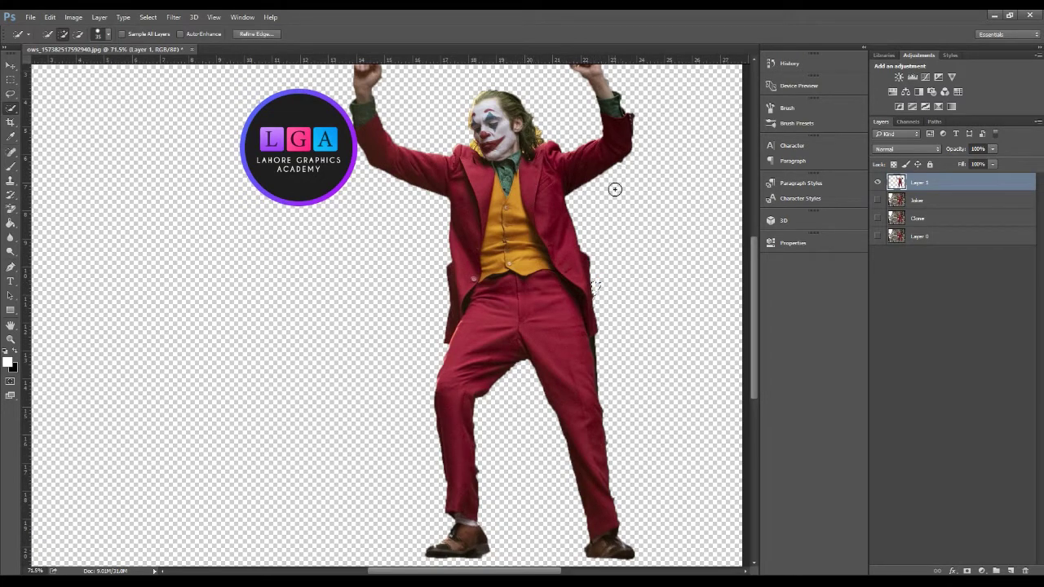
scroll(615, 189, "down", 2)
scroll(611, 194, "down", 1)
Step: Deselect, delete the Joker layer, and show the Clone stairs photo
key("ctrl+d")
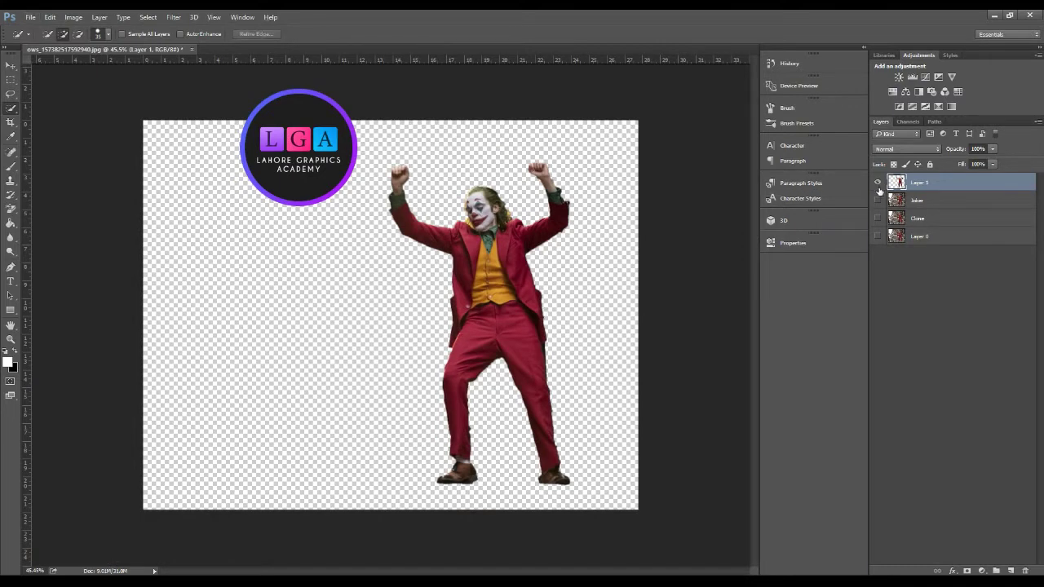
left_click(922, 202)
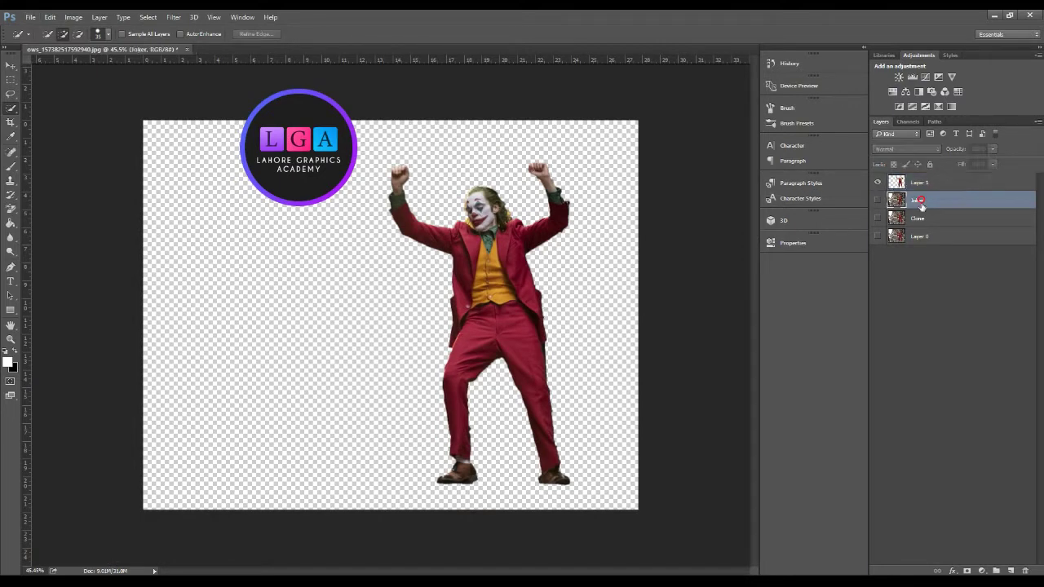
key("Delete")
left_click(878, 199)
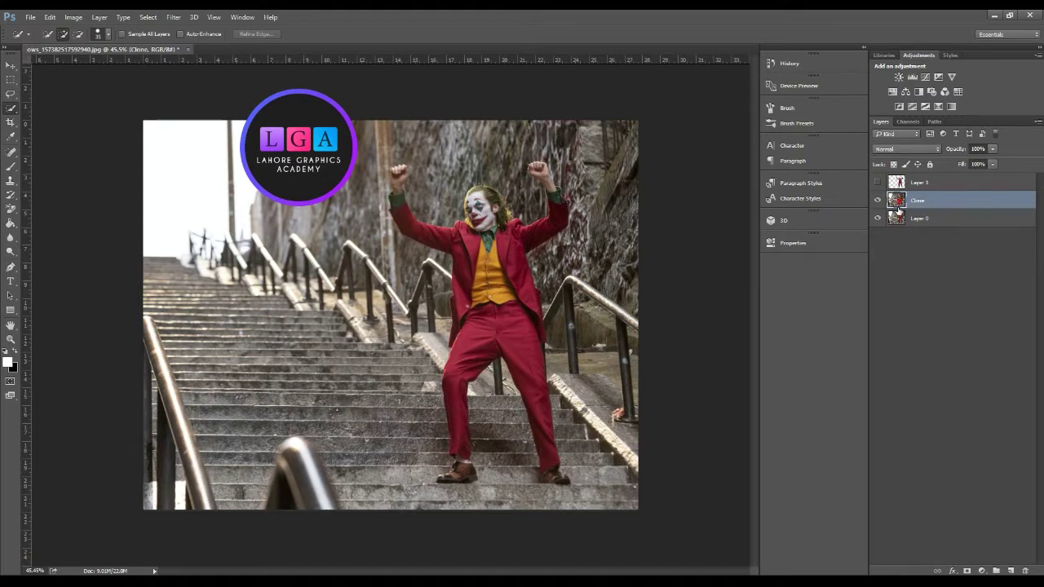
key("ctrl+plus")
Step: Clone-stamp stair texture over the Joker's shoes and lower trouser legs on the Clone layer
scroll(571, 492, "up", 2)
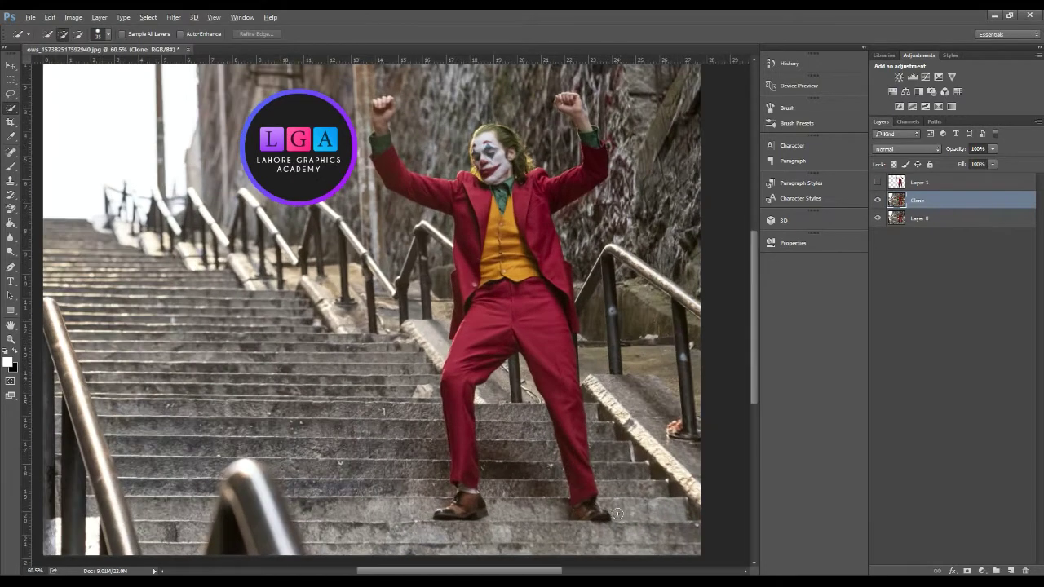
scroll(646, 534, "up", 1)
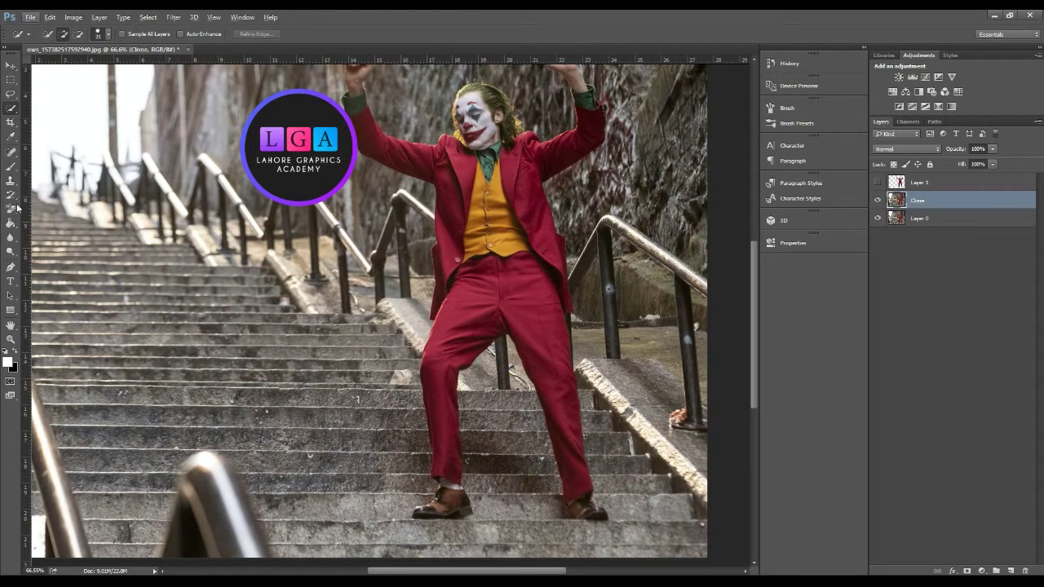
left_click(10, 180)
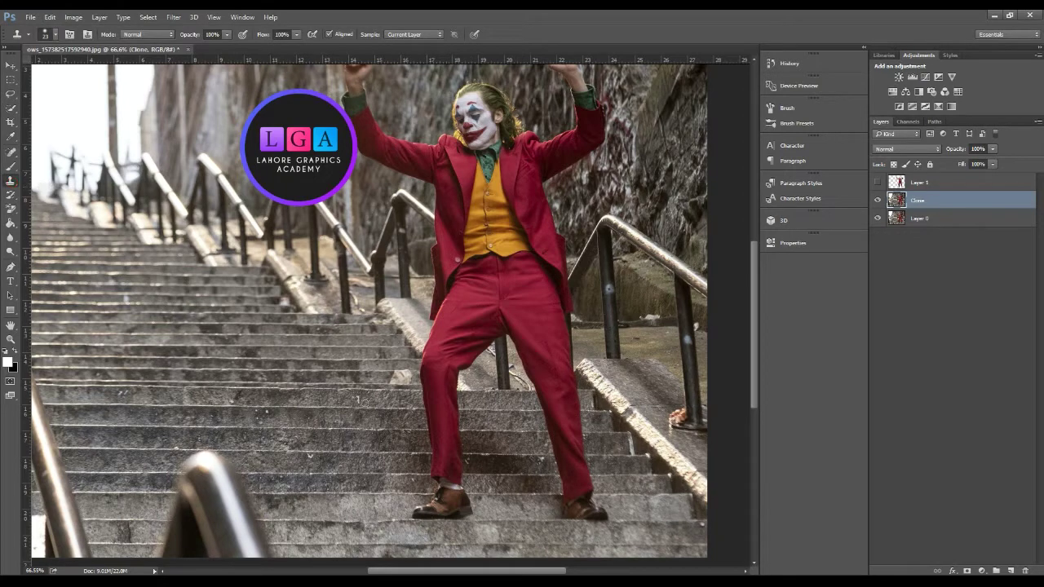
left_click_drag(377, 414, 432, 414)
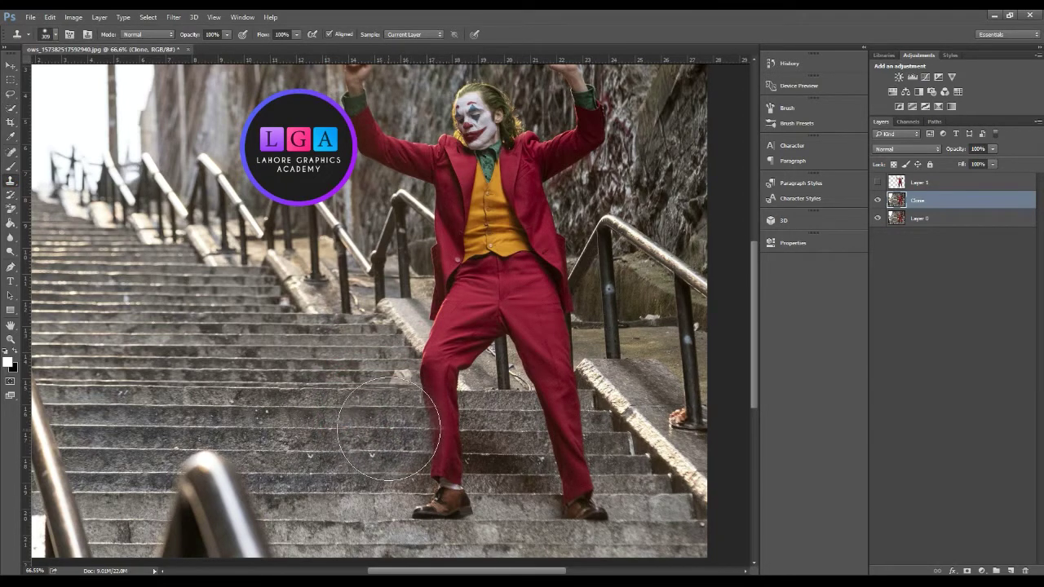
mouse_move(389, 428)
left_mouse_down()
mouse_move(447, 426)
mouse_move(429, 499)
mouse_move(556, 493)
left_mouse_up()
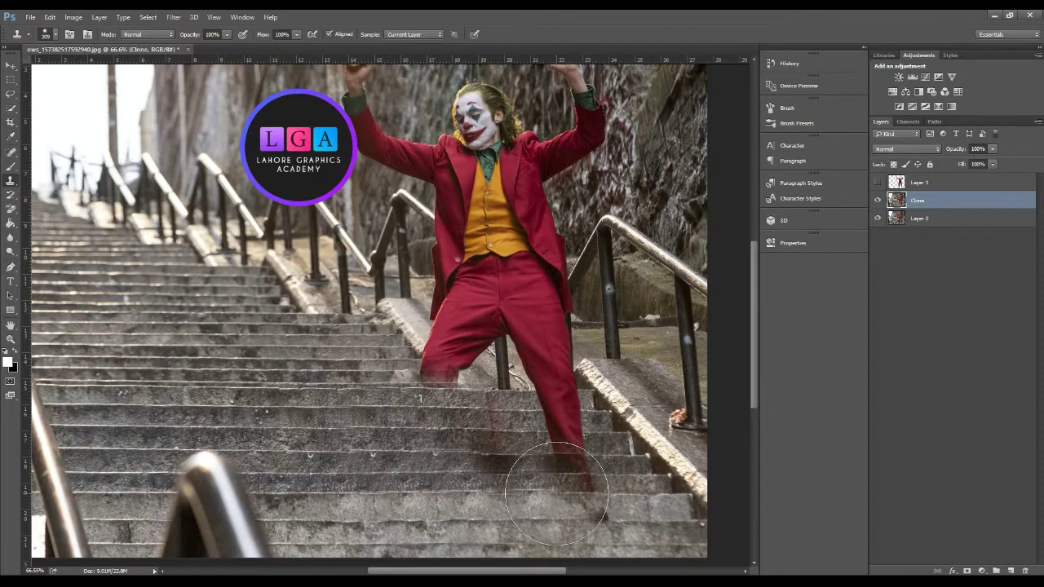
key("ctrl+z")
left_click_drag(563, 502, 557, 425)
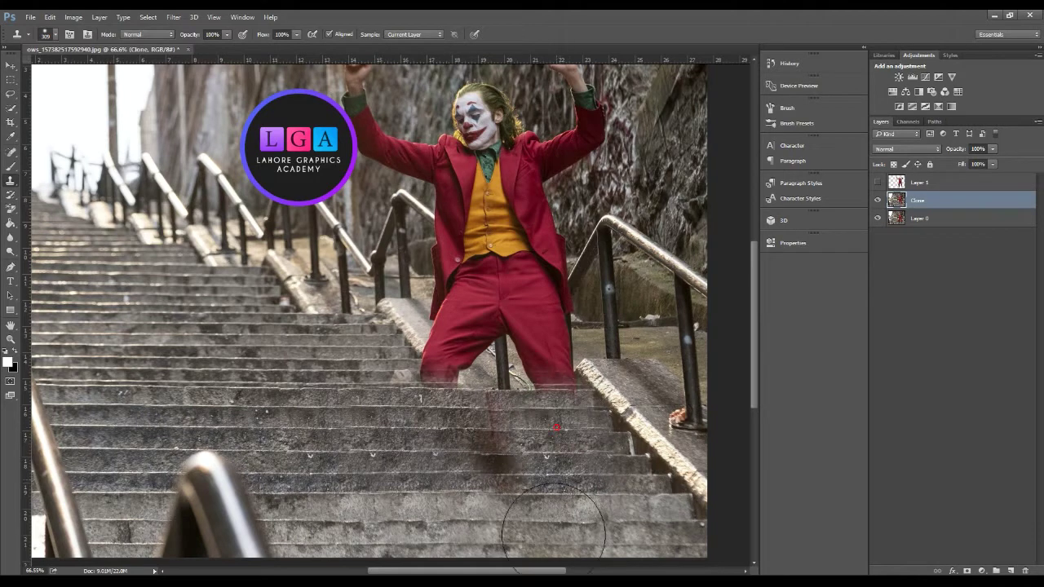
left_click_drag(547, 334, 396, 319)
key("ctrl+z")
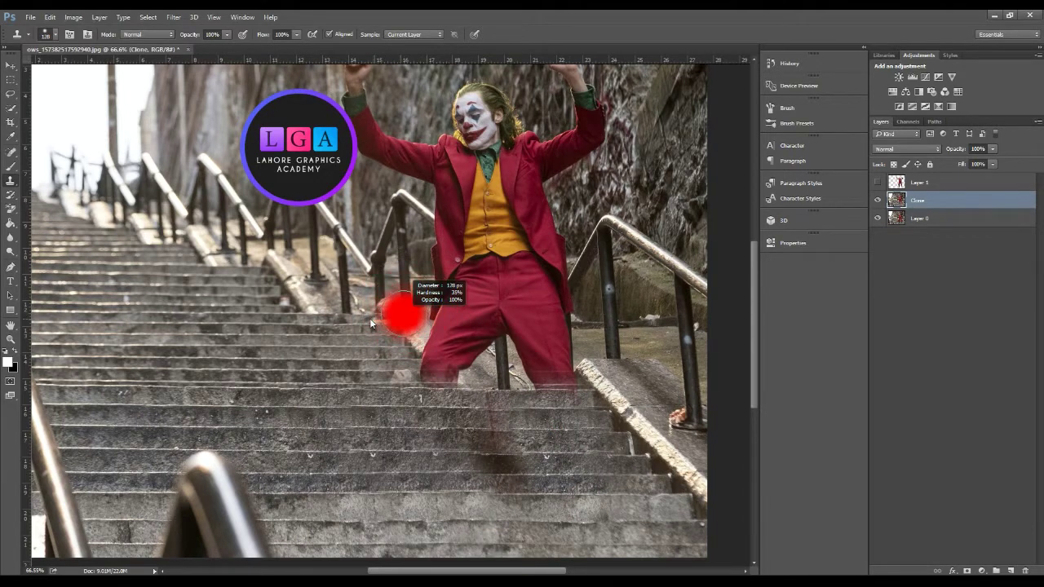
left_click_drag(396, 319, 447, 385)
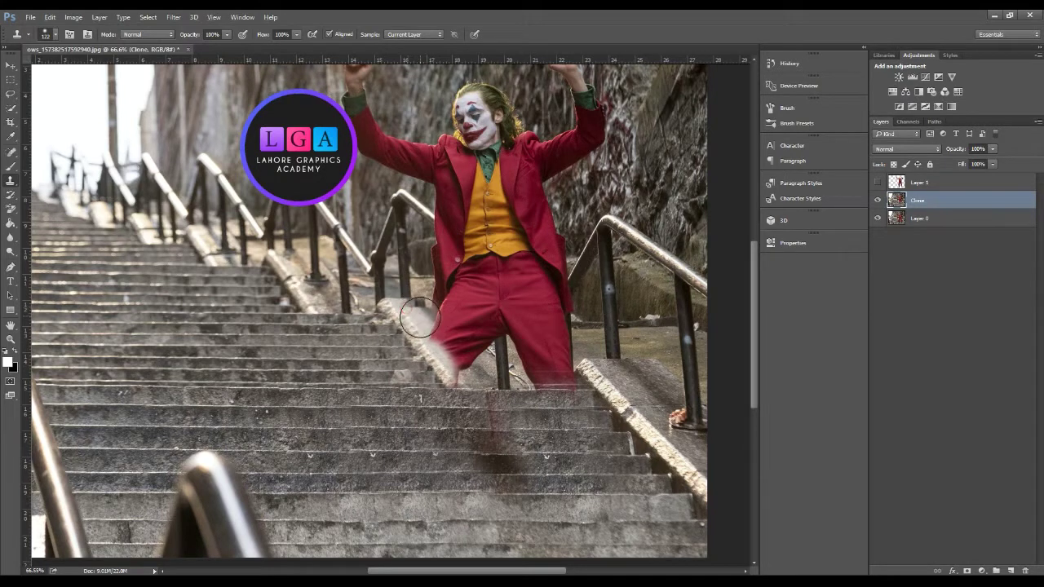
Step: Clone stair and stone texture over the trouser edge near the knee with a 93 px brush
left_click(416, 317, "alt")
left_click_drag(417, 319, 428, 334)
right_click(408, 310, "alt")
mouse_move(441, 335)
left_mouse_down()
mouse_move(459, 354)
mouse_move(419, 325)
mouse_move(458, 367)
mouse_move(424, 386)
mouse_move(420, 290)
left_mouse_up()
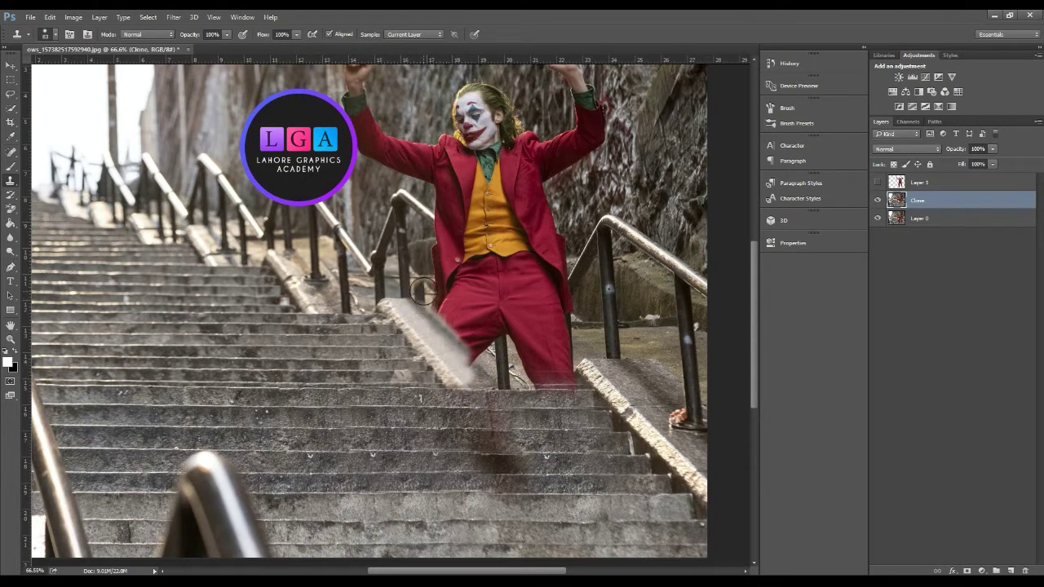
left_click(432, 295)
left_click_drag(432, 295, 434, 305)
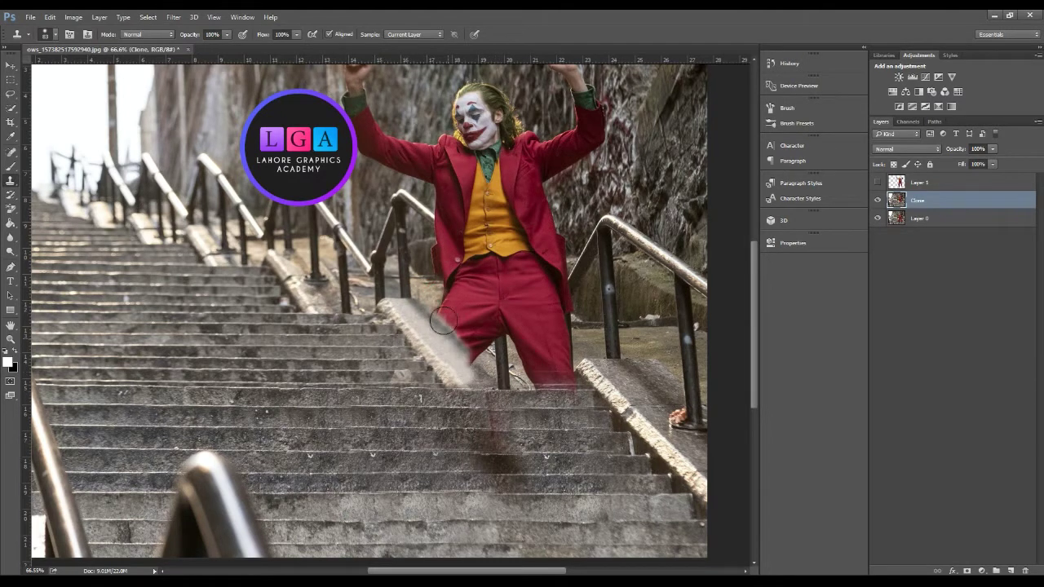
Step: Extend the sampled railing into the jacket and the stone ledge over the red leg
left_click(409, 203, "alt")
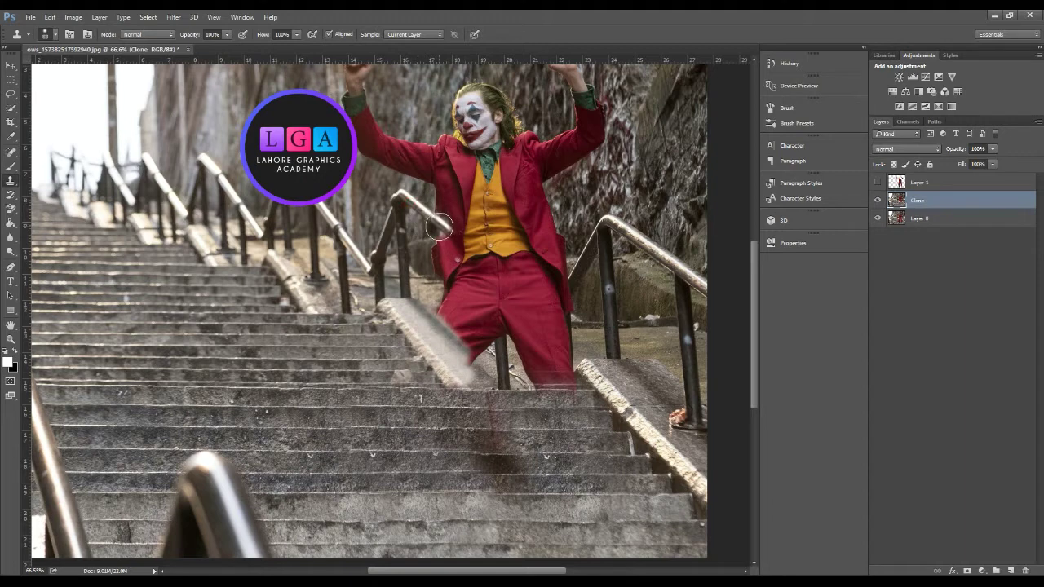
left_click_drag(439, 227, 473, 257)
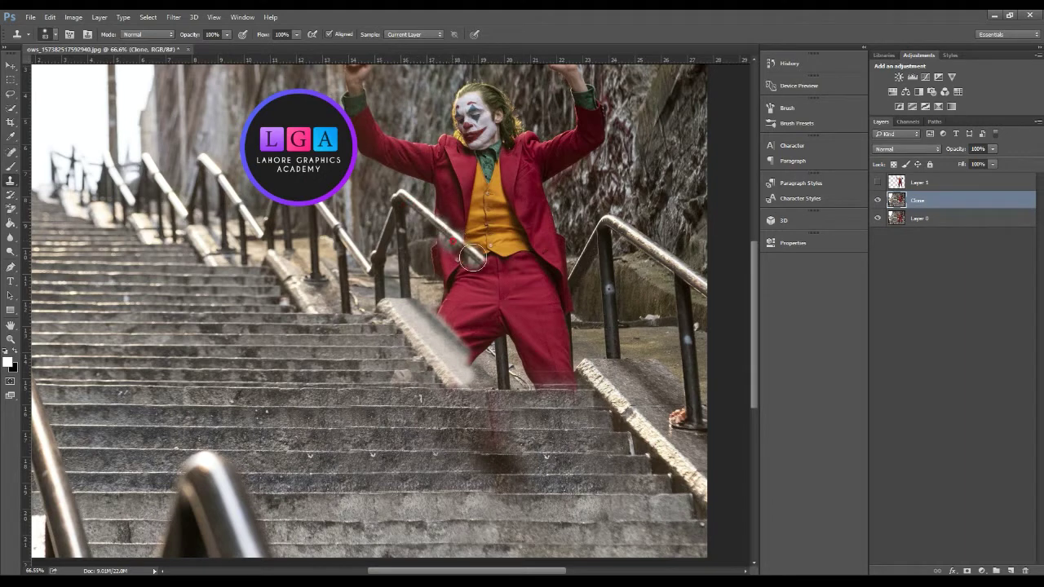
left_click(473, 257)
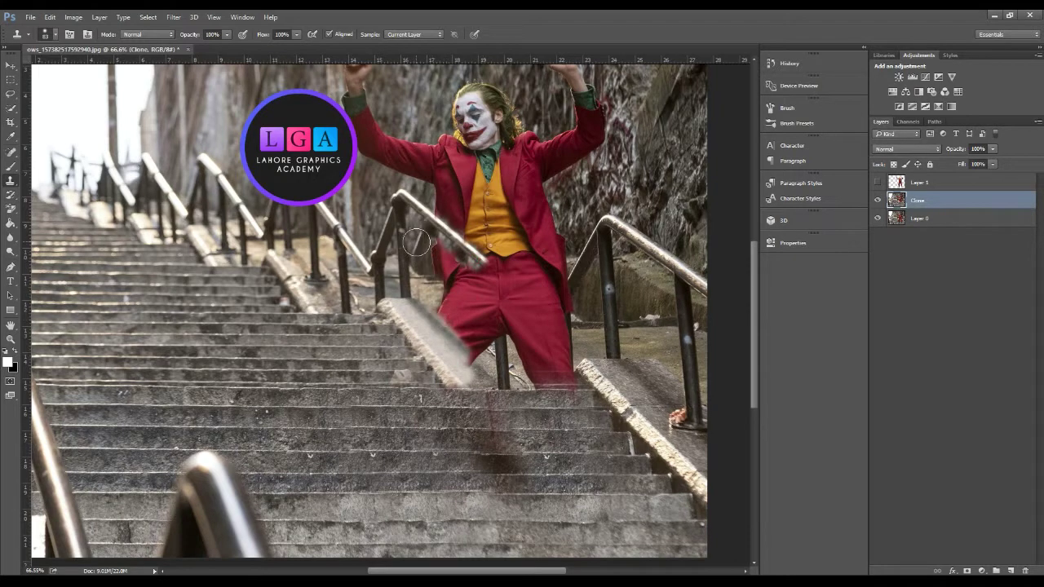
mouse_move(395, 239)
left_mouse_down()
mouse_move(410, 244)
mouse_move(383, 243)
left_mouse_up()
left_click(384, 243, "alt")
left_click_drag(419, 306, 371, 320)
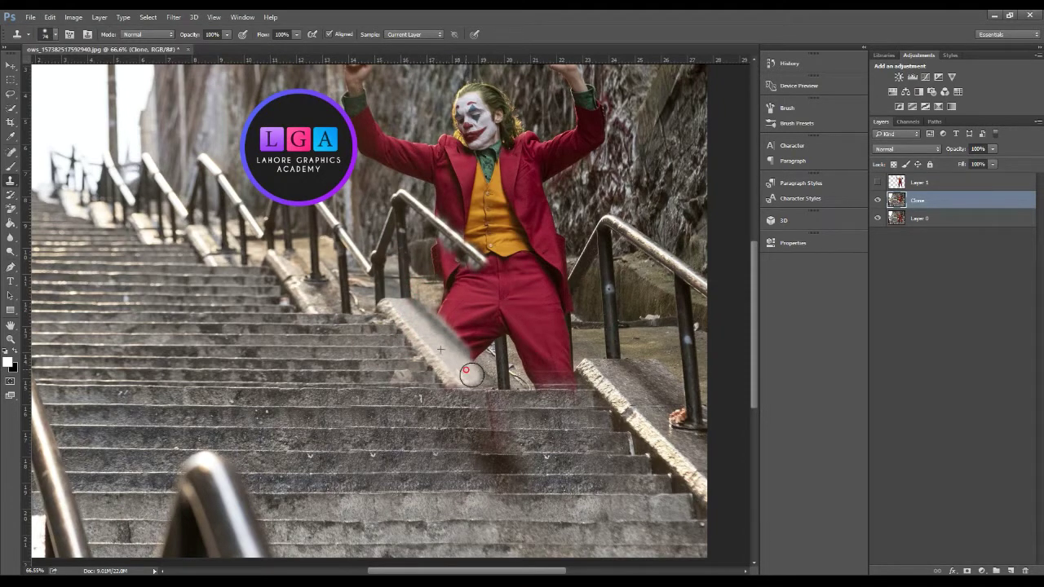
left_click_drag(462, 377, 448, 256)
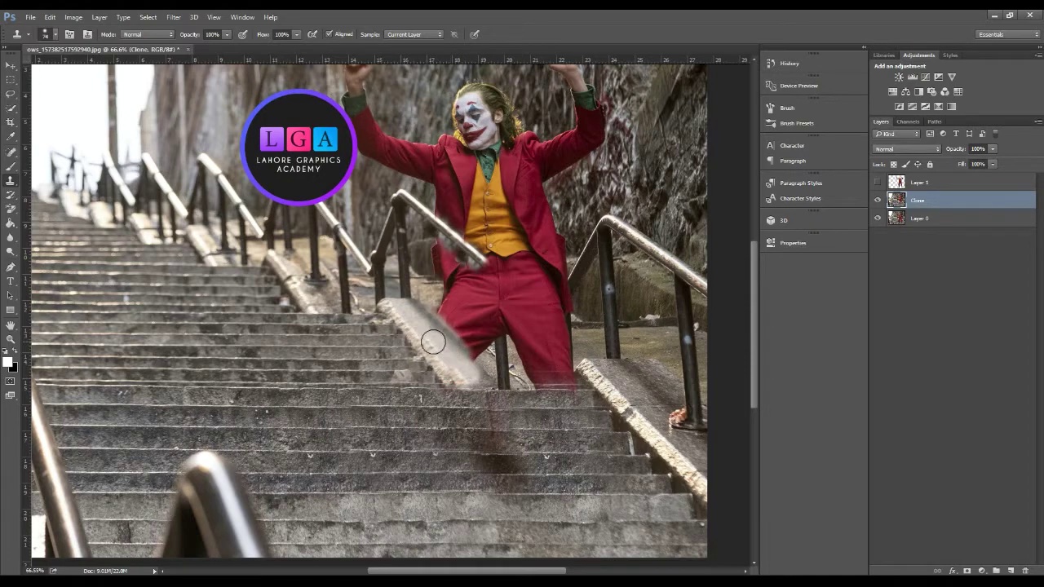
scroll(408, 208, "up", 2)
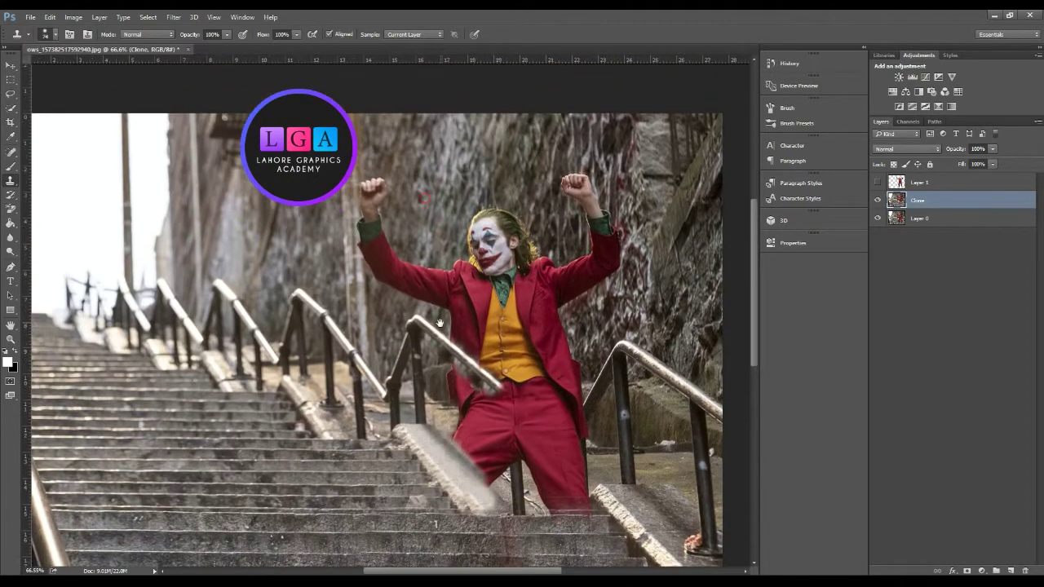
Step: Paint wall texture over the raised left fist, green cuff and sleeve with a 152–164 px brush
right_click(356, 130, "alt")
left_click_drag(374, 152, 369, 197)
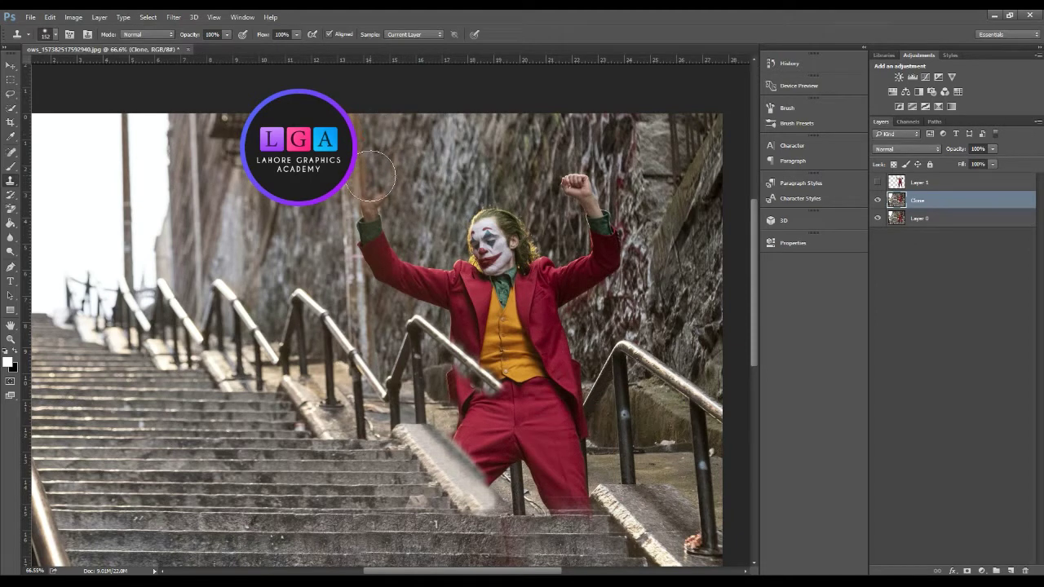
left_click_drag(370, 197, 368, 281)
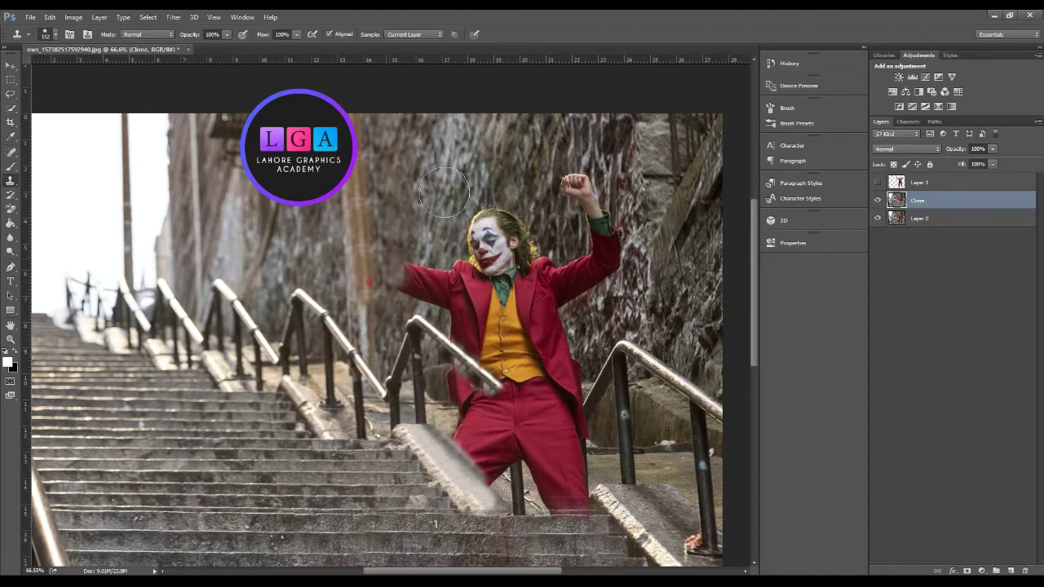
right_click(365, 149, "alt")
left_click_drag(365, 150, 373, 152)
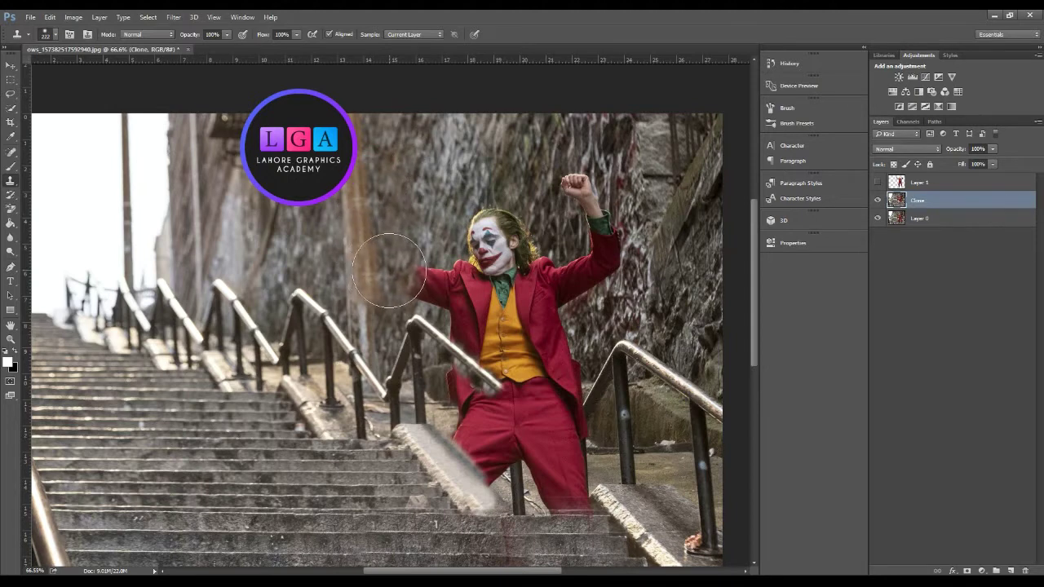
mouse_move(377, 267)
left_mouse_down()
mouse_move(410, 201)
mouse_move(408, 270)
mouse_move(441, 279)
mouse_move(480, 313)
mouse_move(477, 228)
mouse_move(482, 245)
mouse_move(490, 233)
mouse_move(489, 298)
mouse_move(506, 253)
mouse_move(444, 395)
mouse_move(469, 380)
left_mouse_up()
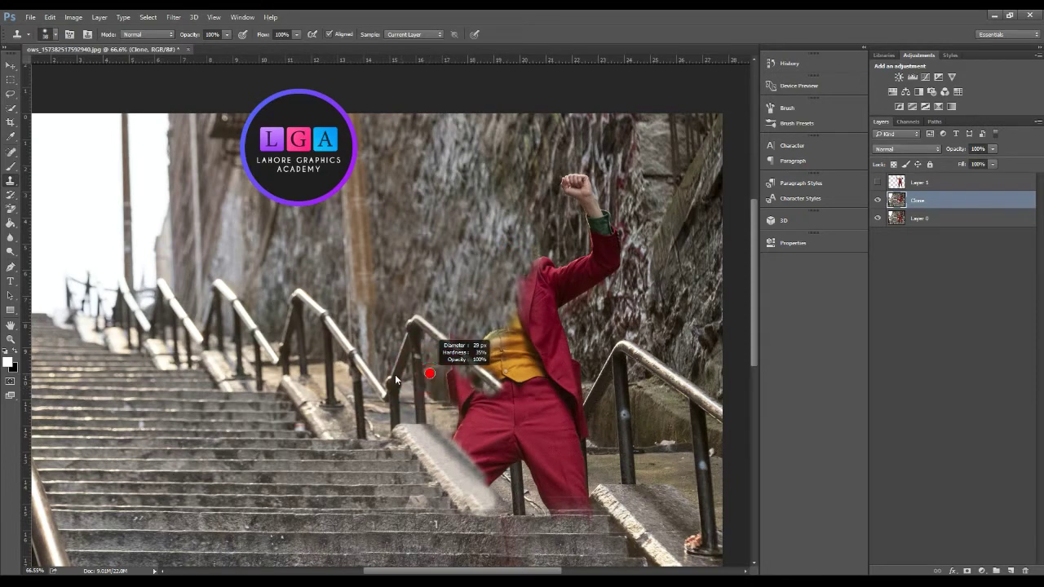
right_click(435, 380, "alt")
Step: Zoom in and clone background over the left side of the jacket
scroll(436, 380, "up", 2)
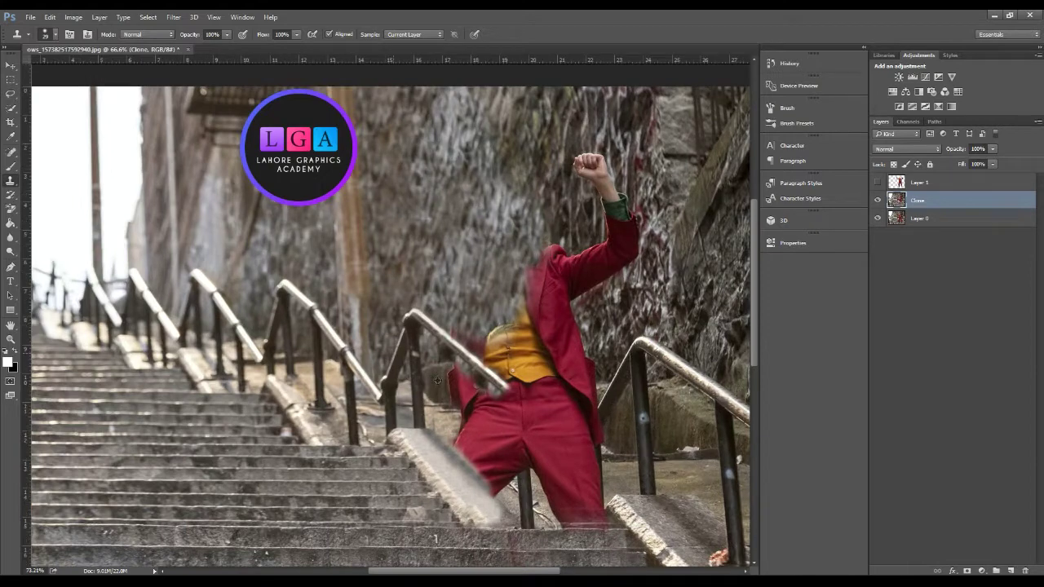
scroll(440, 378, "up", 2)
scroll(446, 376, "up", 2)
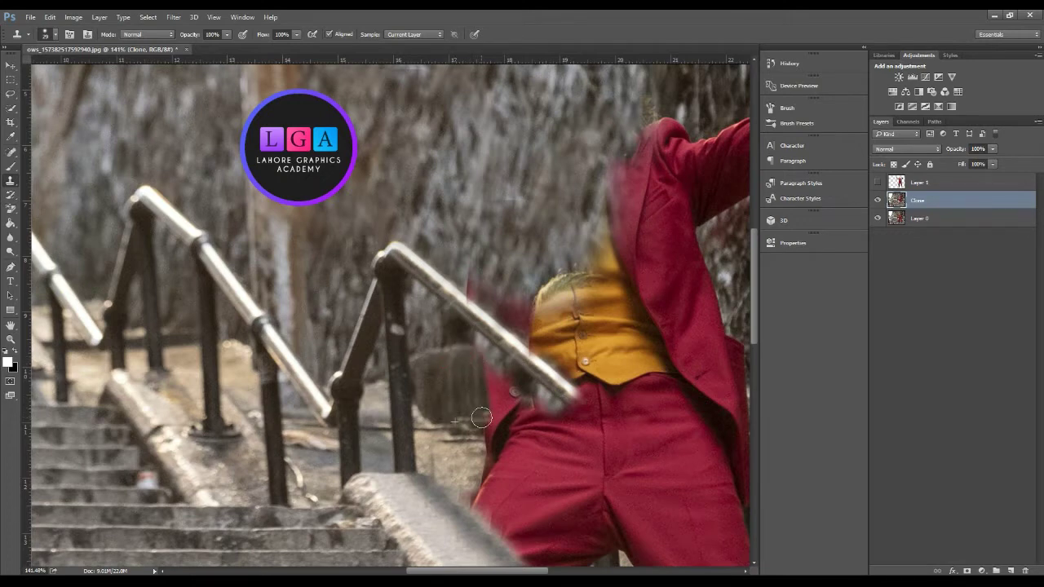
left_click_drag(486, 412, 487, 421)
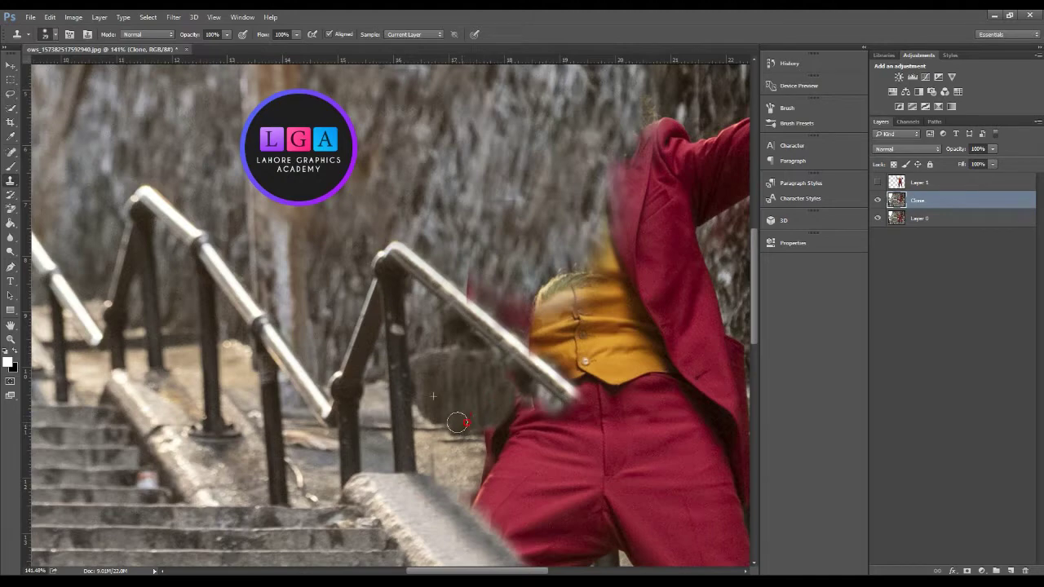
scroll(487, 393, "down", 3)
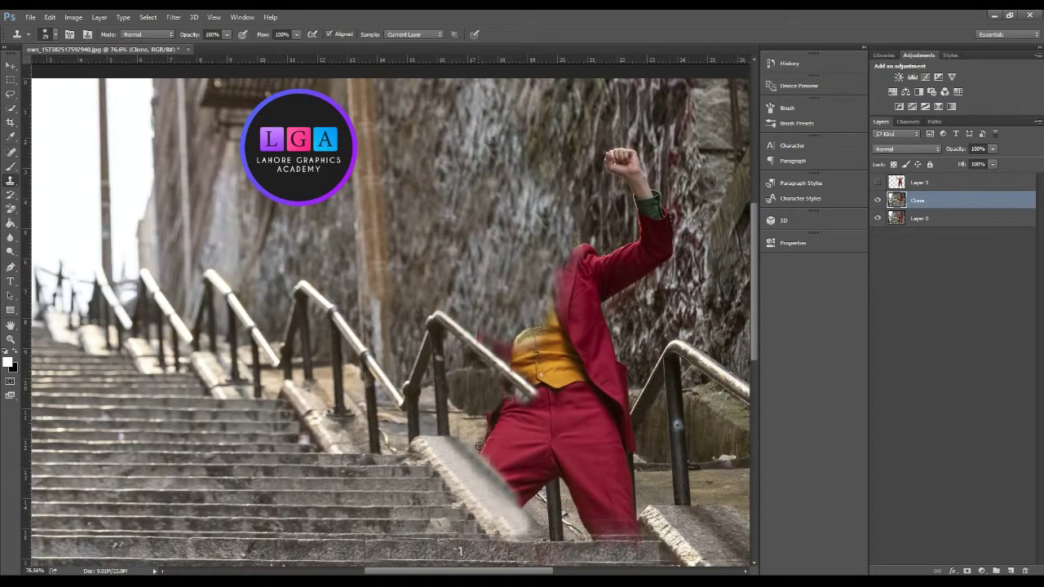
scroll(482, 434, "up", 2)
scroll(482, 433, "up", 1)
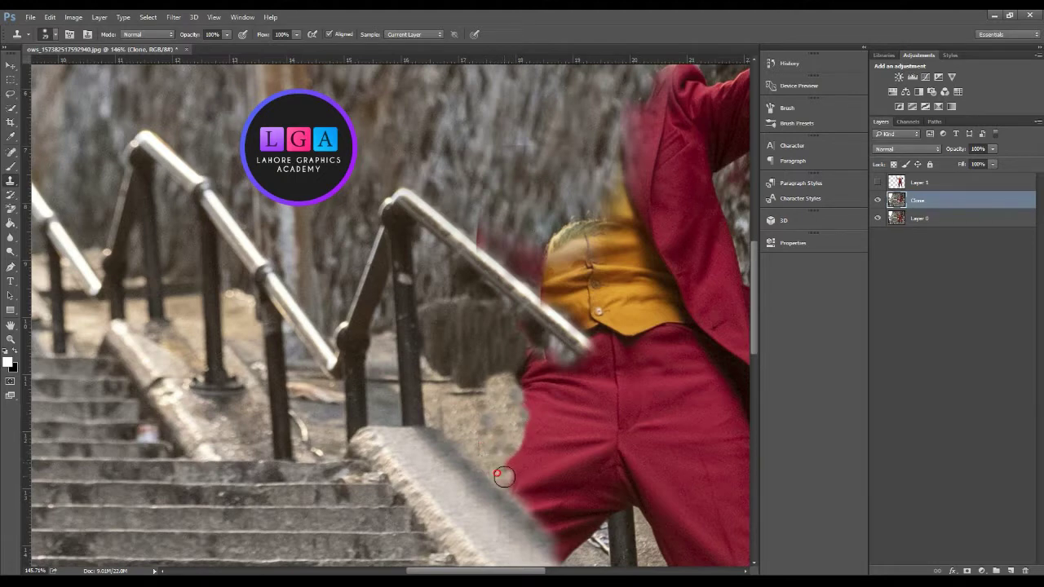
Step: Sample the background and paint stairs over the lower and upper trouser edge
right_click(441, 448, "alt")
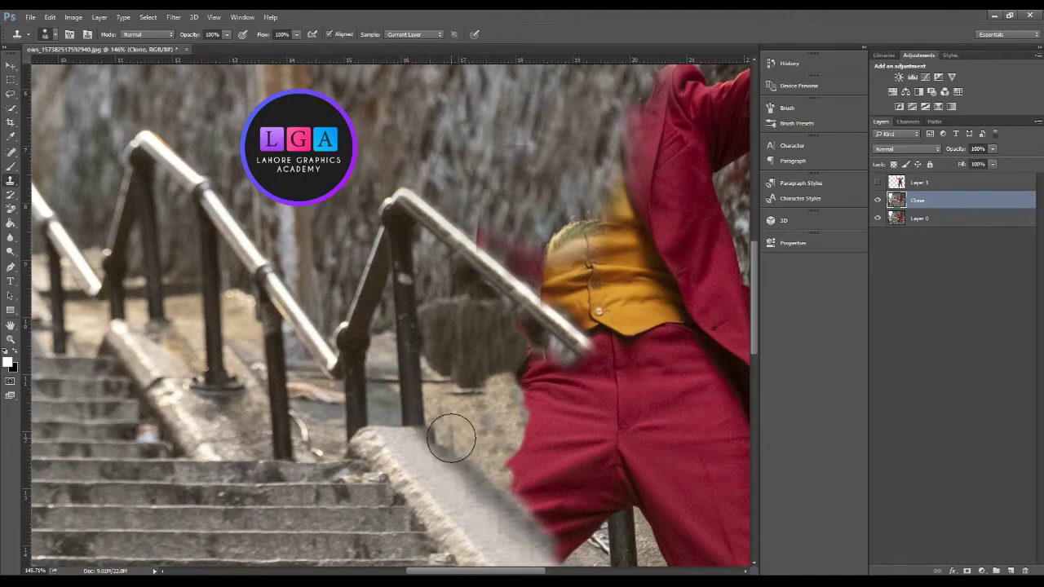
mouse_move(525, 493)
left_mouse_down()
mouse_move(471, 388)
mouse_move(511, 451)
left_mouse_up()
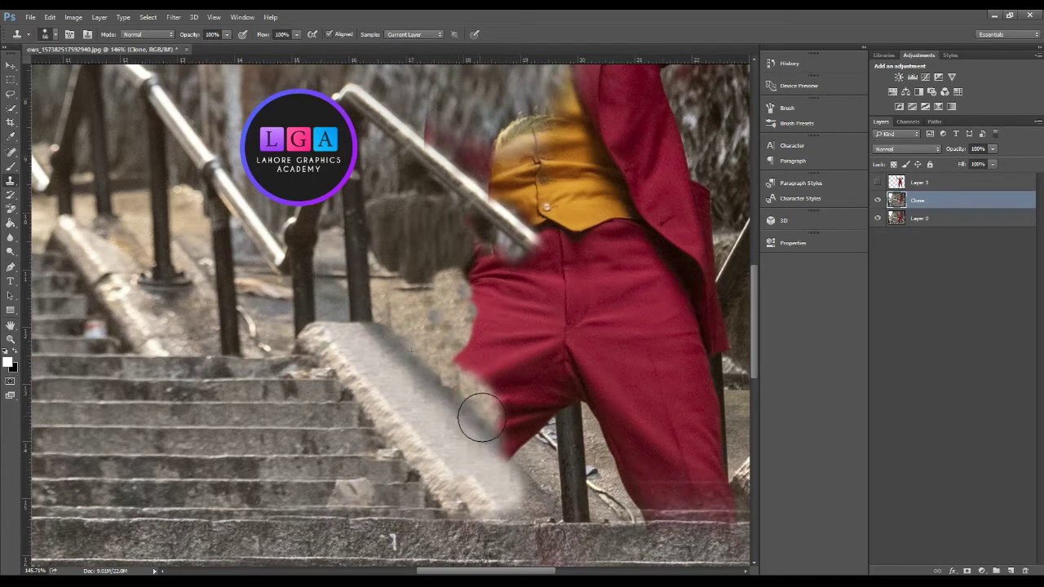
left_click(410, 318, "alt")
left_click_drag(418, 327, 515, 436)
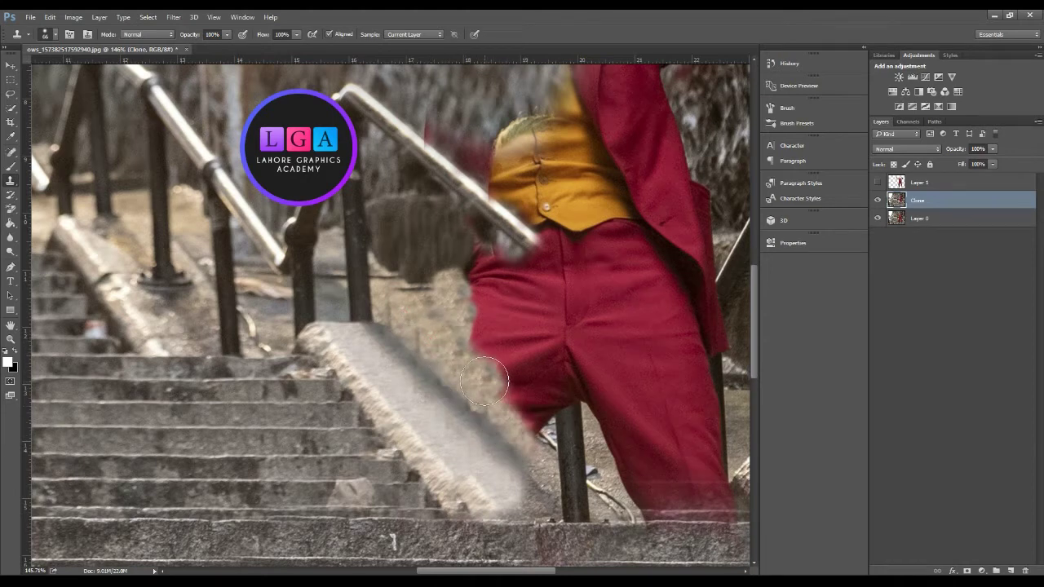
left_click_drag(518, 438, 521, 418)
left_click_drag(451, 349, 472, 298)
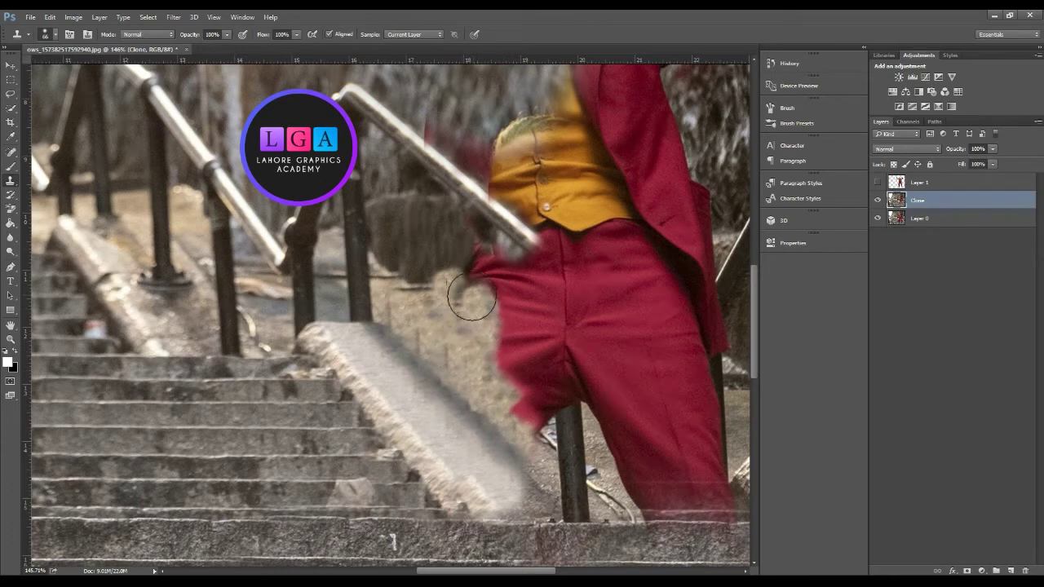
scroll(471, 298, "down", 2)
scroll(470, 326, "down", 2)
scroll(469, 362, "down", 1)
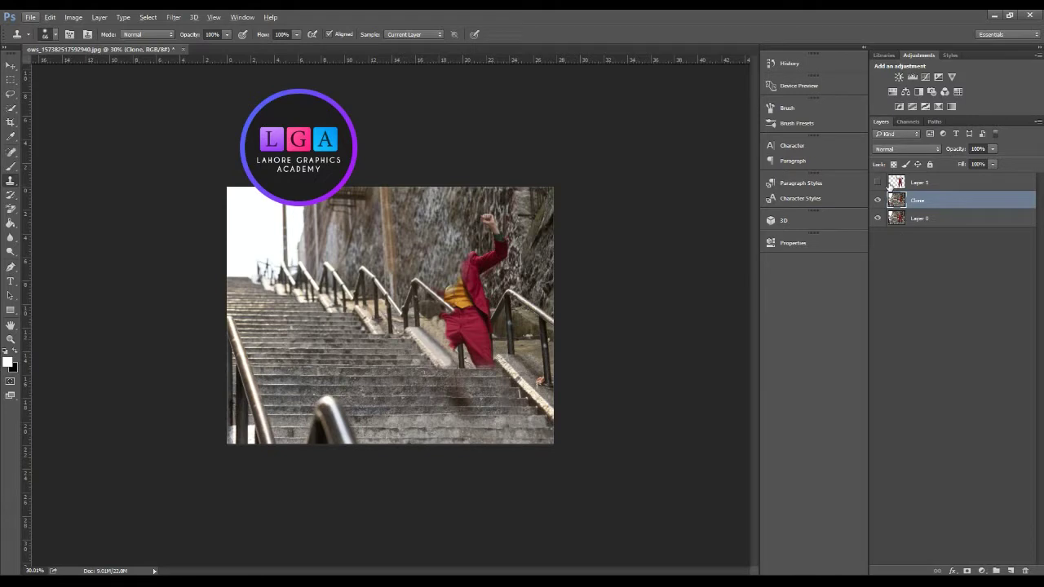
Step: Show Layer 1 again and add white layer masks to Layer 1 and the Clone layer
left_click(877, 184)
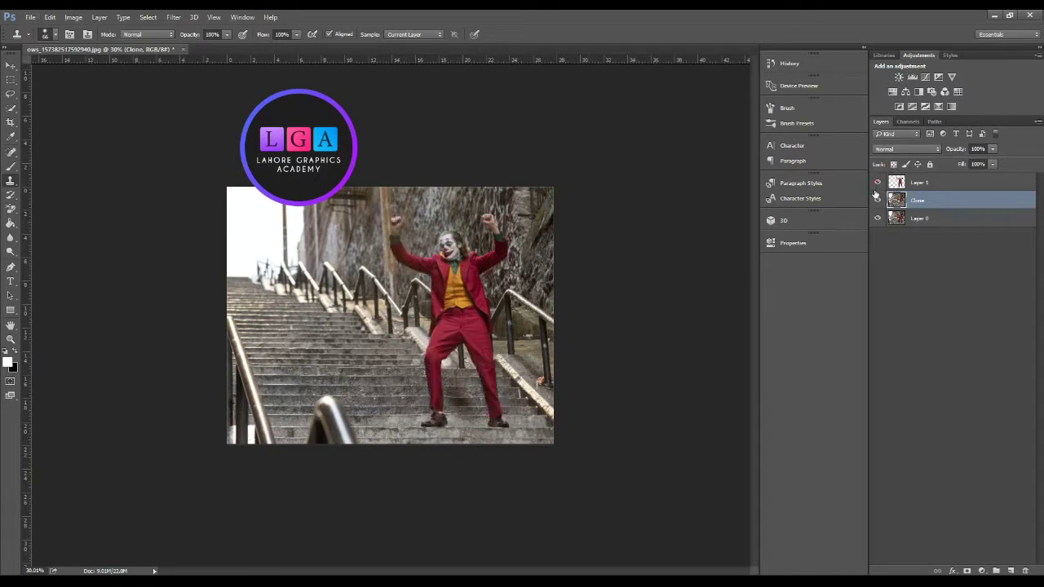
left_click(877, 183)
left_click(877, 184)
left_click(935, 183)
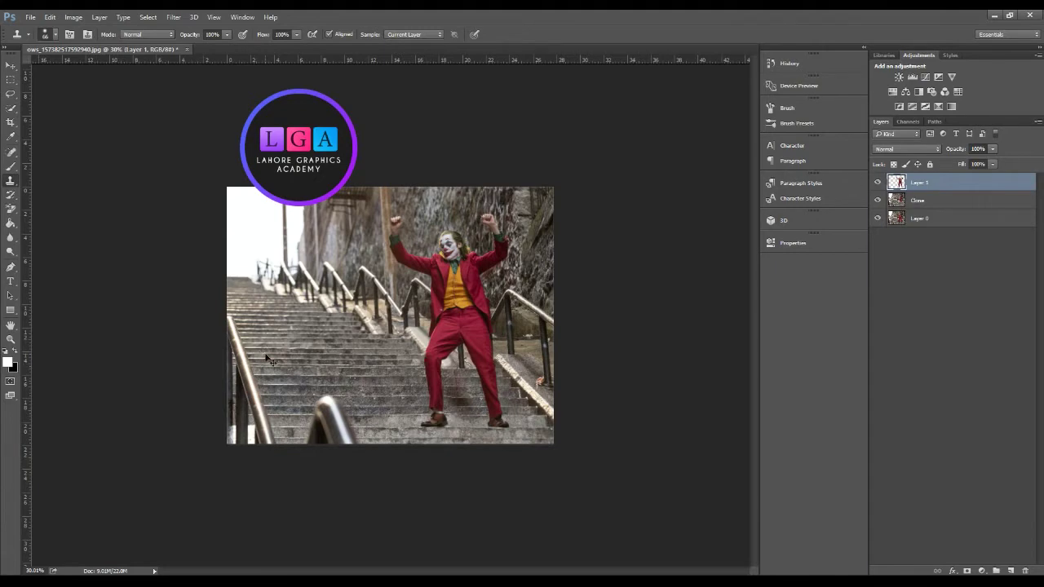
key("ctrl+0")
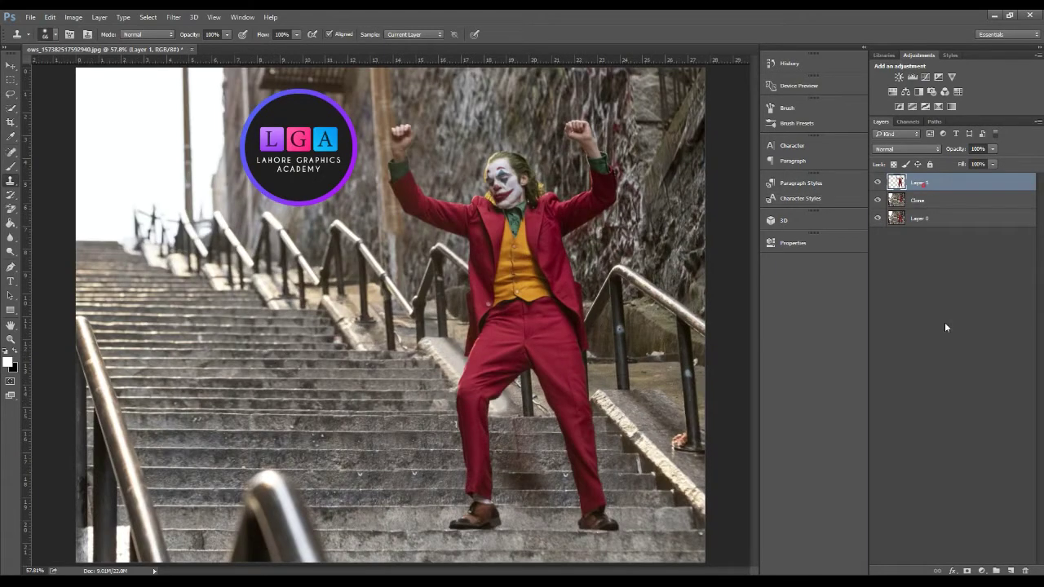
left_click(966, 571)
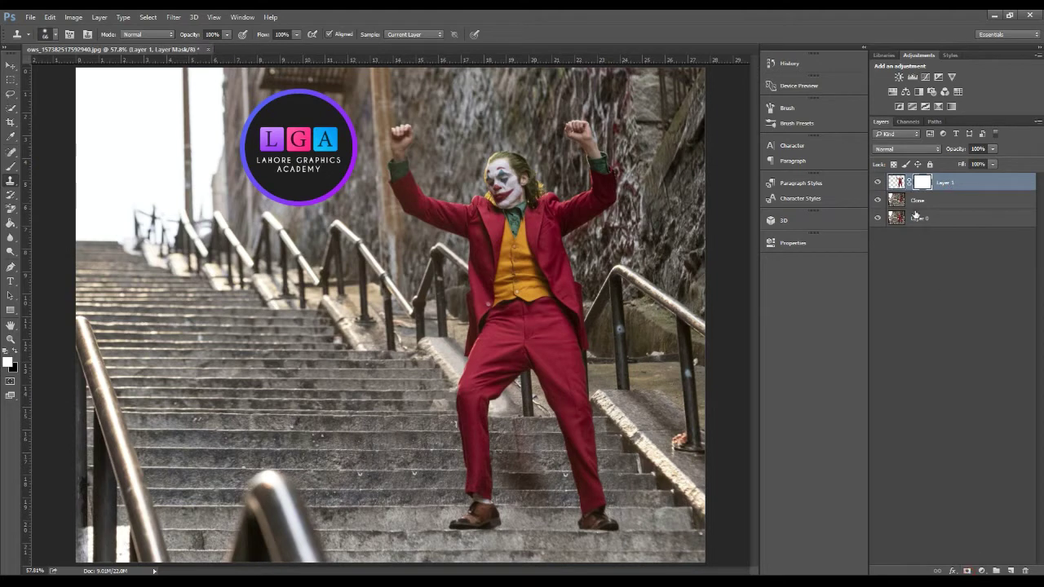
left_click(915, 205)
left_click(967, 571)
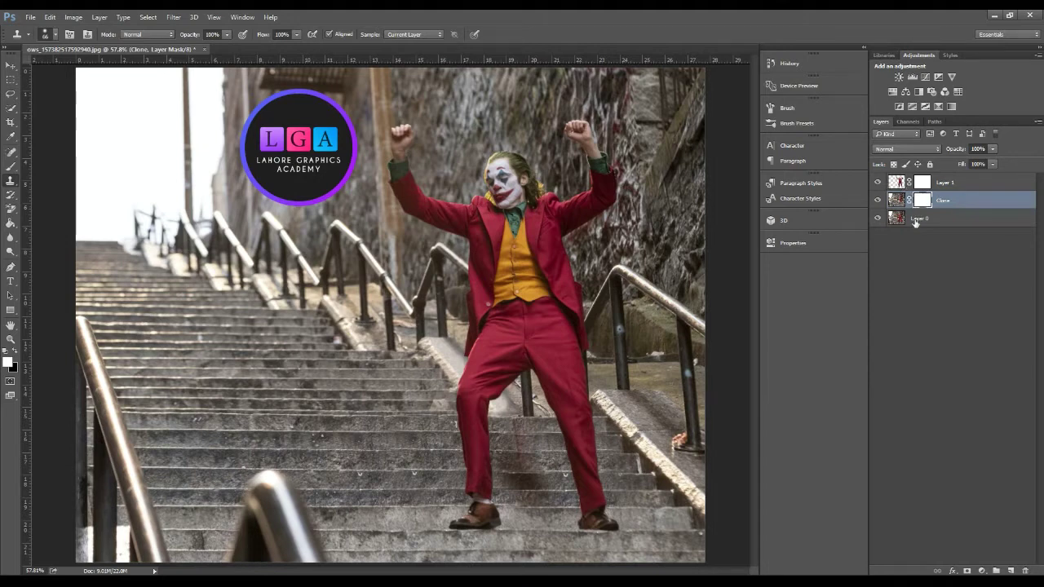
Step: Invert the Clone mask to hide the clone work, then duplicate the Joker layer below the original
key("ctrl+i")
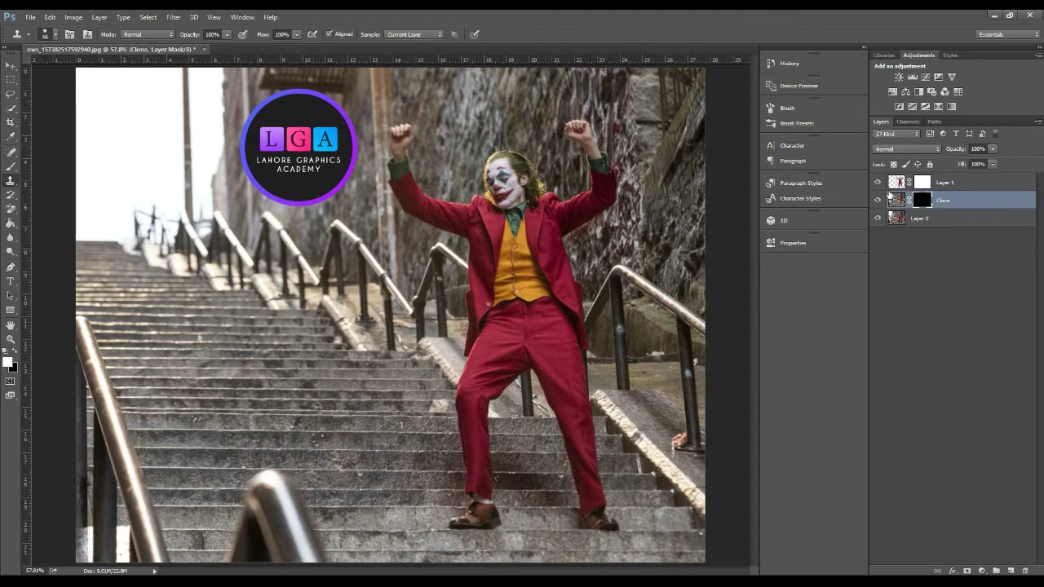
left_click(896, 183)
left_click(960, 181)
type("Joker")
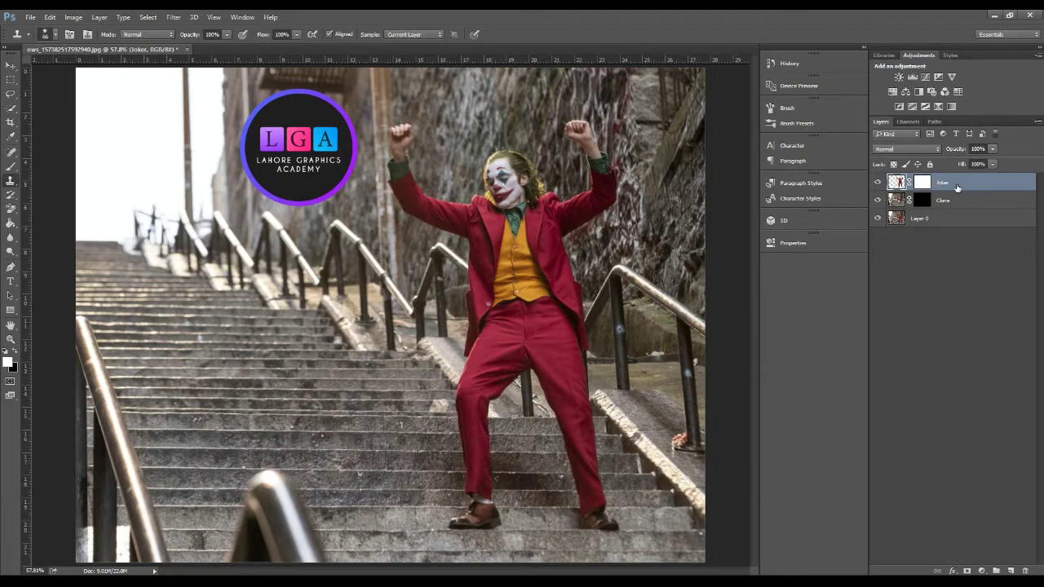
key("ctrl+j")
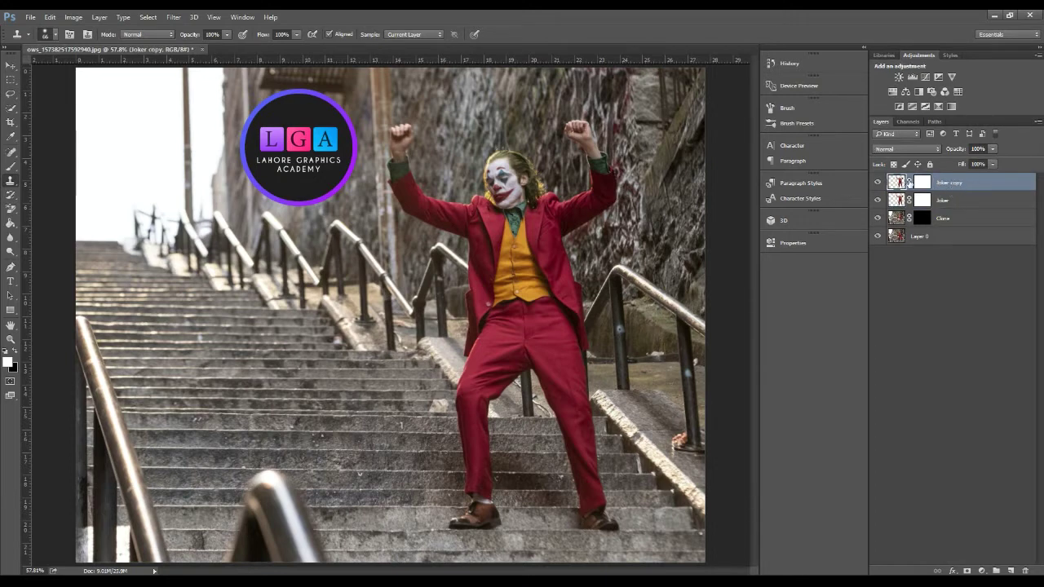
left_click_drag(950, 182, 952, 211)
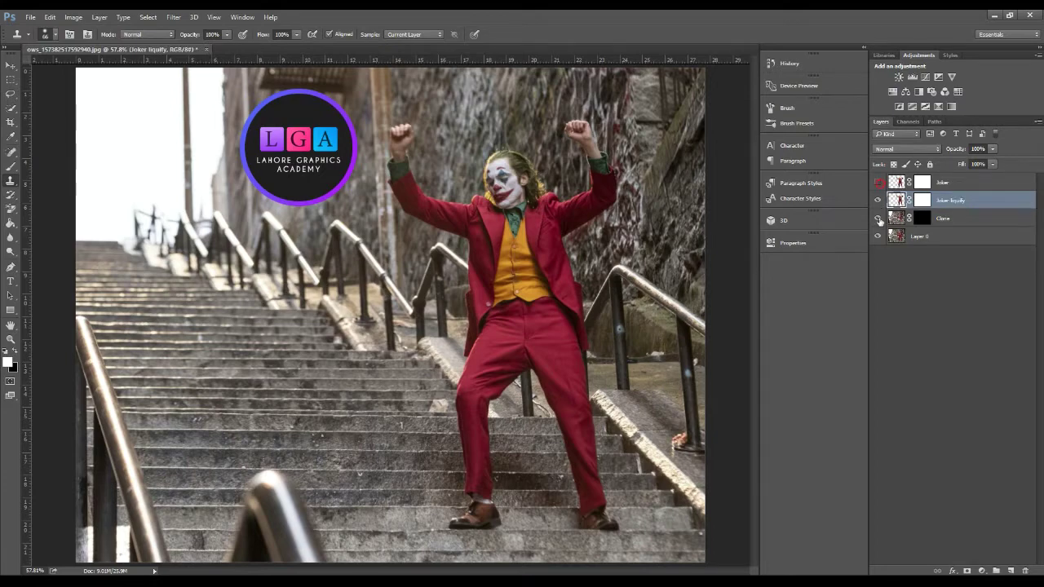
Step: Hide the background and Clone layers and open Liquify on the Joker copy
left_click_drag(878, 219, 881, 248)
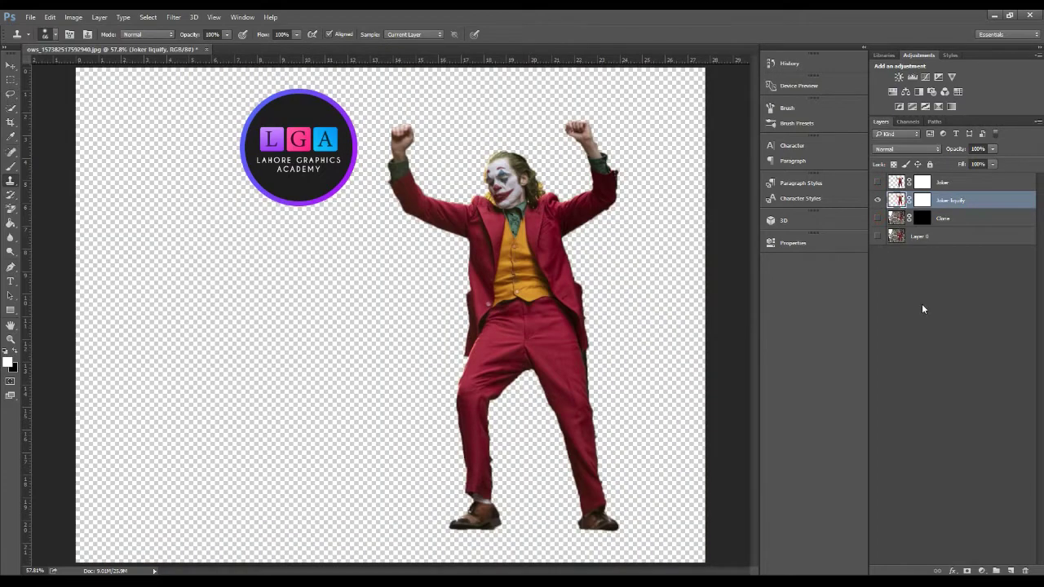
left_click(172, 18)
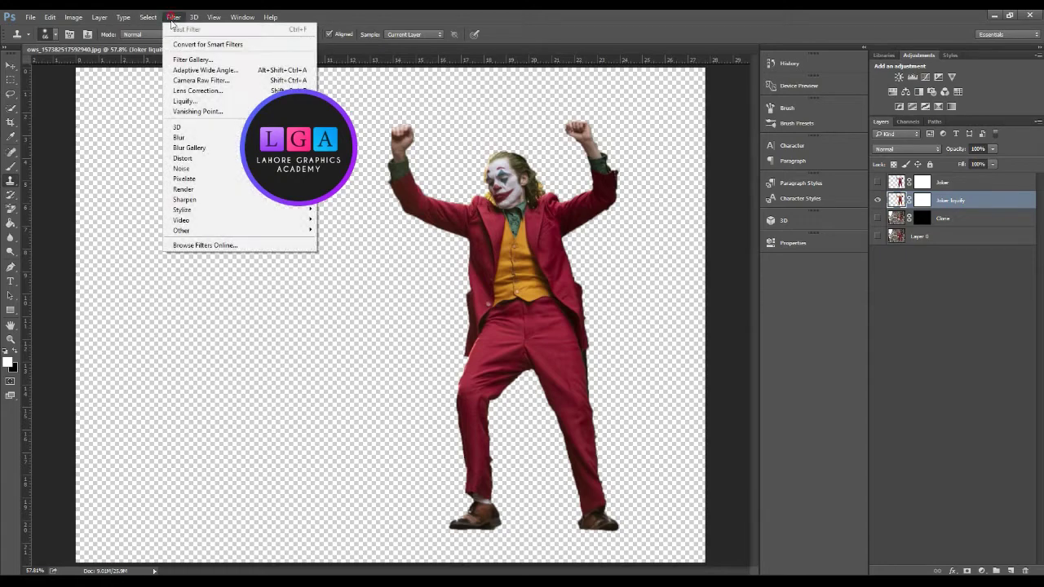
left_click(204, 102)
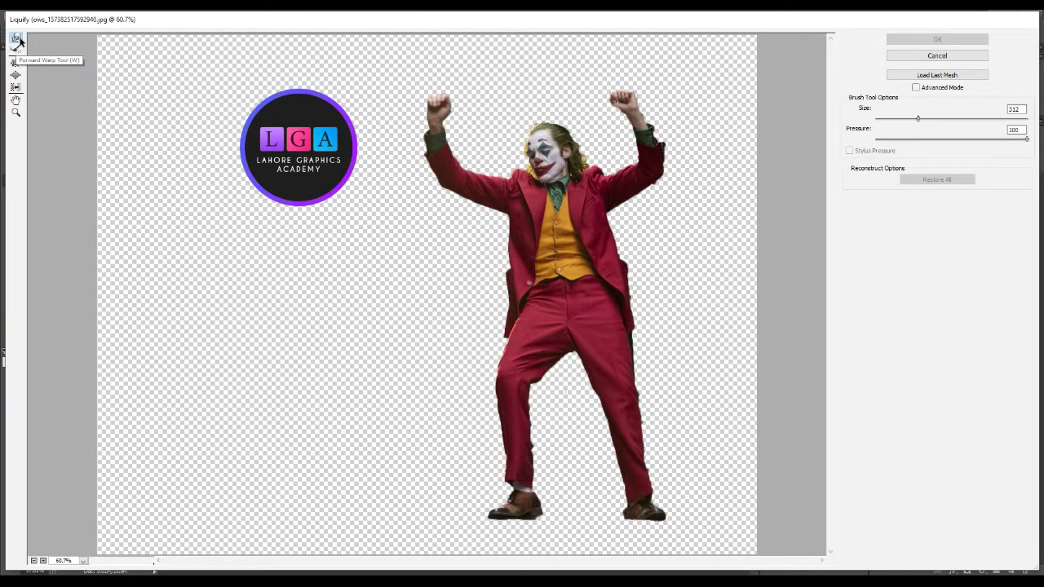
Step: With a 251 warp brush, push the Joker's face, vest and jacket up-left into a red-yellow bulge
mouse_move(466, 234)
left_mouse_down()
mouse_move(421, 190)
mouse_move(410, 147)
mouse_move(385, 150)
mouse_move(412, 117)
mouse_move(377, 119)
mouse_move(410, 103)
mouse_move(382, 156)
mouse_move(454, 210)
mouse_move(408, 234)
mouse_move(384, 199)
mouse_move(392, 204)
left_mouse_up()
mouse_move(526, 165)
left_mouse_down()
mouse_move(536, 145)
mouse_move(525, 135)
mouse_move(513, 136)
mouse_move(516, 157)
mouse_move(501, 147)
mouse_move(494, 155)
mouse_move(510, 144)
mouse_move(478, 147)
mouse_move(492, 138)
mouse_move(477, 147)
mouse_move(490, 147)
mouse_move(479, 121)
mouse_move(485, 128)
mouse_move(498, 114)
mouse_move(481, 102)
mouse_move(490, 106)
mouse_move(478, 131)
left_mouse_up()
mouse_move(407, 221)
left_mouse_down()
mouse_move(522, 278)
mouse_move(516, 255)
mouse_move(444, 273)
mouse_move(461, 267)
mouse_move(416, 253)
mouse_move(412, 265)
mouse_move(430, 277)
left_mouse_up()
mouse_move(445, 316)
left_mouse_down()
mouse_move(373, 280)
mouse_move(361, 268)
mouse_move(366, 242)
mouse_move(396, 326)
mouse_move(362, 322)
mouse_move(363, 277)
mouse_move(389, 240)
mouse_move(342, 155)
mouse_move(362, 112)
mouse_move(364, 147)
left_mouse_up()
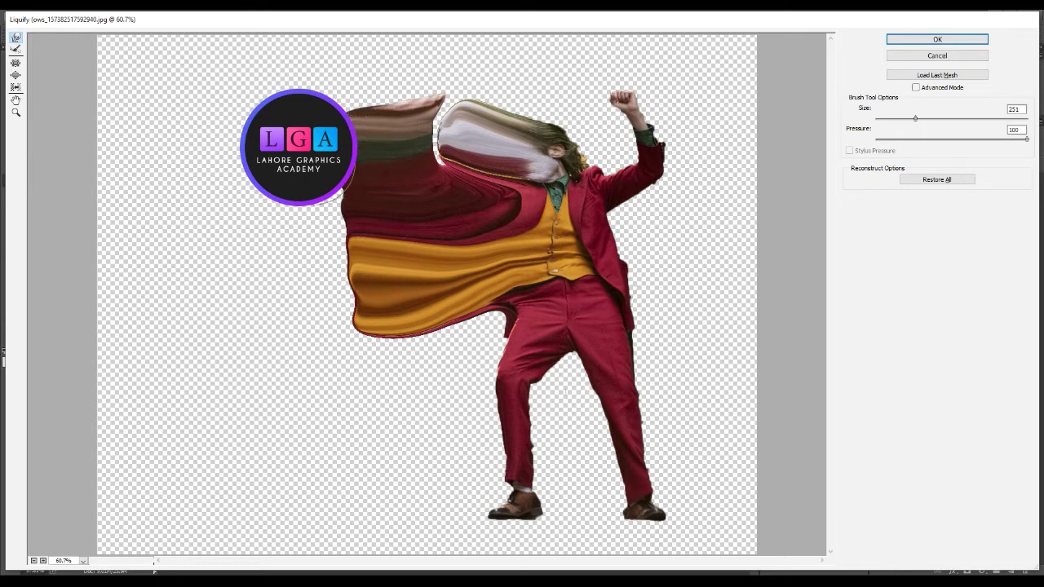
mouse_move(291, 212)
left_mouse_down()
mouse_move(343, 233)
mouse_move(306, 233)
mouse_move(283, 273)
mouse_move(298, 299)
mouse_move(291, 282)
mouse_move(308, 294)
left_mouse_up()
Step: With a 398 brush, stretch the dark red cloth left past the logo and down over the legs
mouse_move(367, 275)
left_mouse_down()
mouse_move(334, 228)
mouse_move(294, 204)
mouse_move(302, 174)
left_mouse_up()
left_click_drag(304, 133, 269, 93)
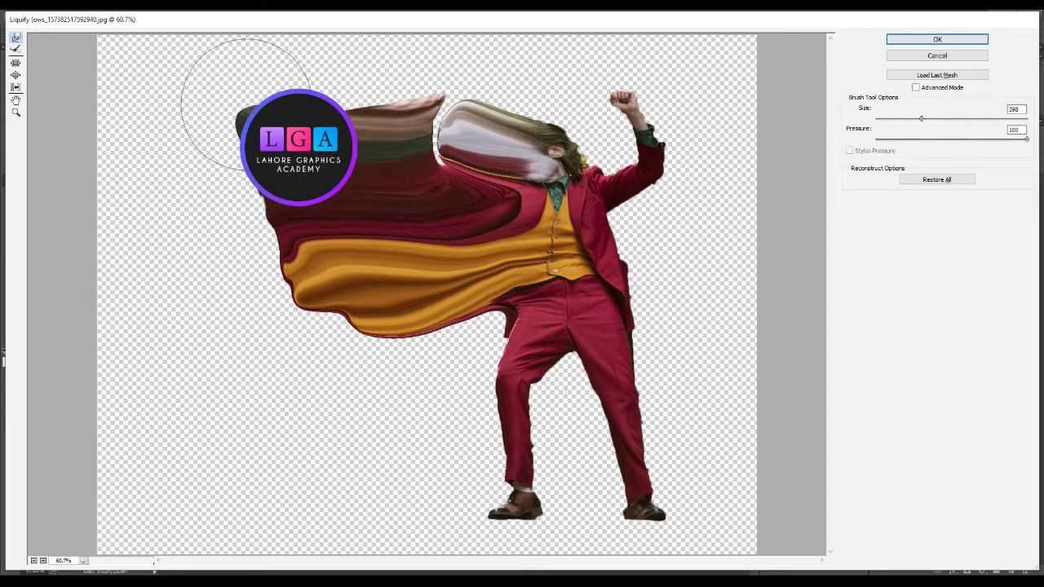
mouse_move(351, 187)
left_mouse_down()
mouse_move(360, 328)
mouse_move(326, 337)
left_mouse_up()
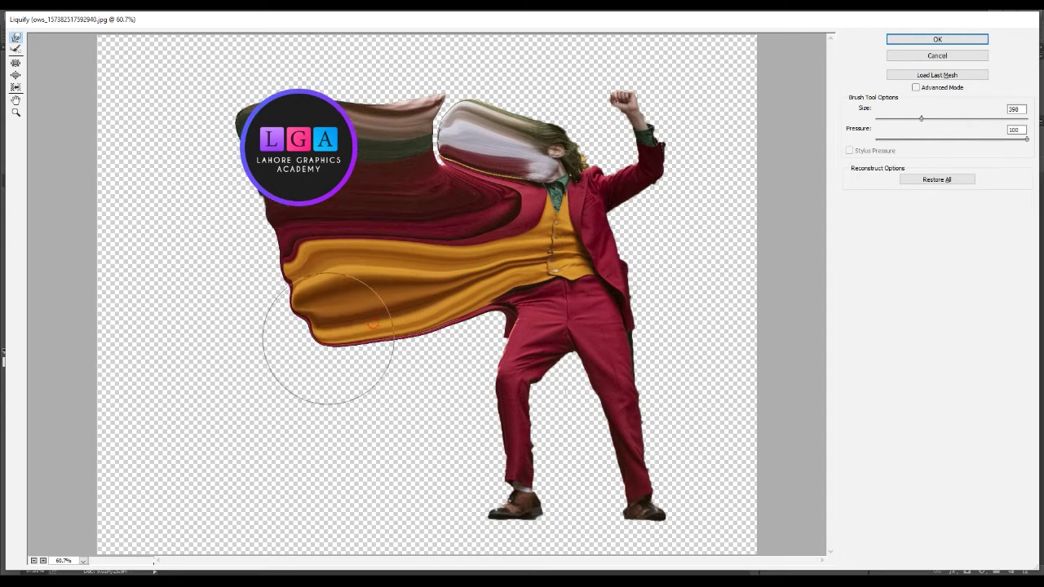
mouse_move(524, 373)
left_mouse_down()
mouse_move(494, 362)
mouse_move(501, 328)
mouse_move(431, 315)
mouse_move(466, 392)
mouse_move(465, 430)
mouse_move(497, 449)
mouse_move(456, 414)
mouse_move(443, 454)
mouse_move(501, 499)
mouse_move(410, 454)
mouse_move(424, 466)
mouse_move(438, 438)
mouse_move(432, 396)
mouse_move(408, 361)
mouse_move(435, 337)
mouse_move(350, 378)
mouse_move(326, 373)
mouse_move(437, 471)
mouse_move(415, 490)
left_mouse_up()
Step: Smear the left trouser leg into a leftward bulge, touch up the head smear, and shrink the warp brush
mouse_move(326, 500)
left_mouse_down()
mouse_move(345, 466)
mouse_move(431, 443)
mouse_move(302, 466)
mouse_move(323, 496)
mouse_move(244, 478)
mouse_move(275, 443)
mouse_move(233, 419)
mouse_move(269, 383)
mouse_move(245, 345)
mouse_move(264, 327)
mouse_move(244, 269)
mouse_move(214, 253)
mouse_move(228, 220)
mouse_move(208, 143)
mouse_move(244, 130)
mouse_move(163, 117)
mouse_move(187, 233)
mouse_move(151, 269)
mouse_move(192, 359)
mouse_move(280, 432)
mouse_move(221, 408)
mouse_move(302, 344)
mouse_move(175, 339)
mouse_move(236, 443)
mouse_move(199, 443)
mouse_move(272, 534)
mouse_move(221, 495)
mouse_move(234, 384)
mouse_move(182, 229)
mouse_move(172, 155)
mouse_move(121, 133)
mouse_move(57, 220)
mouse_move(53, 286)
mouse_move(159, 481)
left_mouse_up()
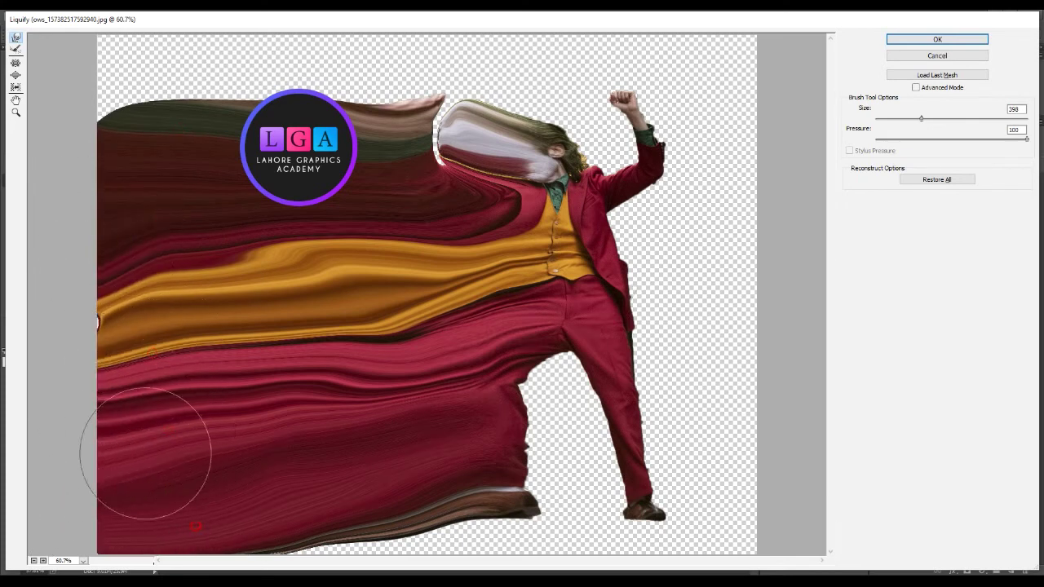
left_click_drag(400, 131, 436, 135)
mouse_move(478, 170)
left_mouse_down()
mouse_move(414, 160)
mouse_move(439, 114)
left_mouse_up()
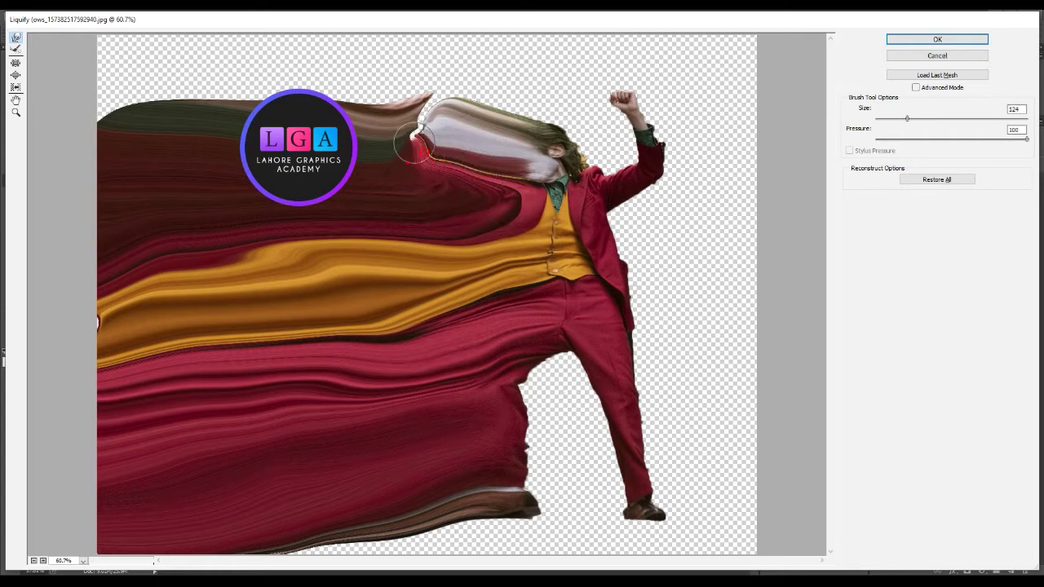
Step: Lift the head smear's left edge and pull the yellow band into a wavy peak
left_click_drag(439, 114, 429, 91)
left_click_drag(465, 269, 469, 253)
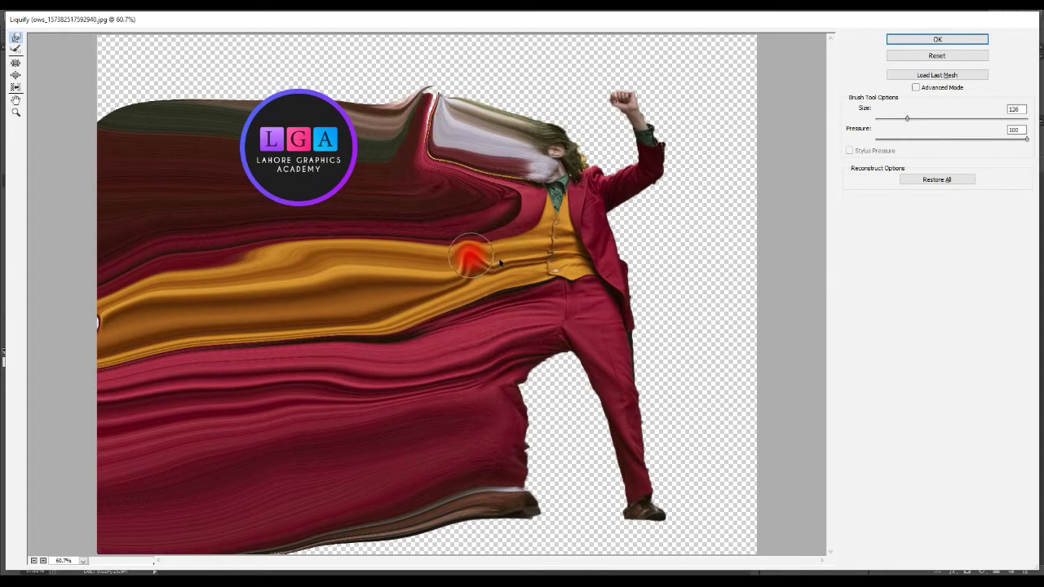
mouse_move(408, 209)
left_mouse_down()
mouse_move(476, 231)
mouse_move(455, 216)
left_mouse_up()
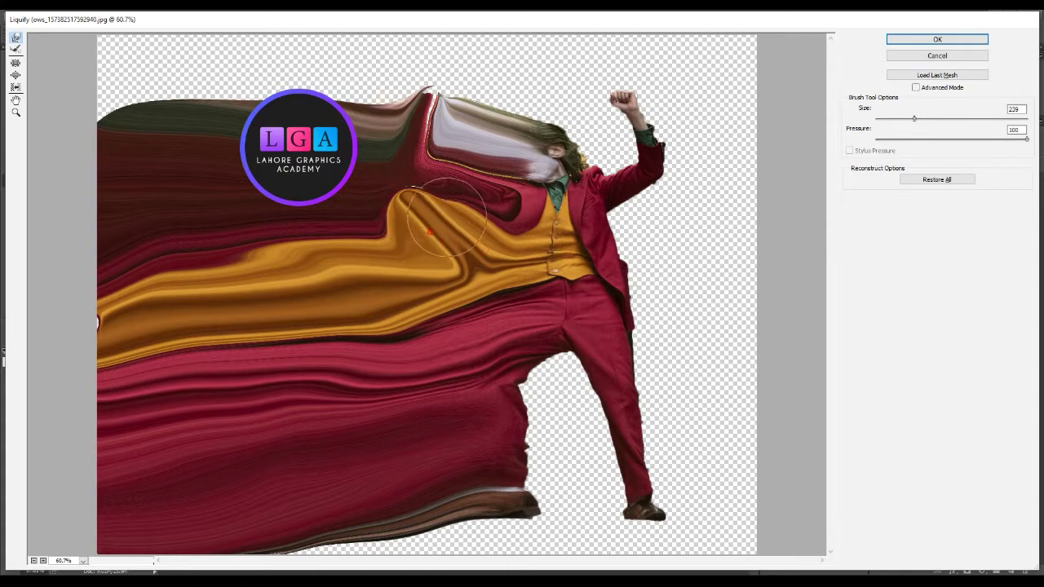
left_click_drag(457, 216, 388, 190)
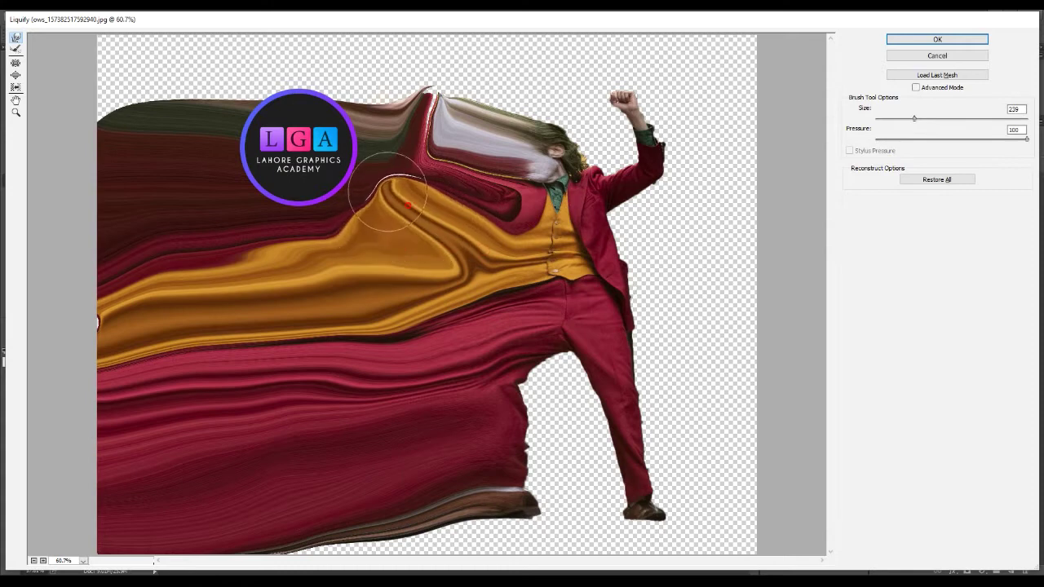
mouse_move(424, 298)
left_mouse_down()
mouse_move(343, 362)
mouse_move(457, 326)
left_mouse_up()
left_click_drag(368, 199, 408, 177)
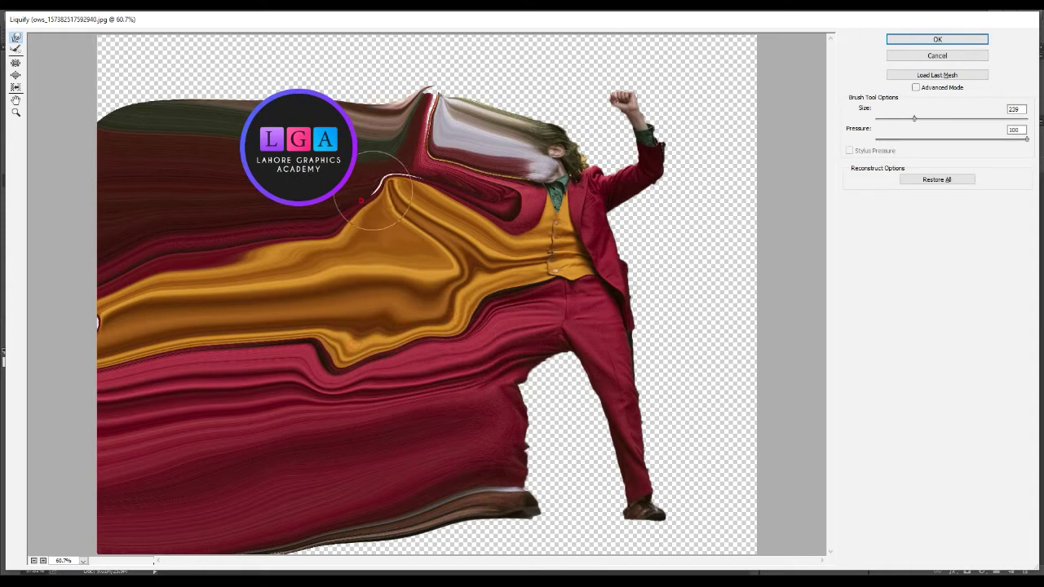
Step: Magnify the Liquify preview and smooth the sharp yellow peak near the logo
key("ctrl+plus")
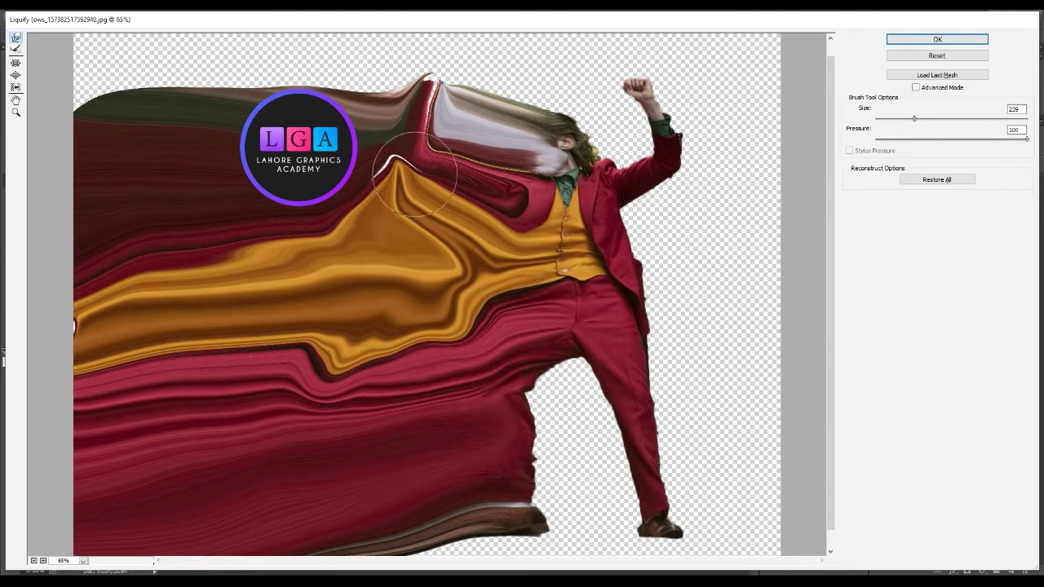
key("ctrl+plus")
key("ctrl+plus")
mouse_move(403, 147)
left_mouse_down()
mouse_move(367, 130)
mouse_move(347, 192)
mouse_move(318, 176)
left_mouse_up()
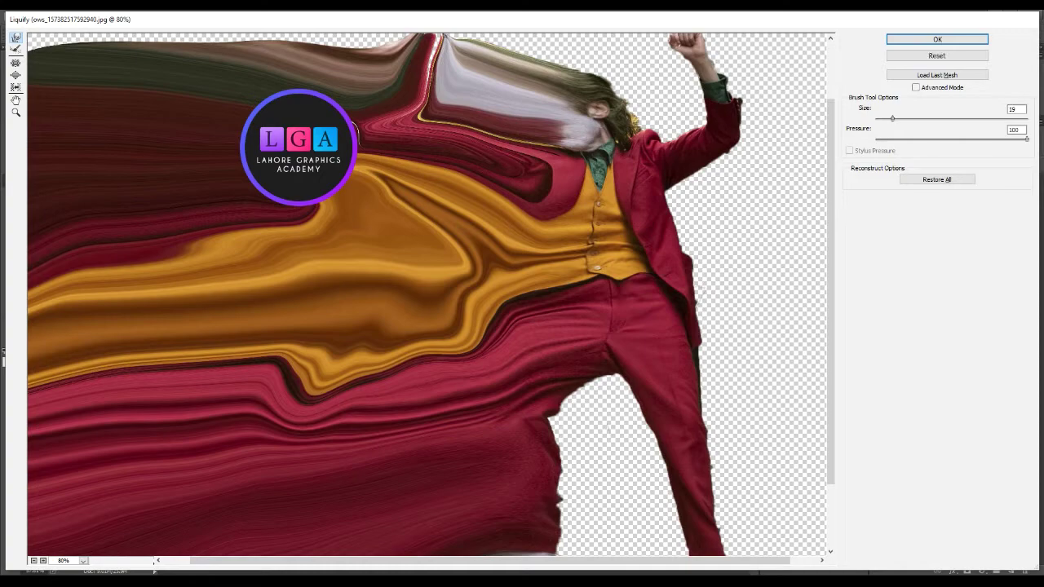
scroll(363, 184, "down", 2)
scroll(363, 183, "down", 1)
scroll(363, 183, "down", 1)
scroll(363, 184, "down", 1)
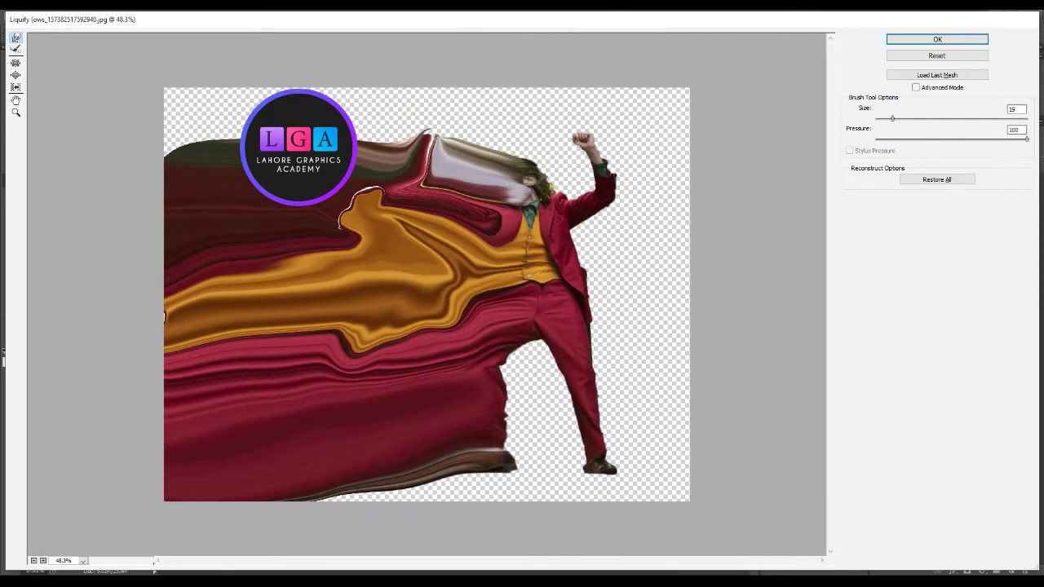
scroll(335, 203, "down", 1)
scroll(366, 182, "down", 1)
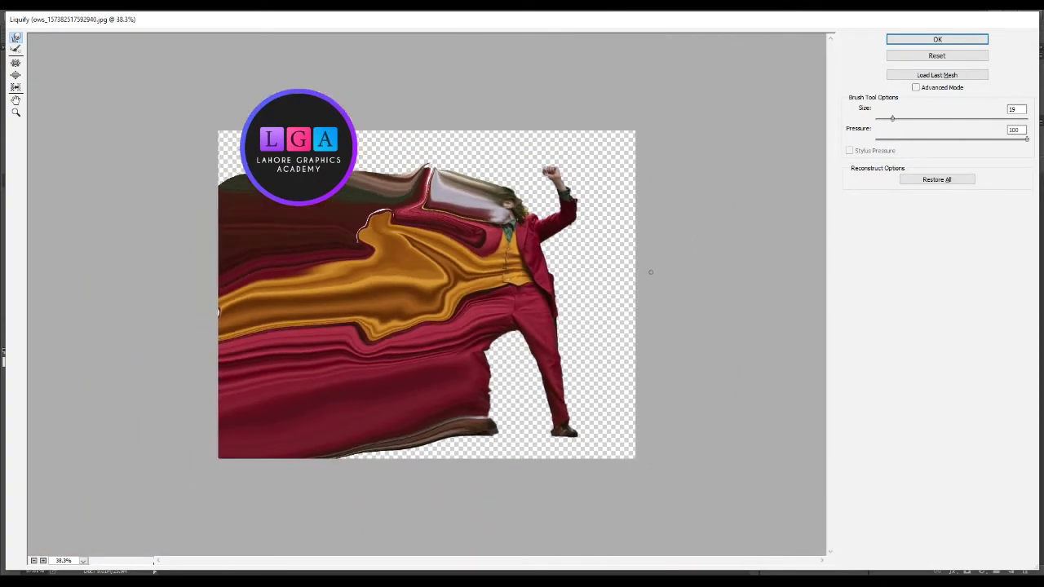
scroll(324, 246, "up", 1)
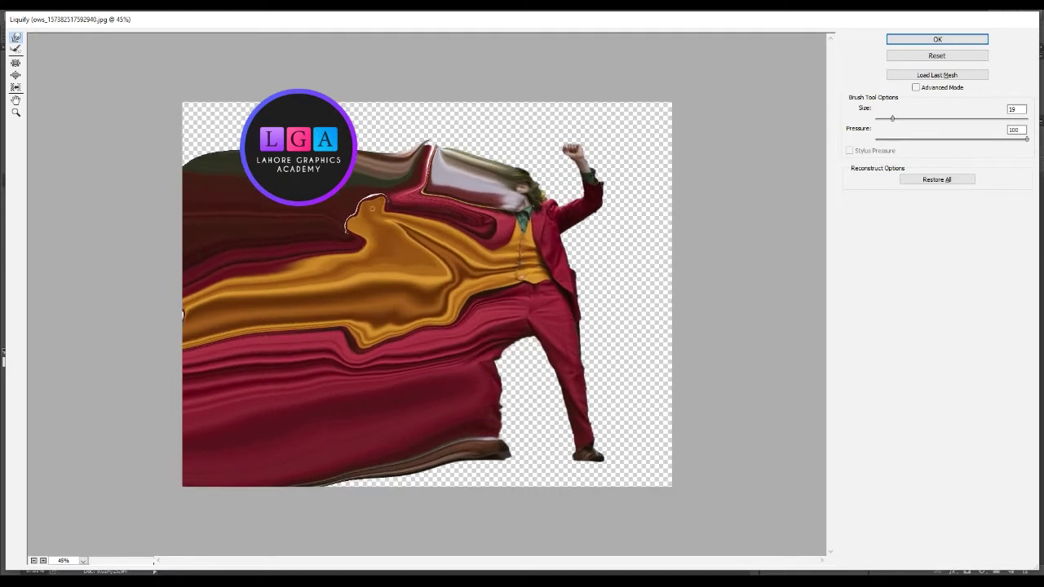
scroll(376, 203, "up", 1)
Step: With a 191 brush, reshape the orange and dark red areas along the logo, then apply Liquify
key("bracketright")
key("bracketright")
key("bracketright")
left_click_drag(376, 195, 382, 173)
mouse_move(383, 214)
left_mouse_down()
mouse_move(387, 155)
mouse_move(343, 215)
left_mouse_up()
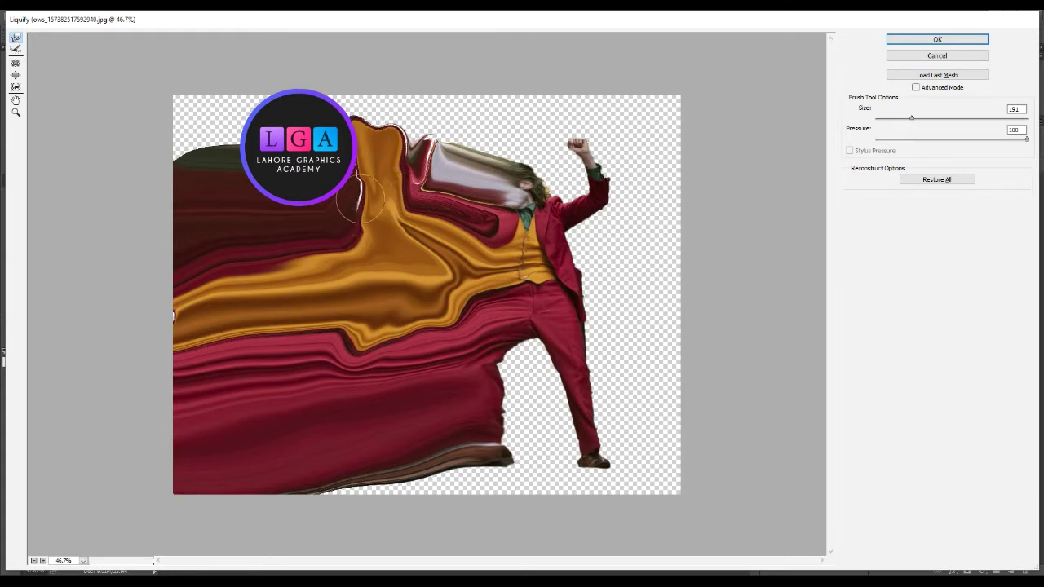
left_click_drag(336, 209, 427, 128)
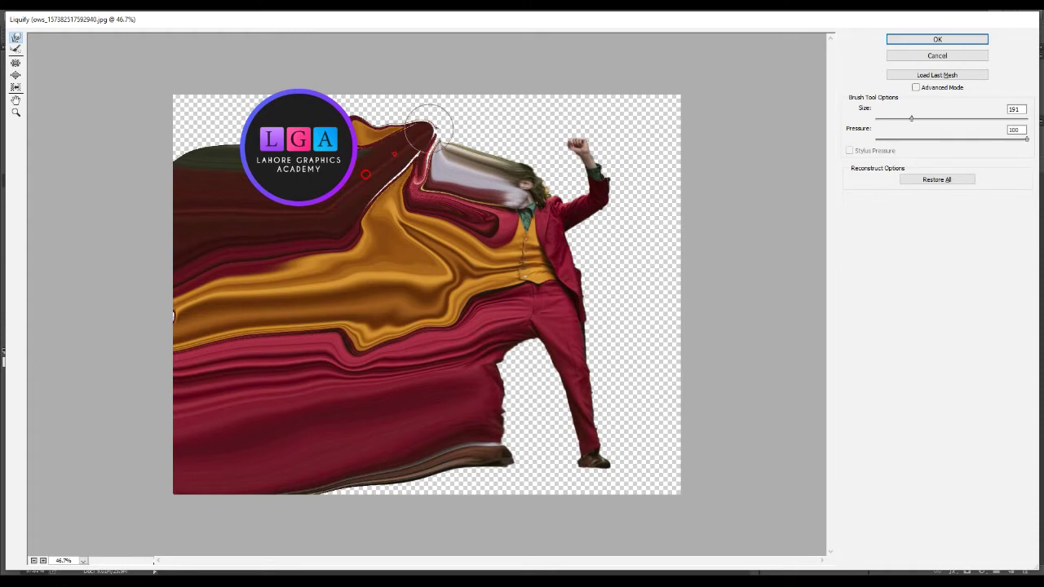
left_click_drag(427, 127, 377, 122)
mouse_move(398, 194)
left_mouse_down()
mouse_move(402, 170)
mouse_move(433, 281)
mouse_move(420, 325)
mouse_move(438, 292)
left_mouse_up()
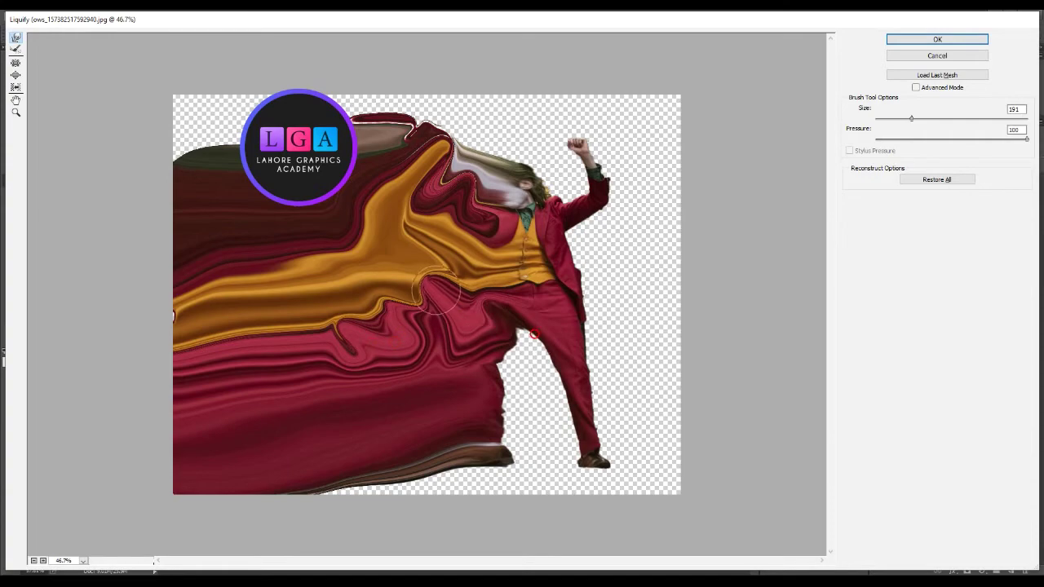
scroll(457, 318, "down", 1)
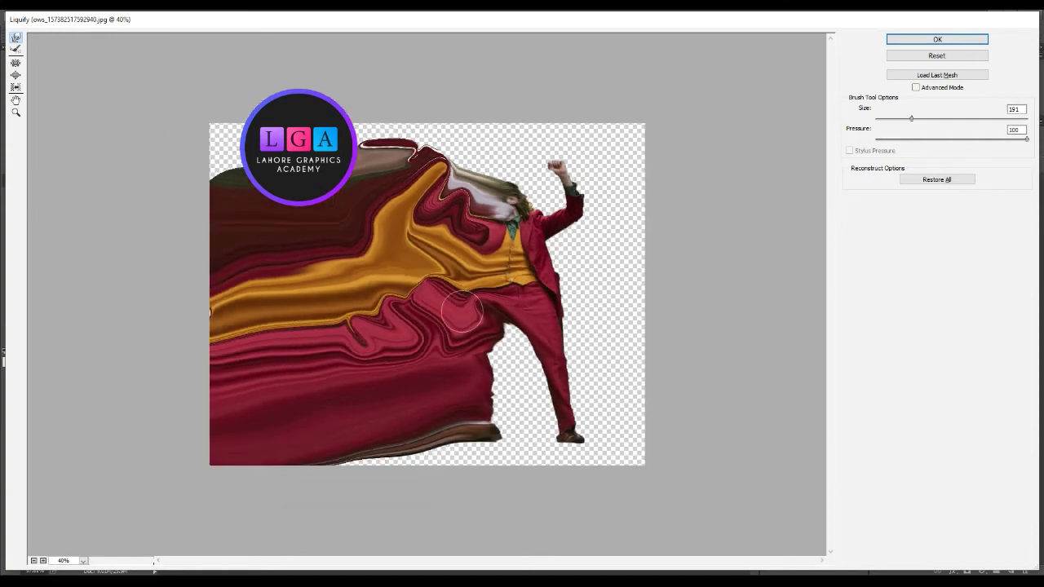
left_click(934, 41)
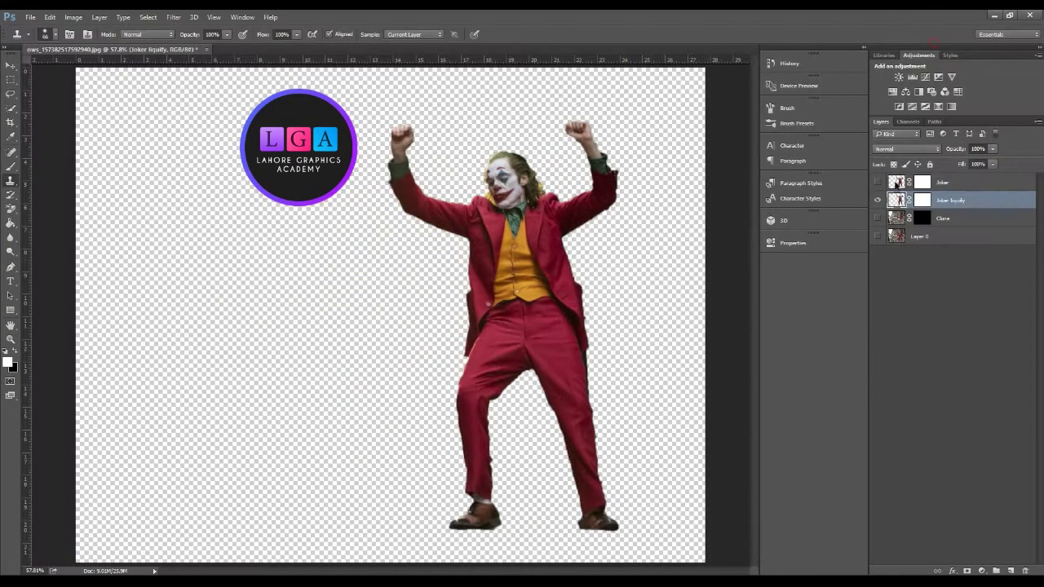
Step: Show the top Joker layer, check the Clone and Joker liquify masks, and select the Joker mask
left_click(877, 182)
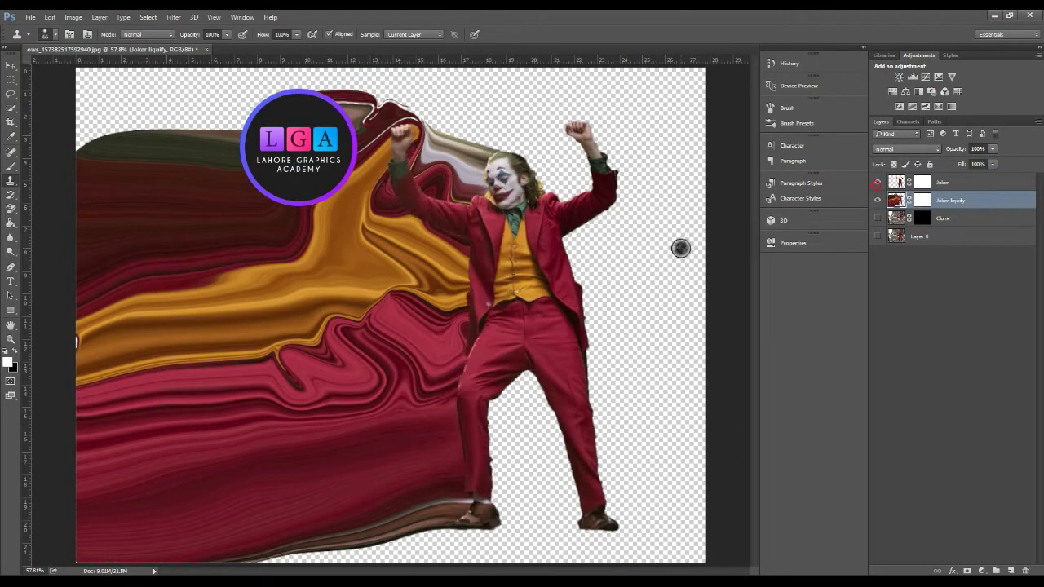
scroll(674, 249, "down", 2)
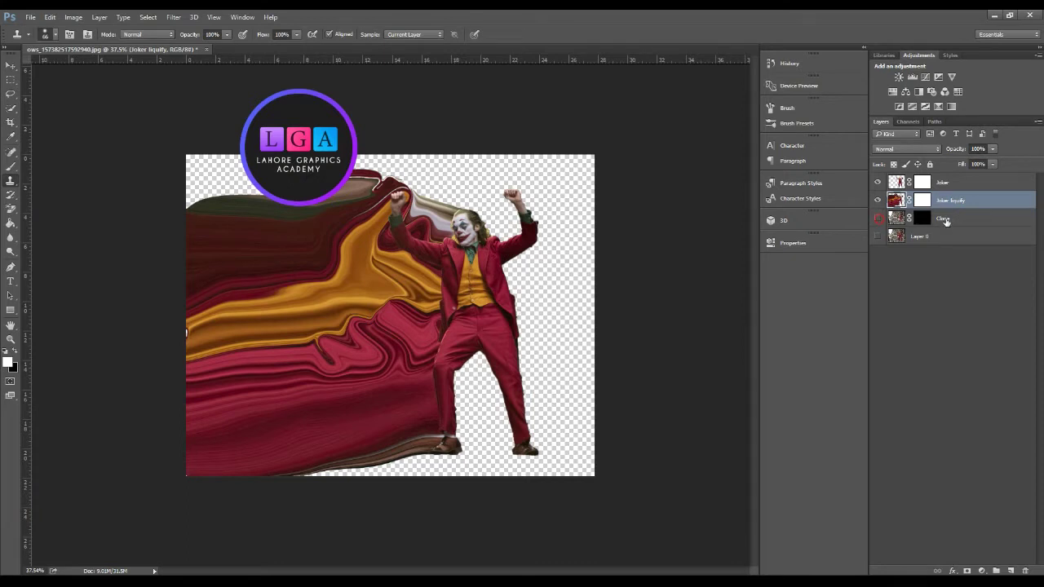
left_click(919, 225)
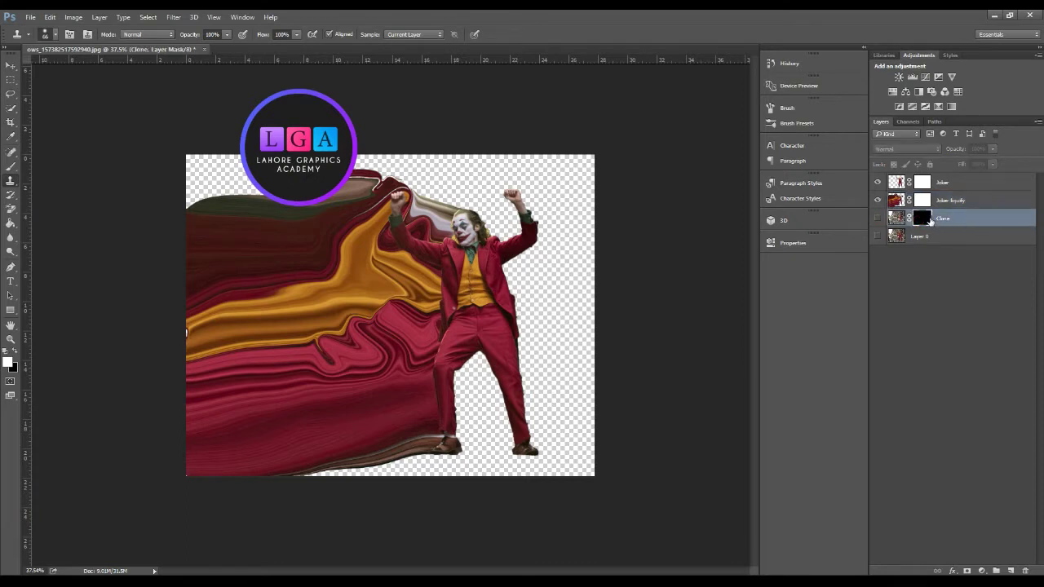
left_click(930, 201, "shift")
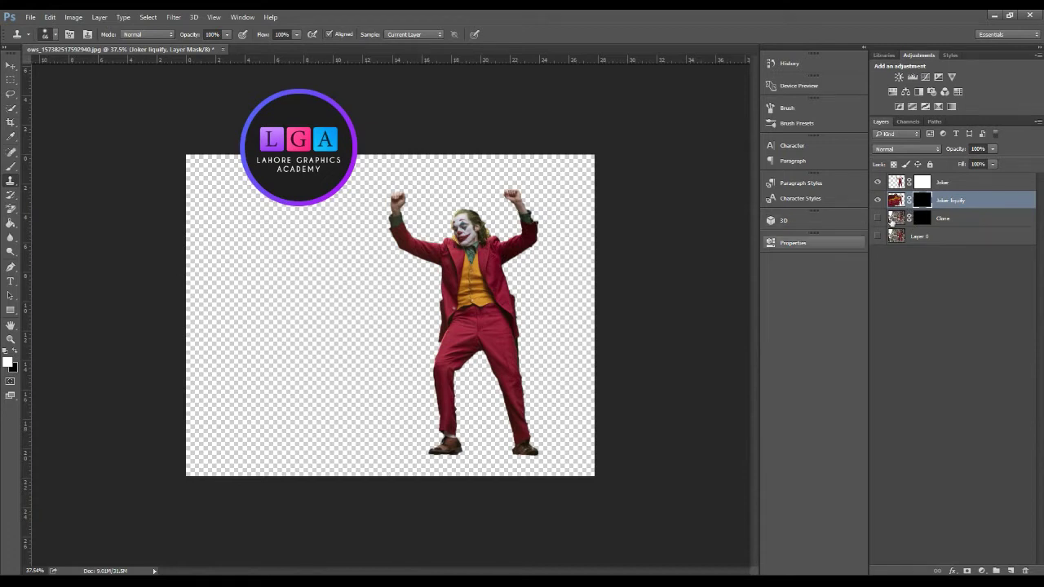
left_click(928, 221)
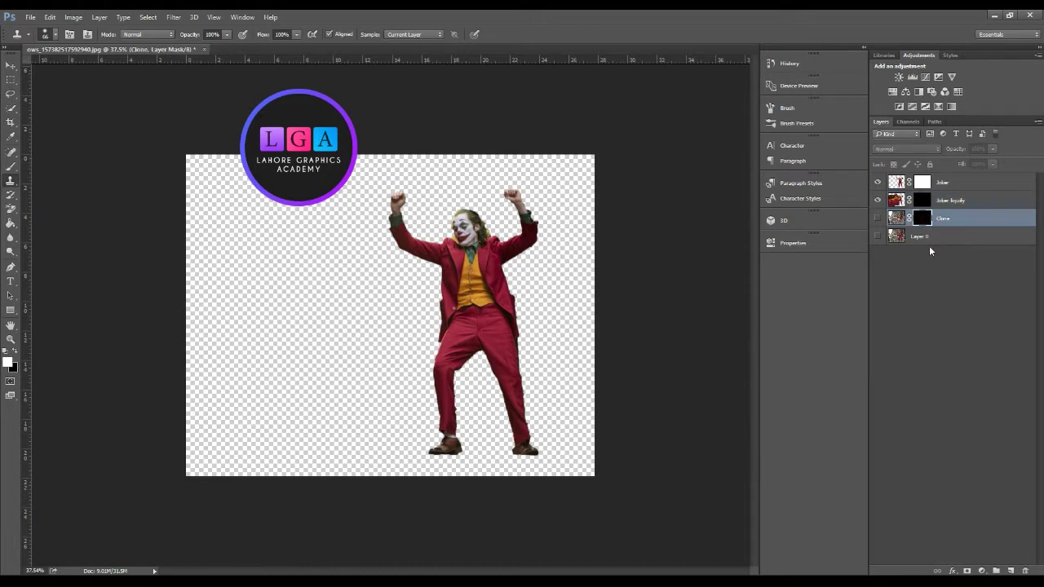
right_click(925, 218)
left_click(899, 261)
left_click(922, 183)
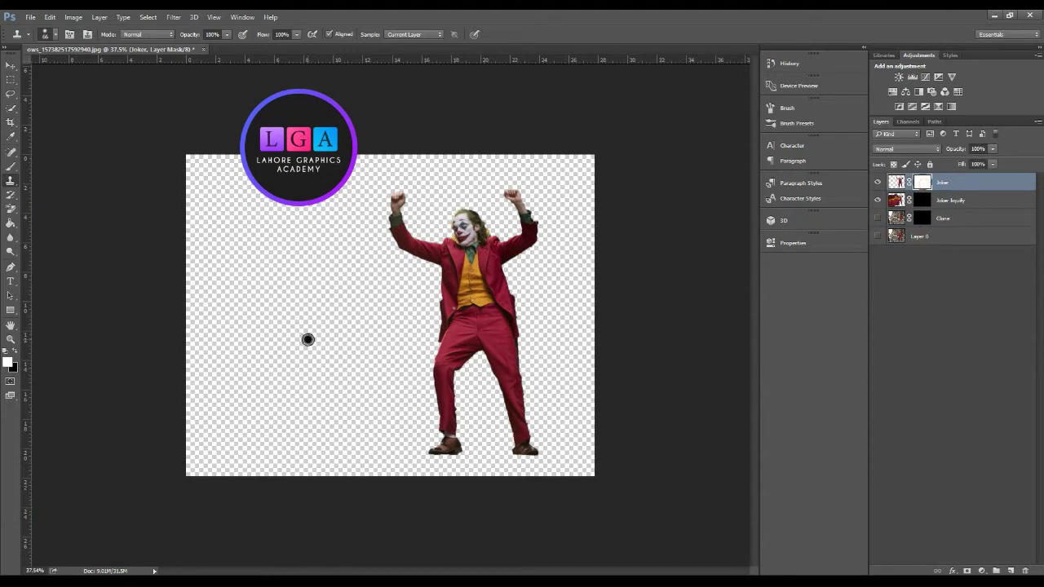
Step: Pick a particle dispersion brush and test strokes on the Joker's left side, undoing them
right_click(307, 339)
scroll(438, 496, "down", 1)
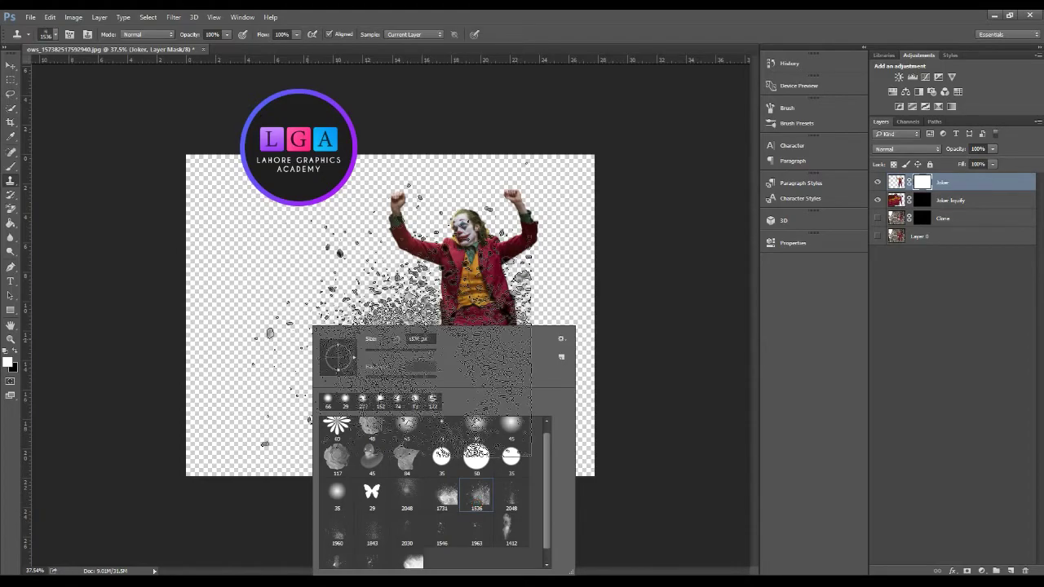
left_click_drag(383, 319, 334, 318)
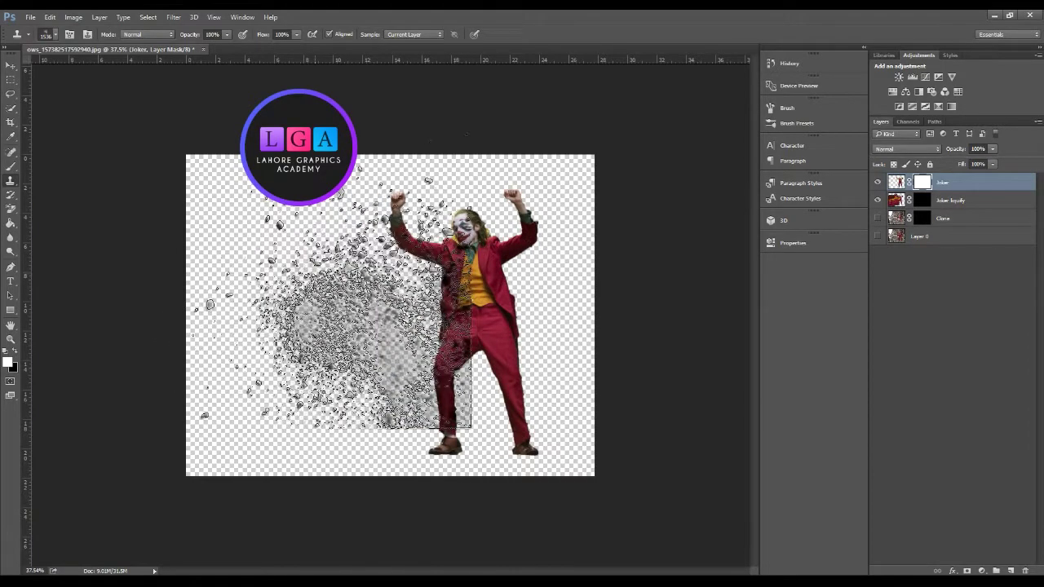
key("ctrl+z")
right_click(324, 277)
left_click_drag(310, 285, 277, 326)
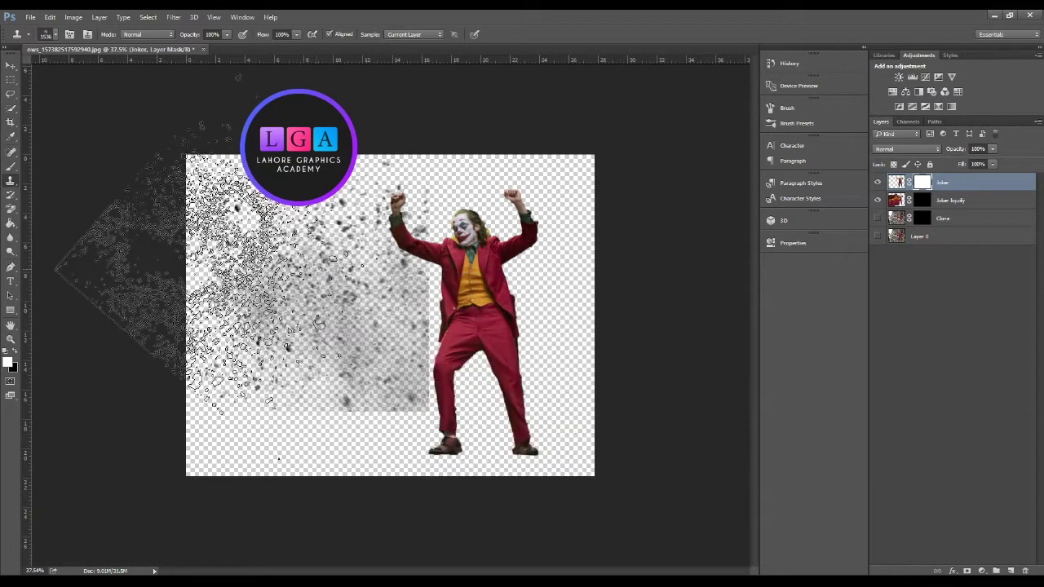
key("ctrl+z")
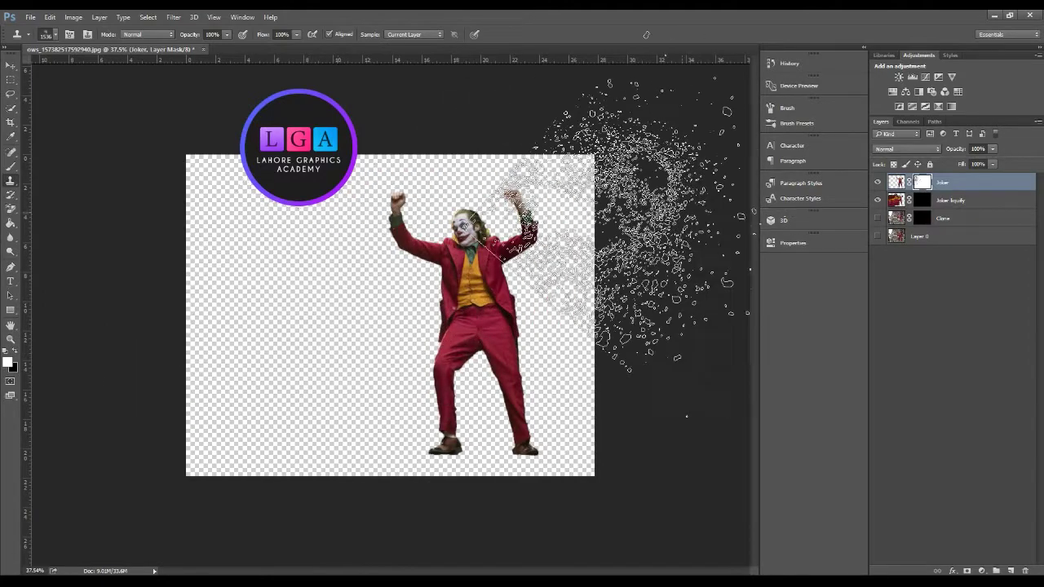
Step: With black at about 1179–1331 px, paint particles into the Joker's left arm and leg
key("x")
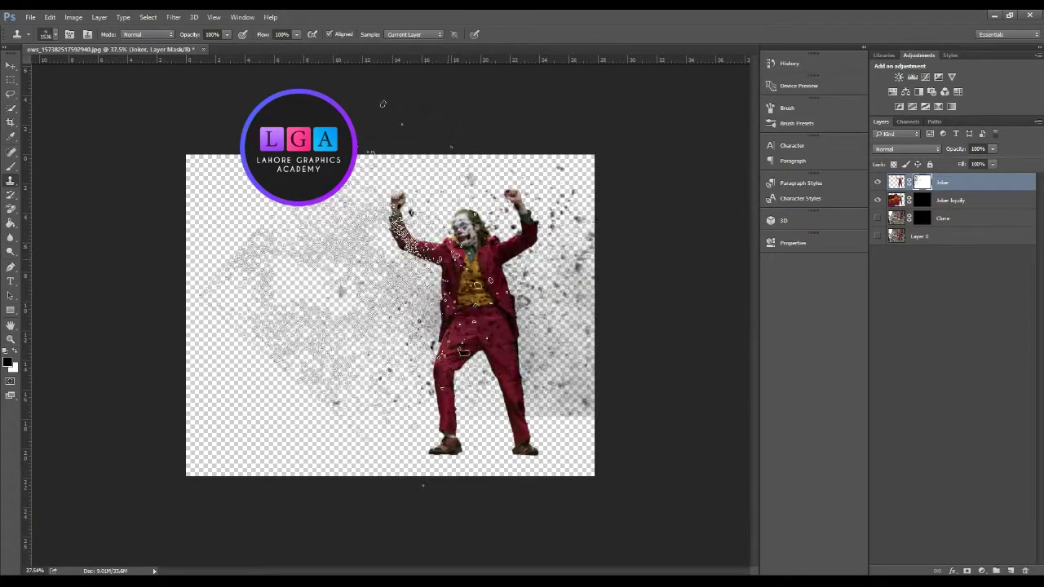
left_click_drag(385, 311, 333, 321)
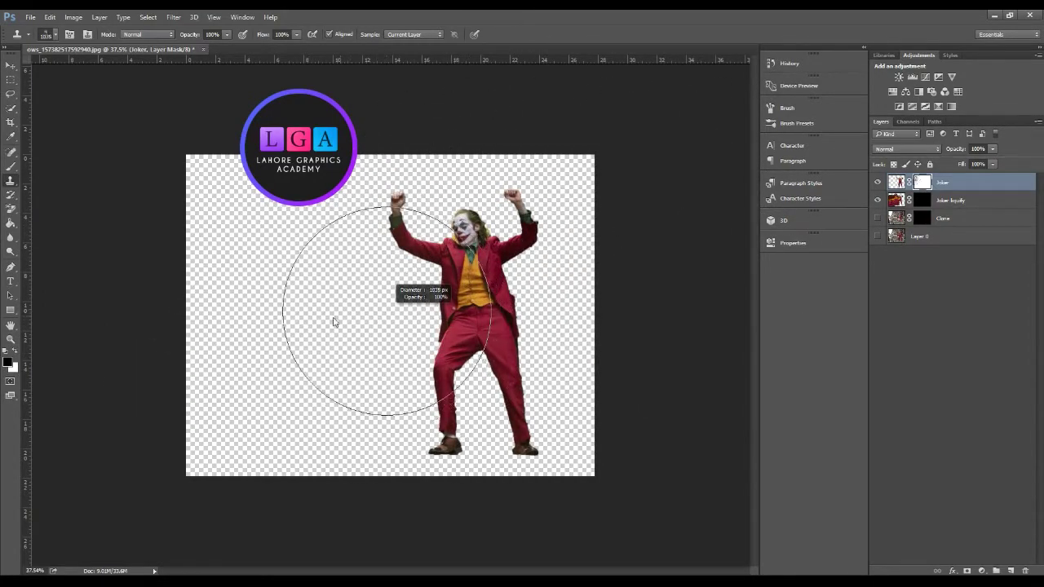
scroll(433, 401, "up", 1)
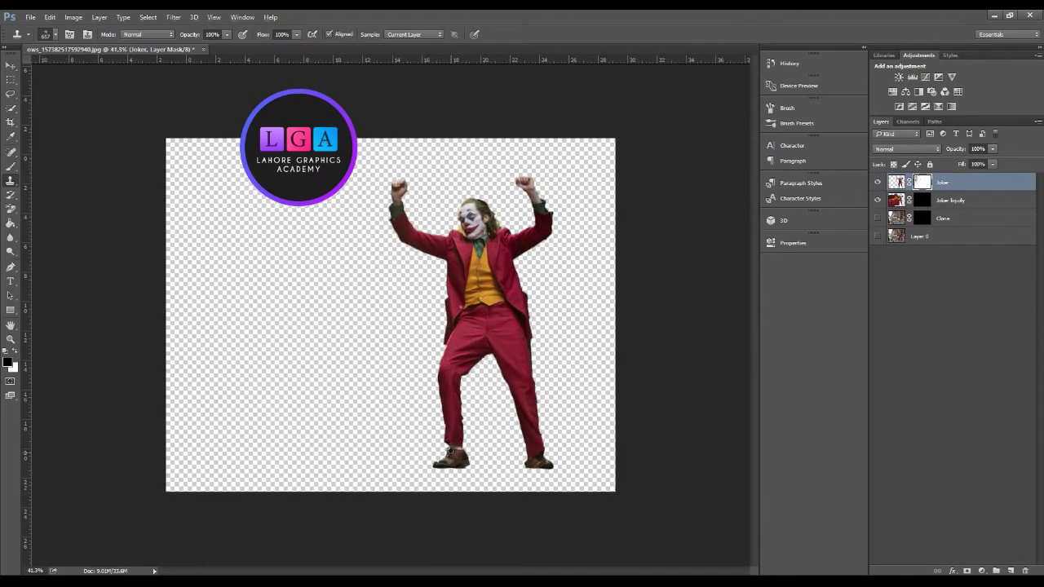
scroll(432, 401, "up", 1)
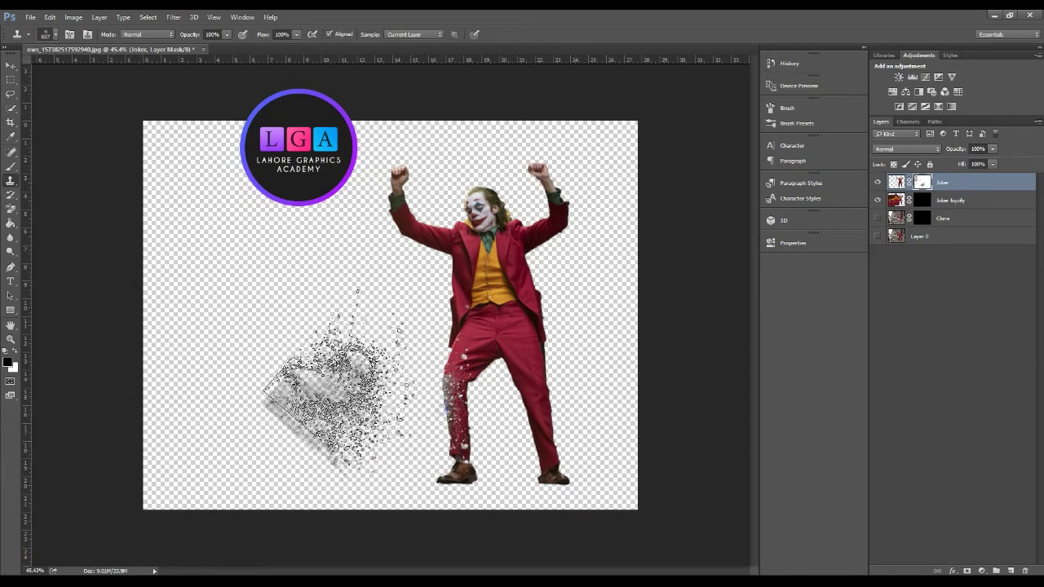
left_click_drag(441, 409, 396, 221)
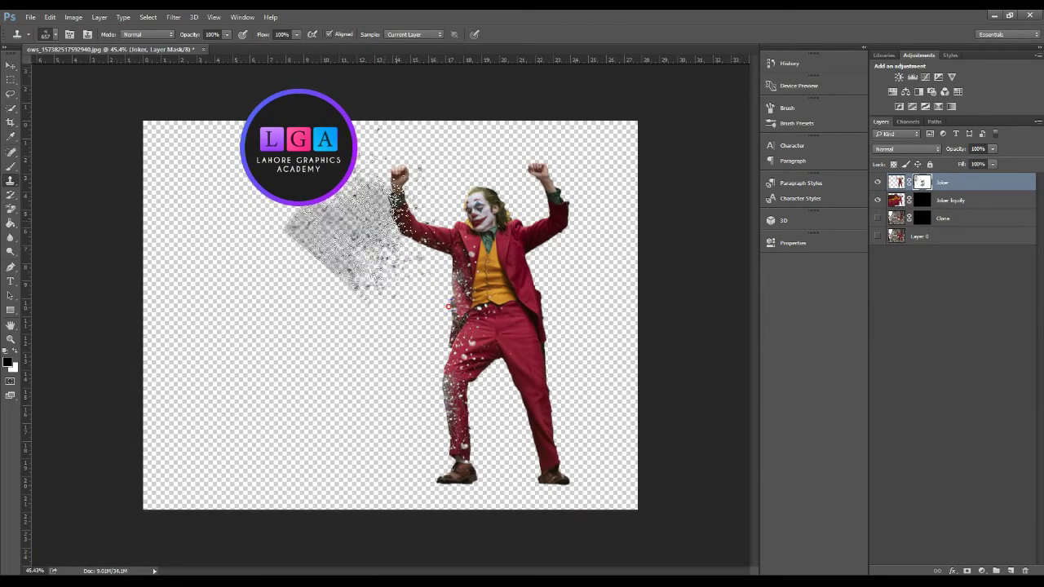
left_click_drag(382, 335, 397, 349)
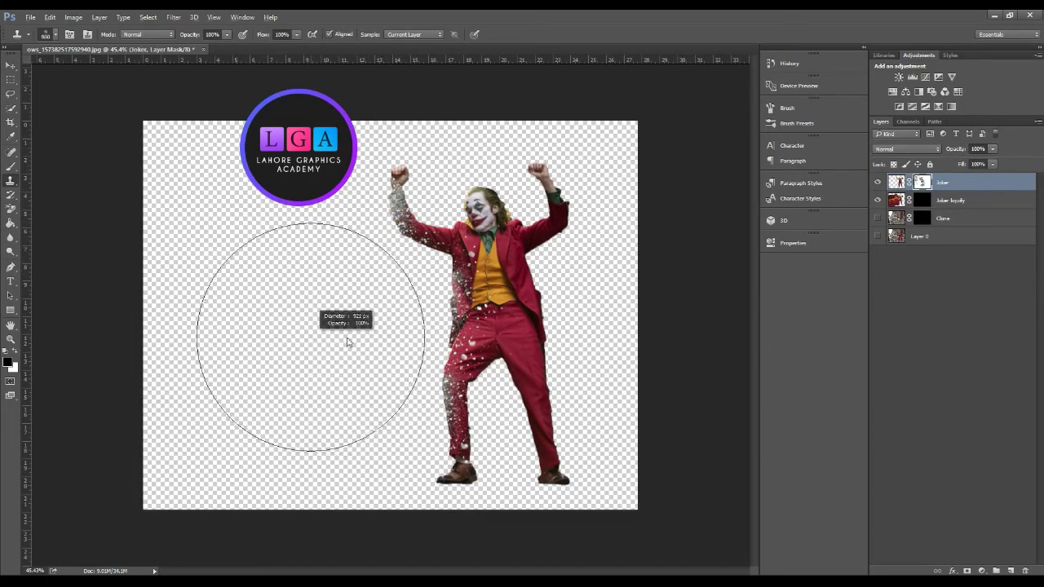
left_click(372, 342)
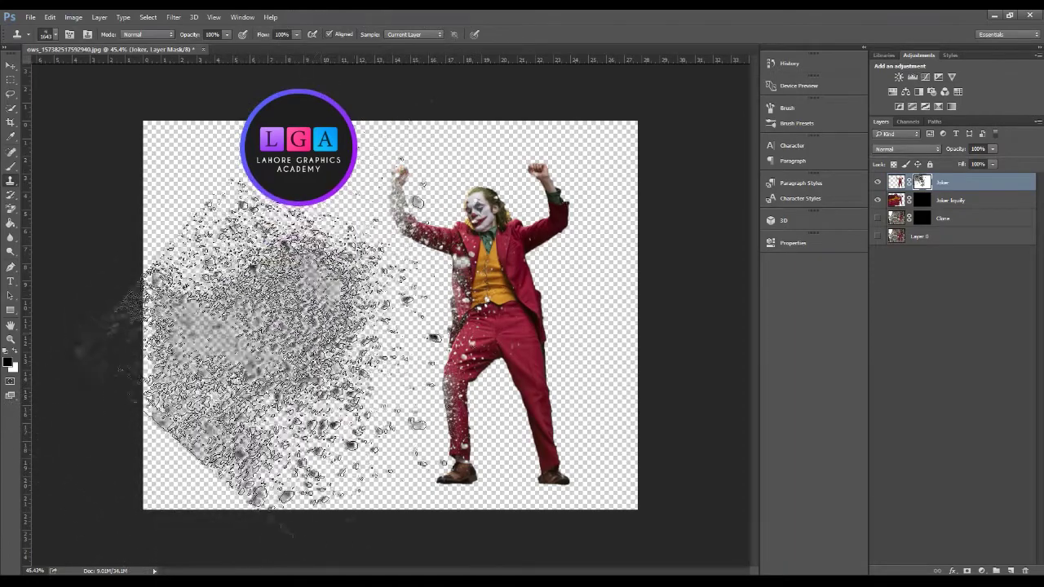
right_click(397, 280)
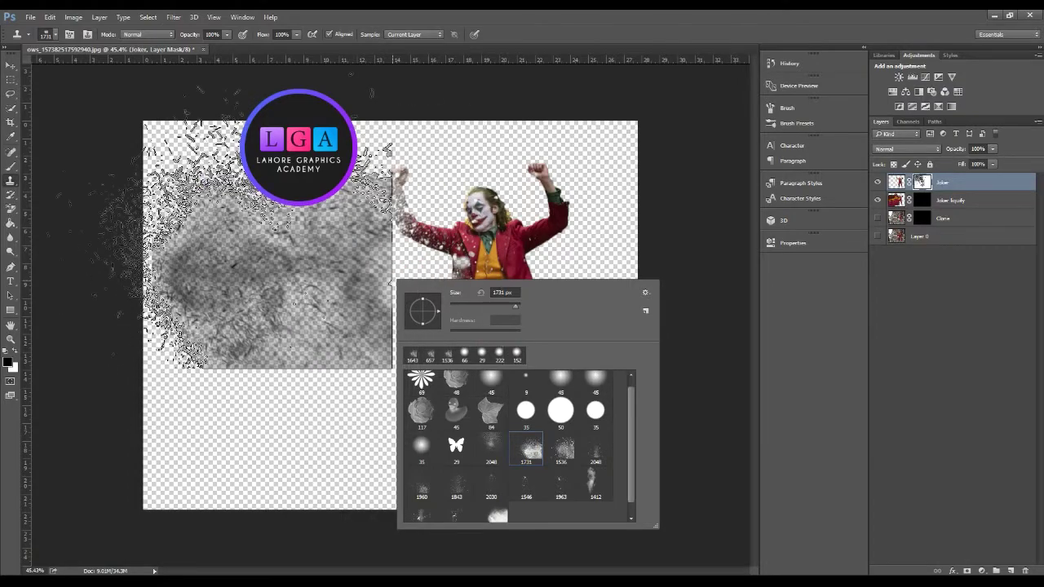
Step: Select the 1960 particle brush and resize it to about 913 px for the left side
key("Escape")
right_click(206, 239)
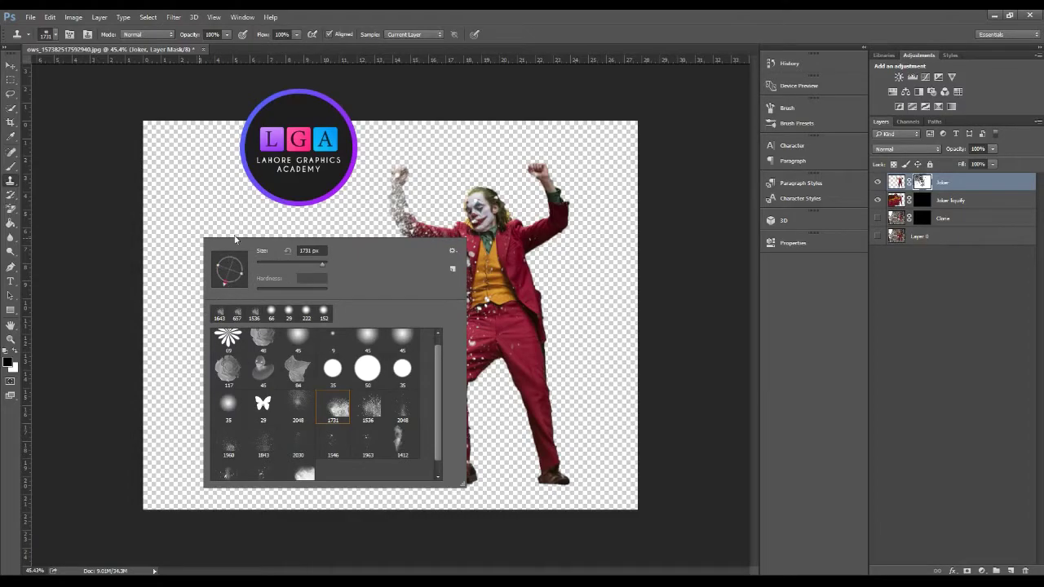
key("Escape")
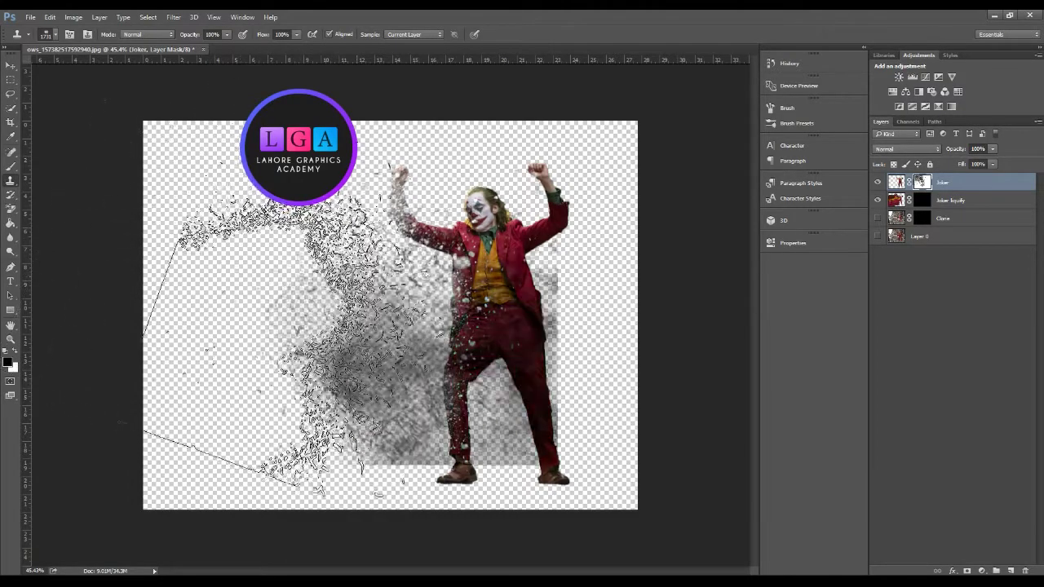
left_click_drag(372, 233, 326, 233)
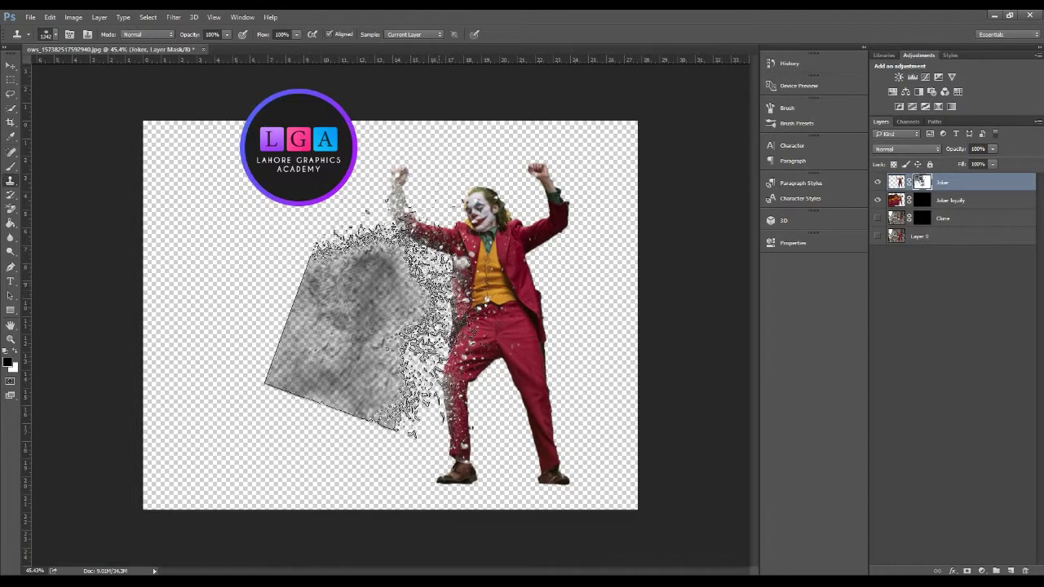
mouse_move(455, 289)
left_mouse_down()
mouse_move(445, 289)
mouse_move(502, 290)
left_mouse_up()
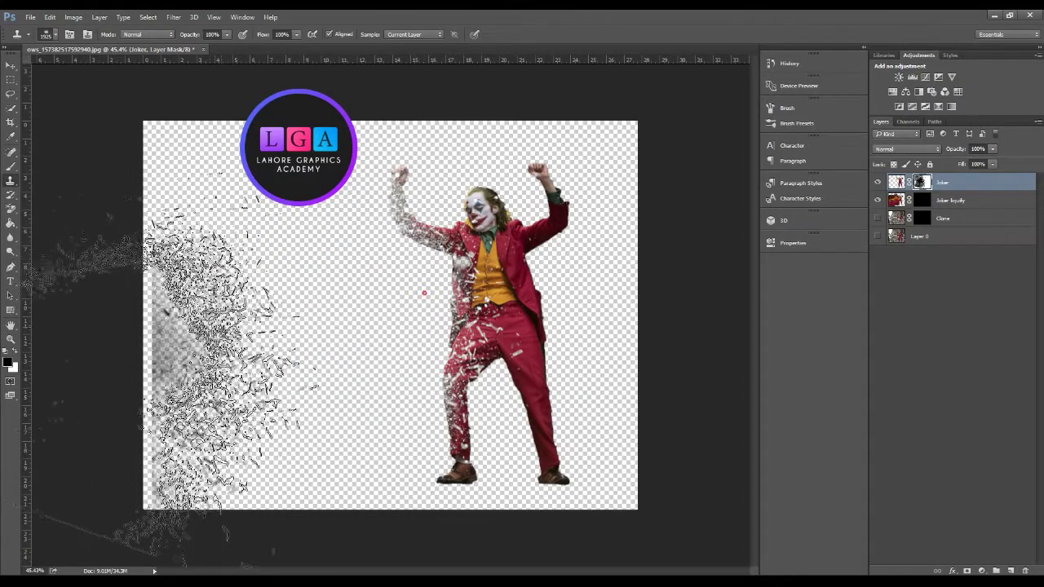
scroll(308, 321, "down", 1)
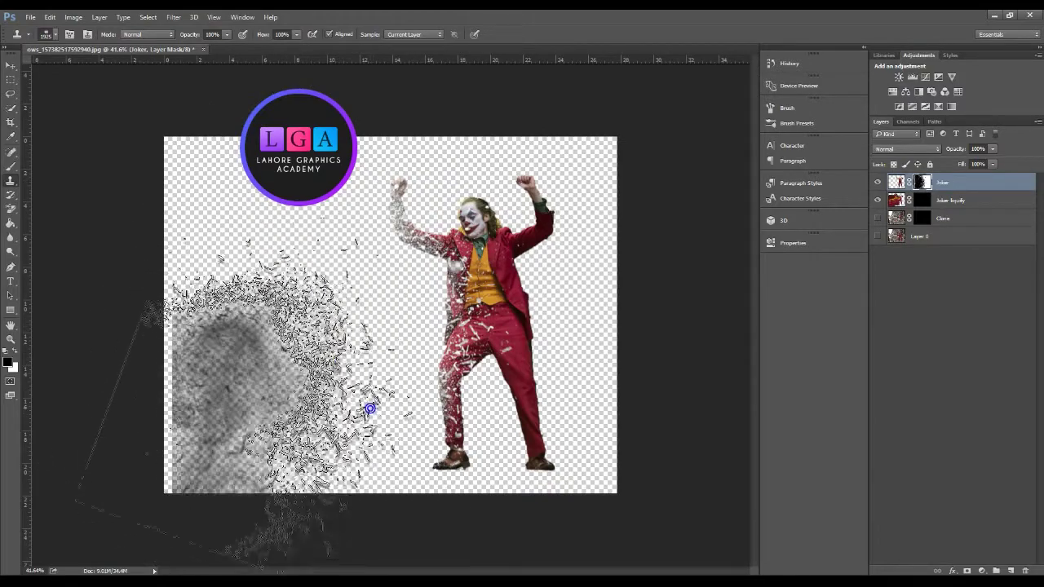
right_click(467, 276)
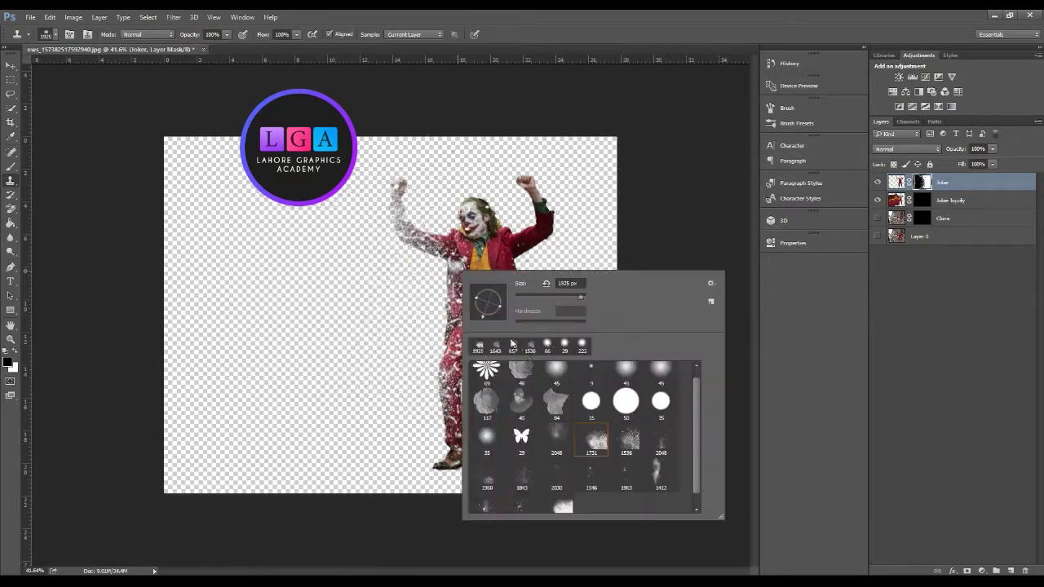
left_click(487, 479)
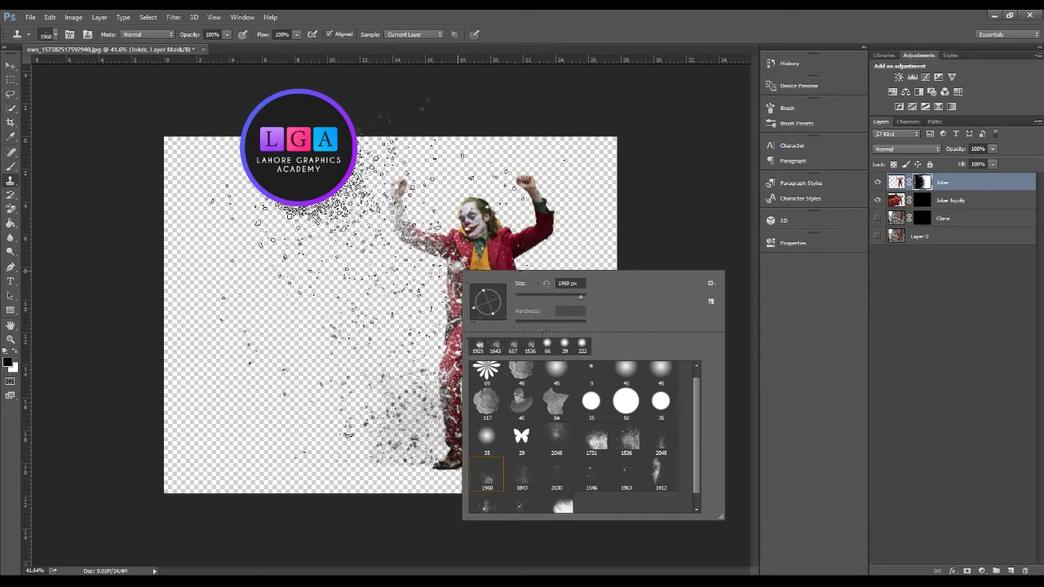
left_click_drag(408, 303, 275, 353)
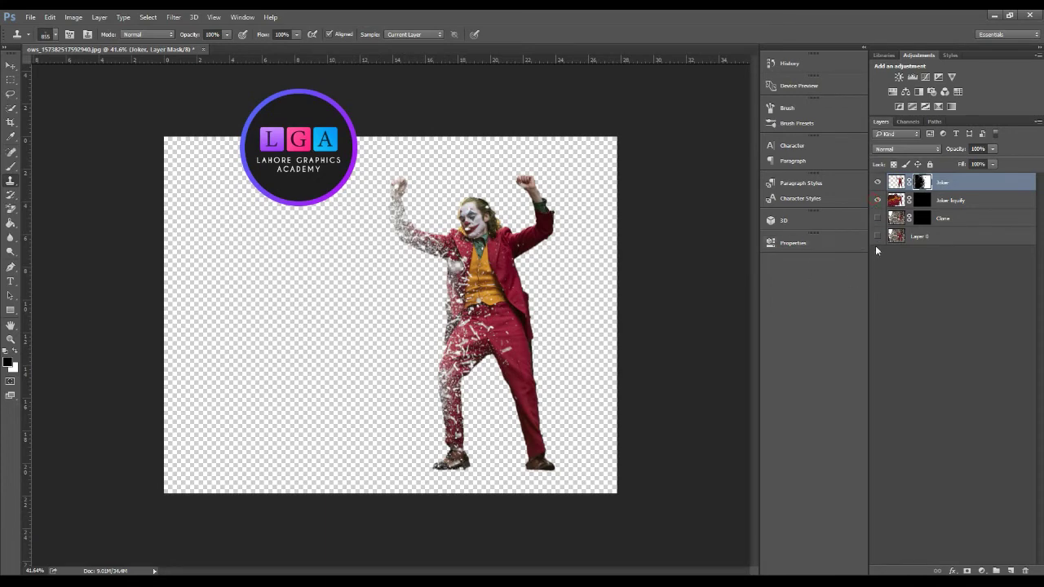
Step: Target the Joker liquify mask with the 1536 particle brush at 2242 px and swap the painting colour
left_click(898, 204)
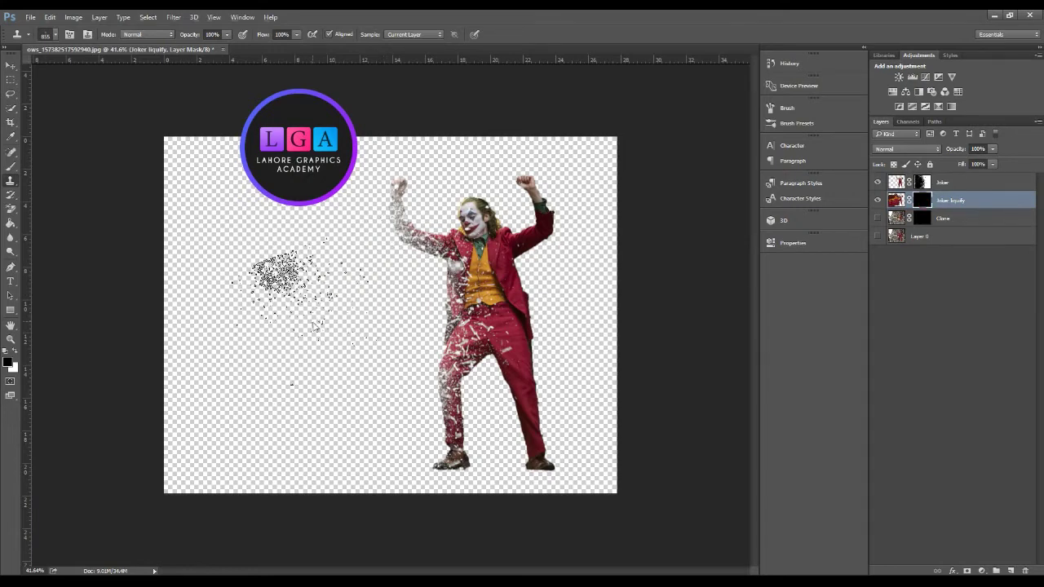
right_click(361, 382)
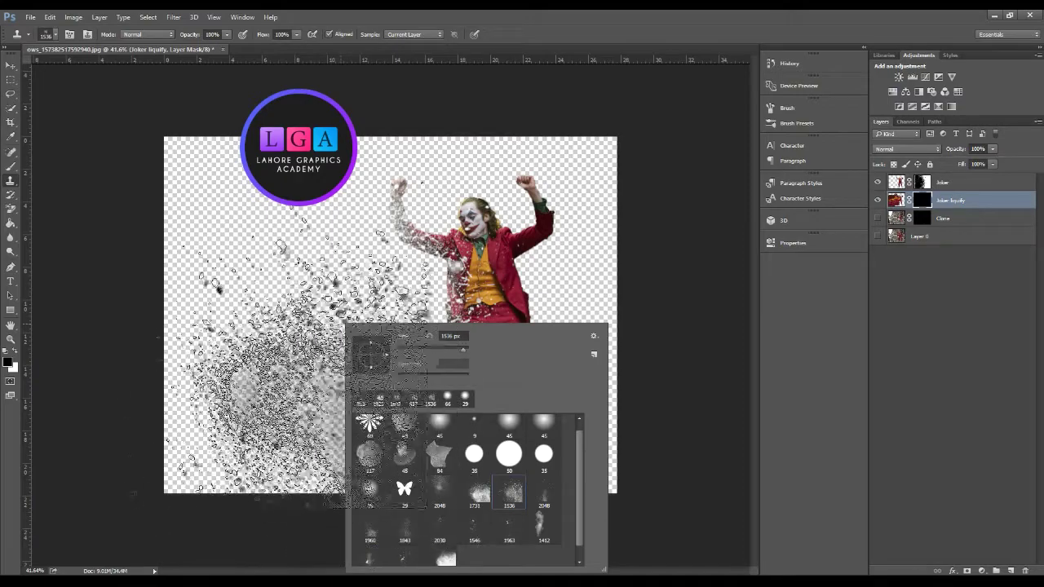
right_click(288, 242)
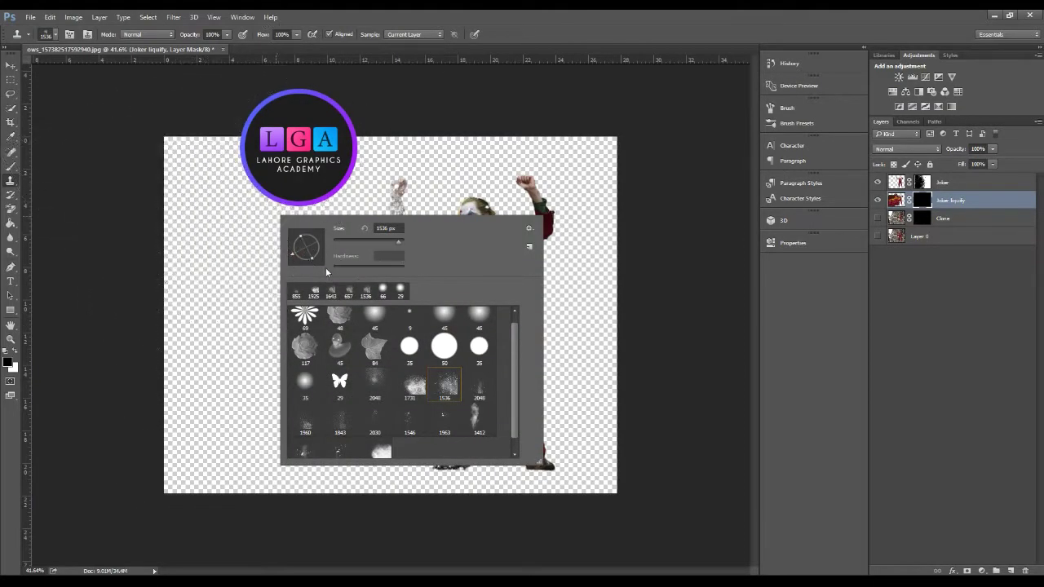
key("Return")
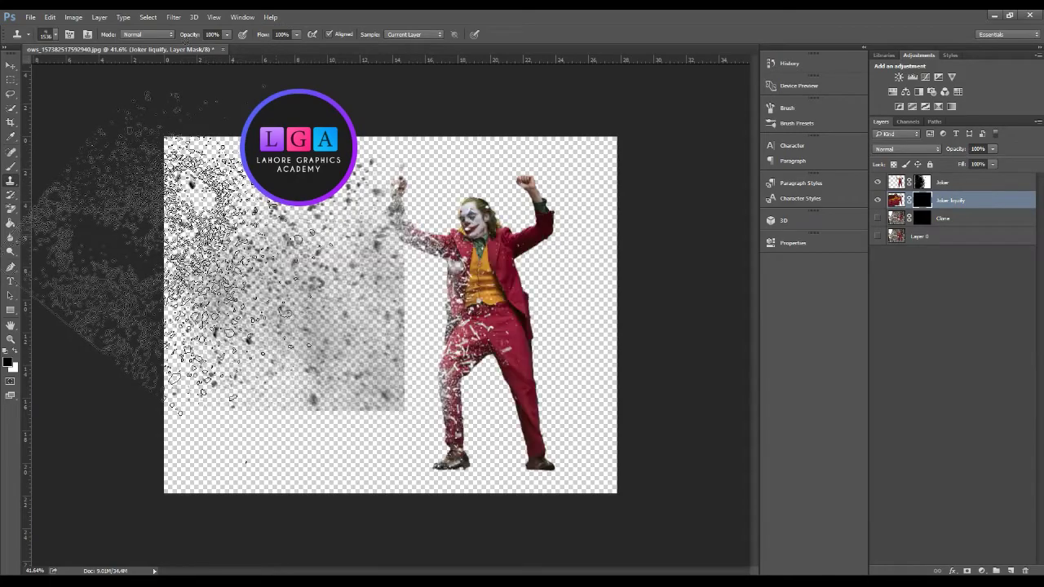
left_click_drag(364, 322, 365, 326)
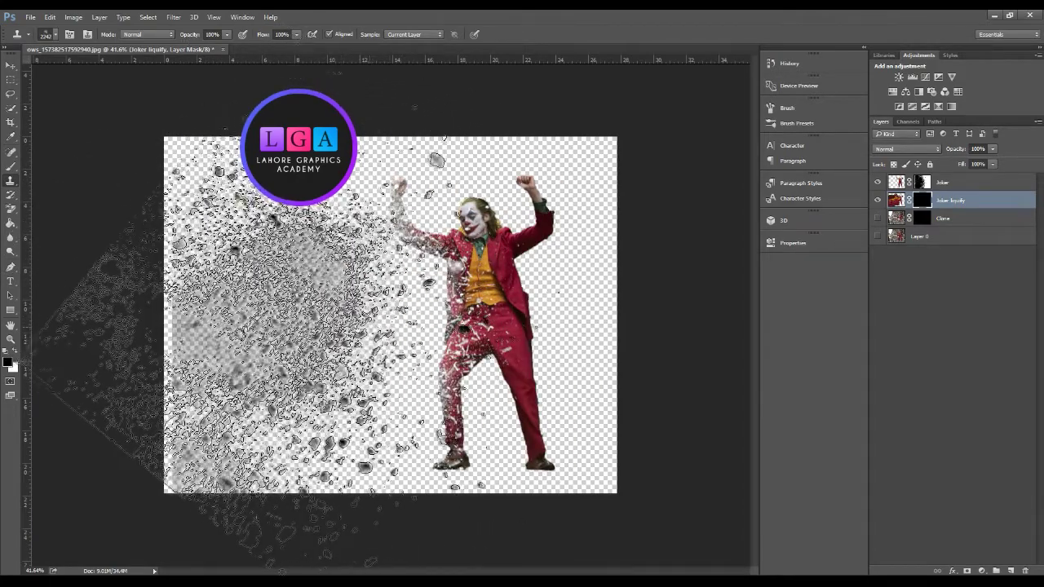
right_click(420, 349)
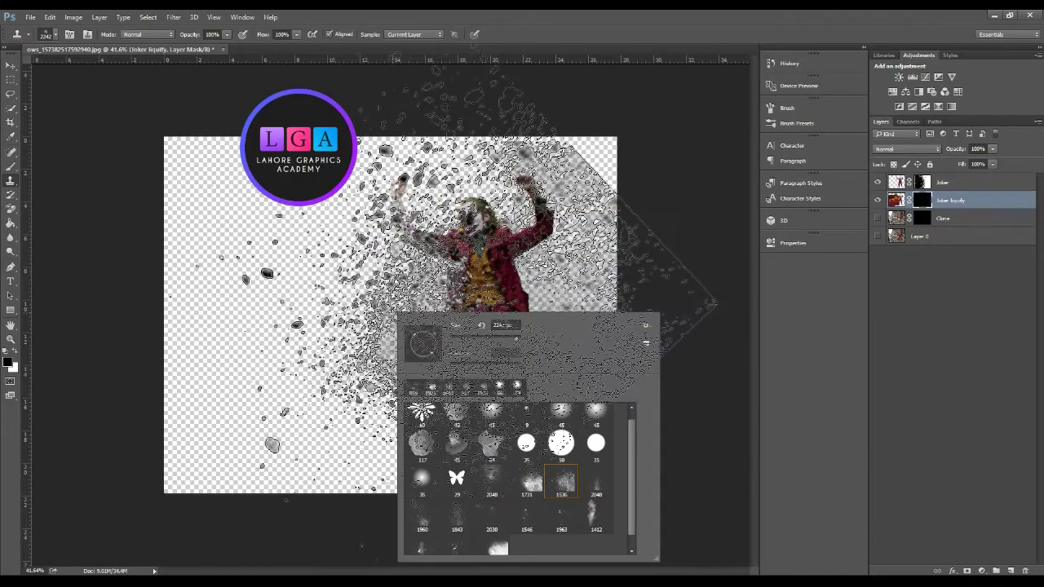
key("Escape")
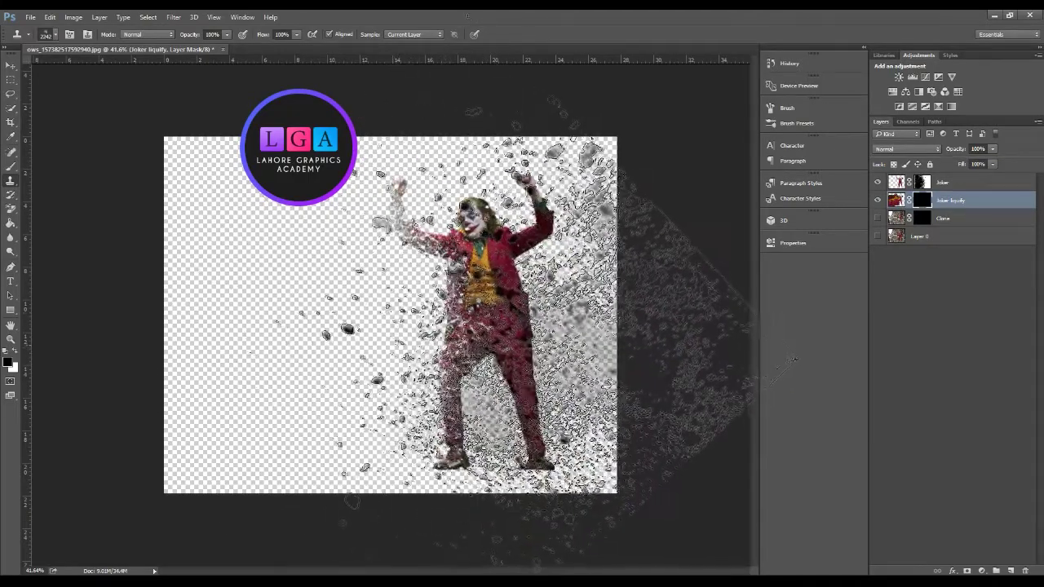
left_click(10, 364)
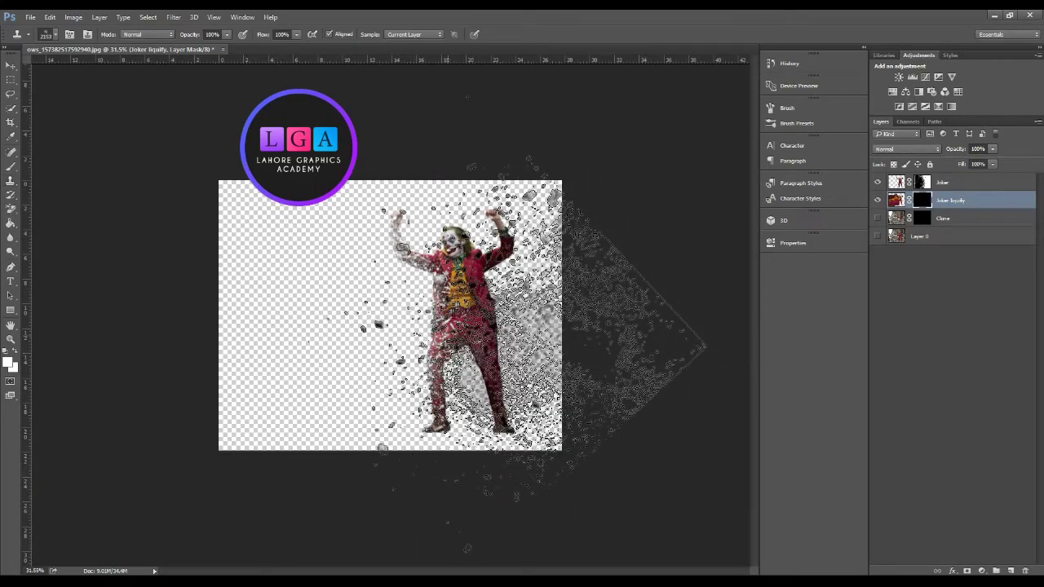
Step: Return to the Brush tool and adjust the particle brush size on the Joker liquify mask
key("c")
key("b")
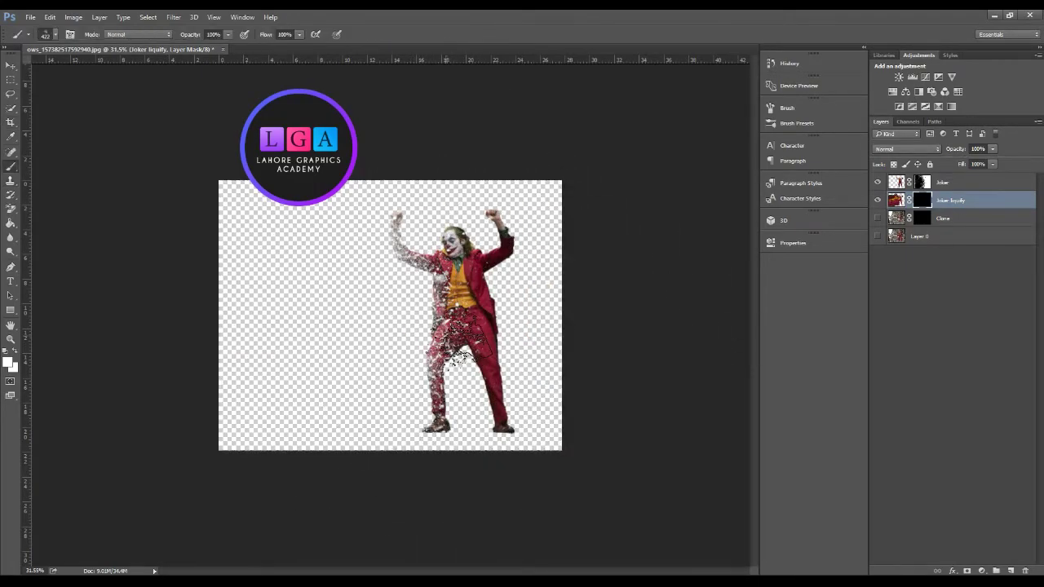
mouse_move(449, 335)
left_mouse_down()
mouse_move(457, 348)
mouse_move(441, 284)
left_mouse_up()
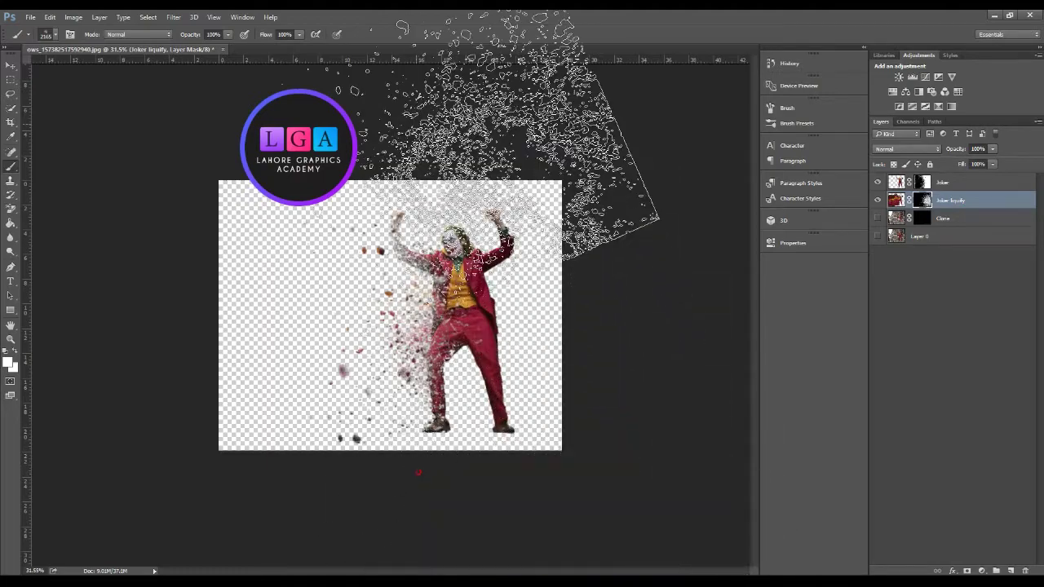
scroll(405, 165, "down", 1)
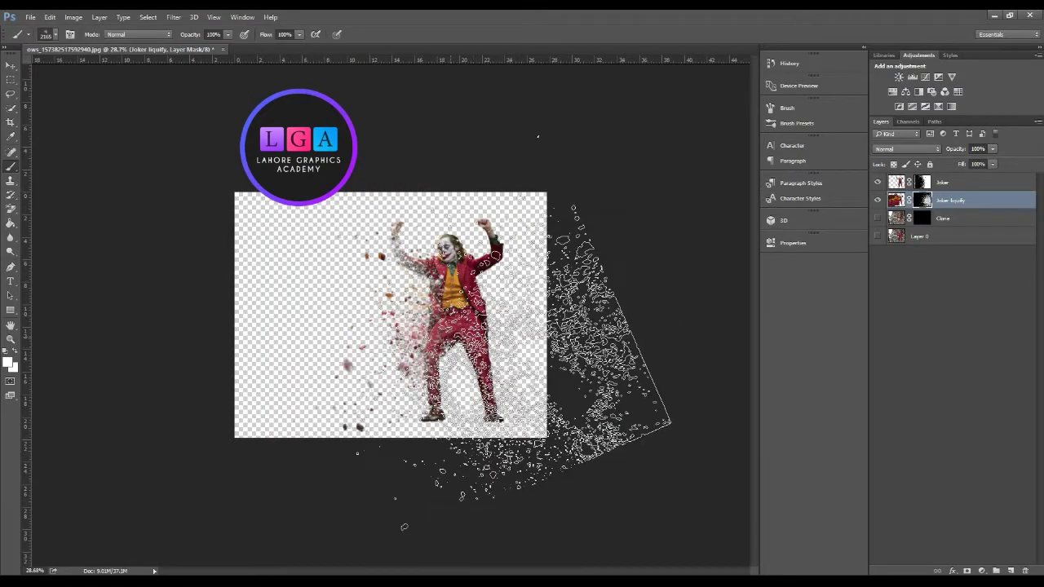
key("bracketright")
key("bracketright")
key("bracketright")
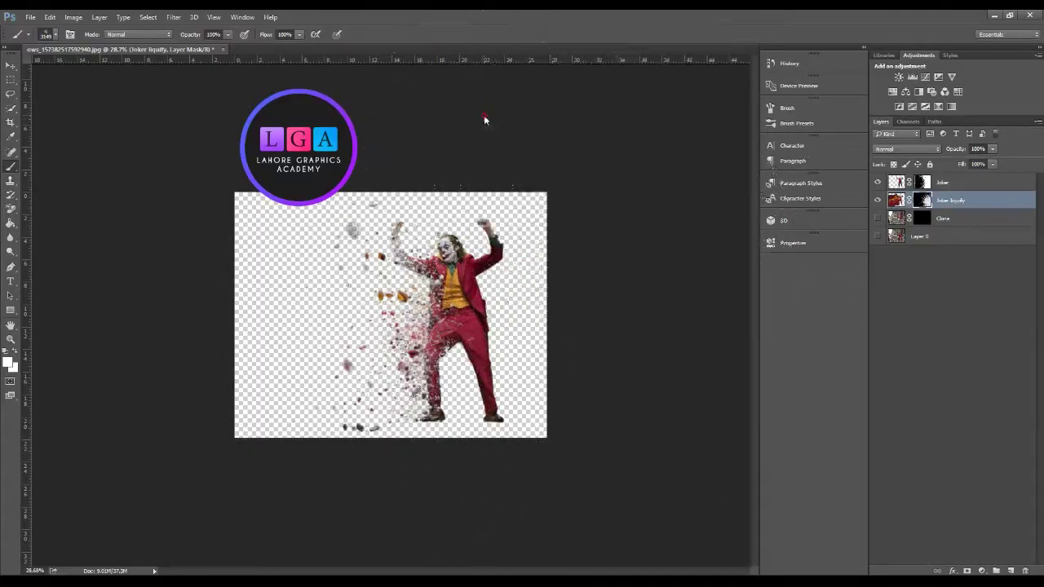
key("bracketleft")
key("bracketleft")
key("bracketleft")
left_click_drag(440, 308, 448, 288)
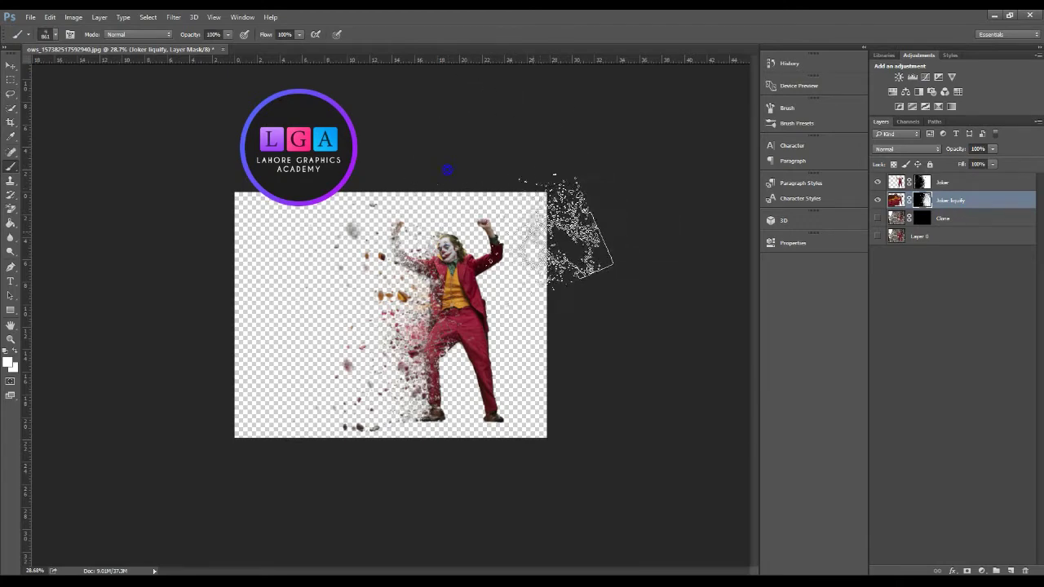
Step: Stamp enlarged particle strokes revealing red fragments off the Joker's left and lower-left side
right_click(497, 281)
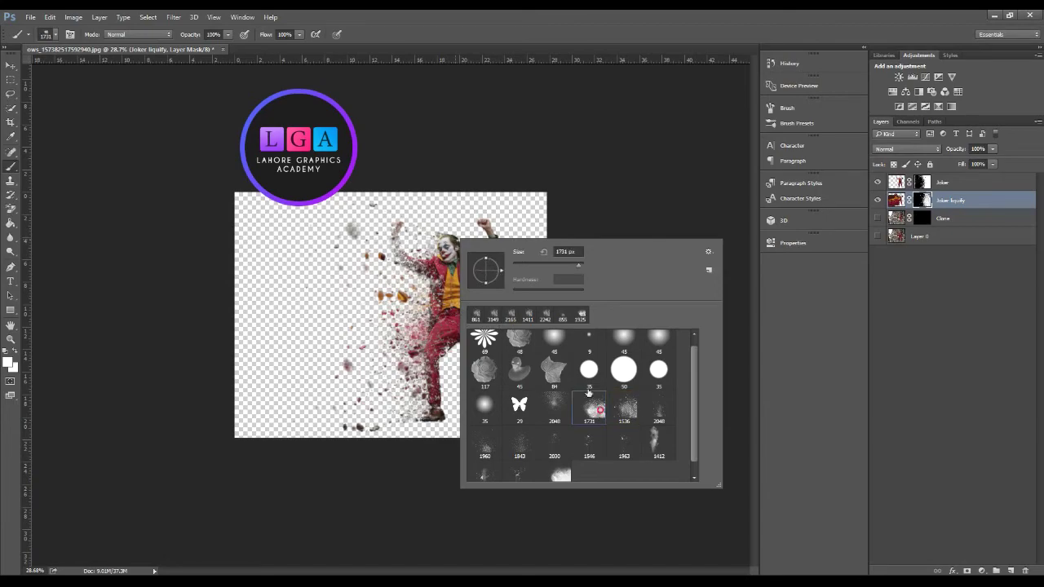
key("Return")
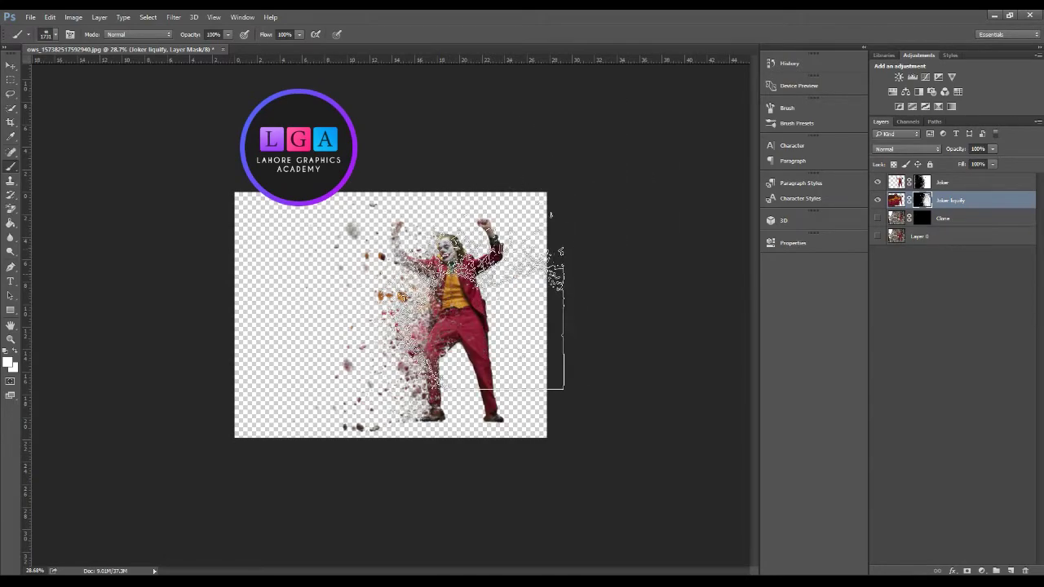
left_click_drag(397, 294, 535, 313)
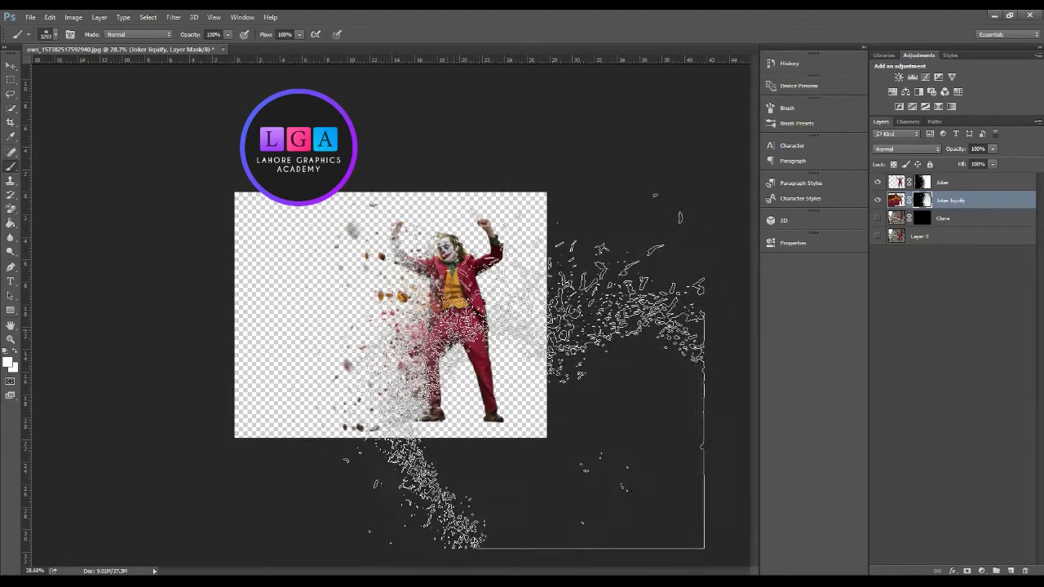
left_click(506, 371)
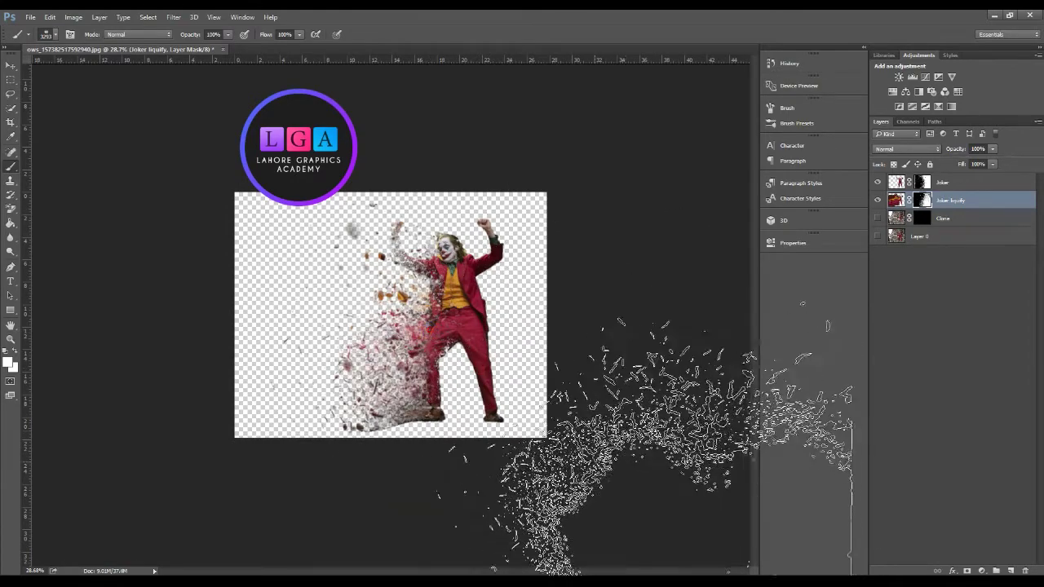
left_click(597, 429)
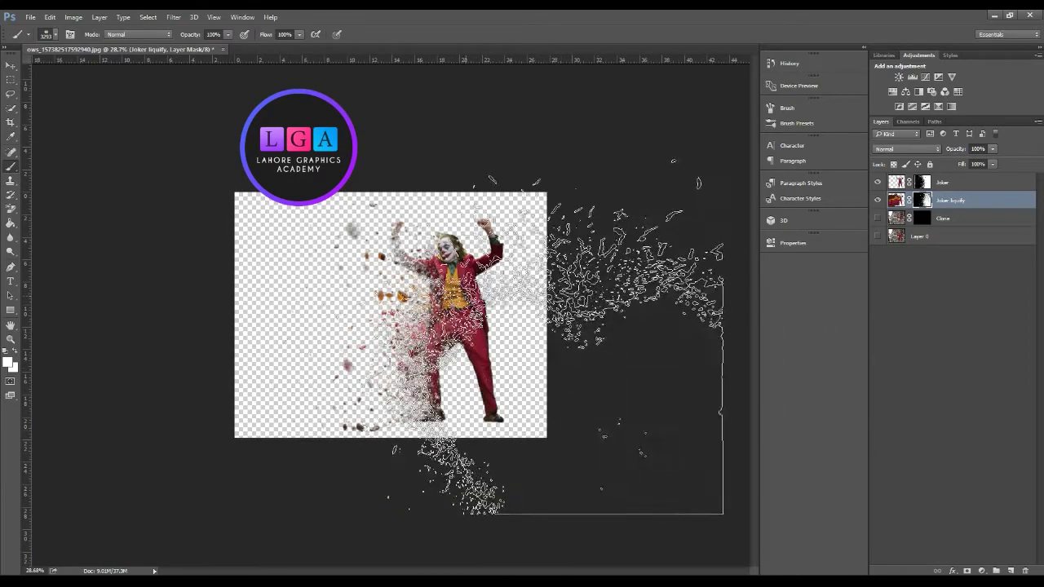
Step: Resize the particle brush to about 3250 px and zoom out to view the whole figure
right_click(471, 267)
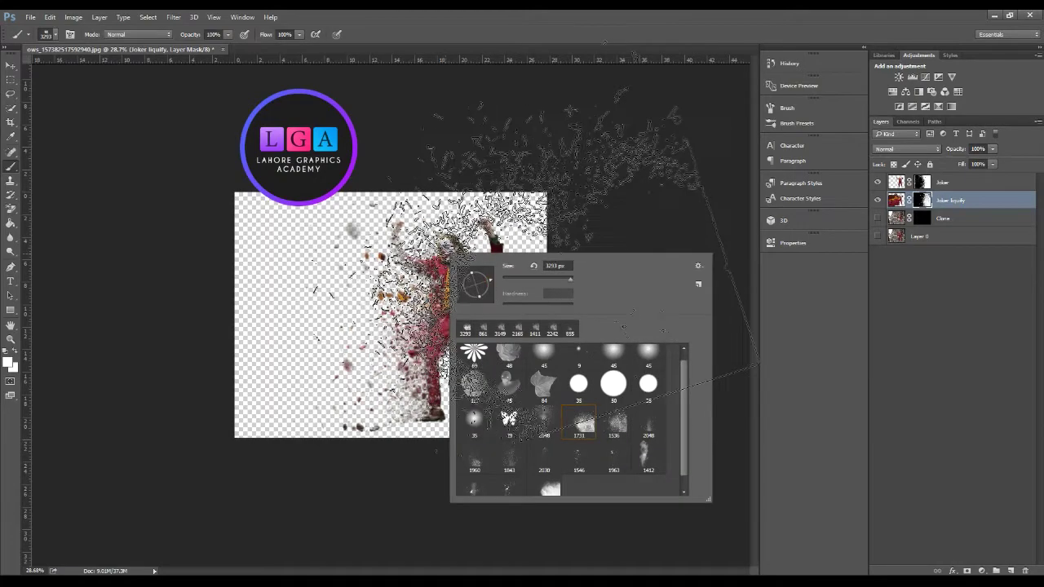
key("Return")
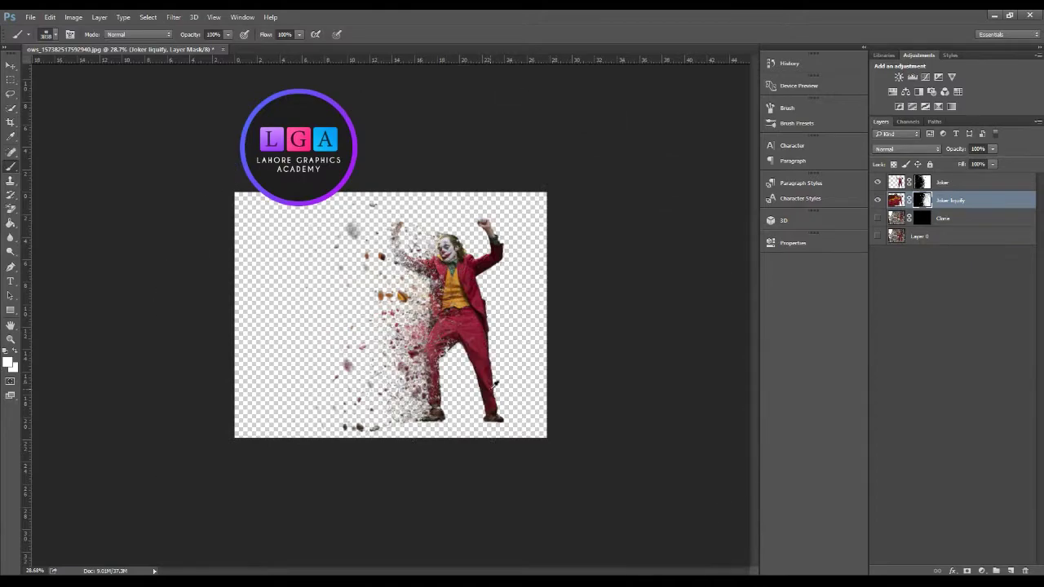
key("]")
key("]")
mouse_move(516, 336)
left_mouse_down()
mouse_move(529, 320)
mouse_move(506, 319)
left_mouse_up()
left_click_drag(393, 317, 473, 291)
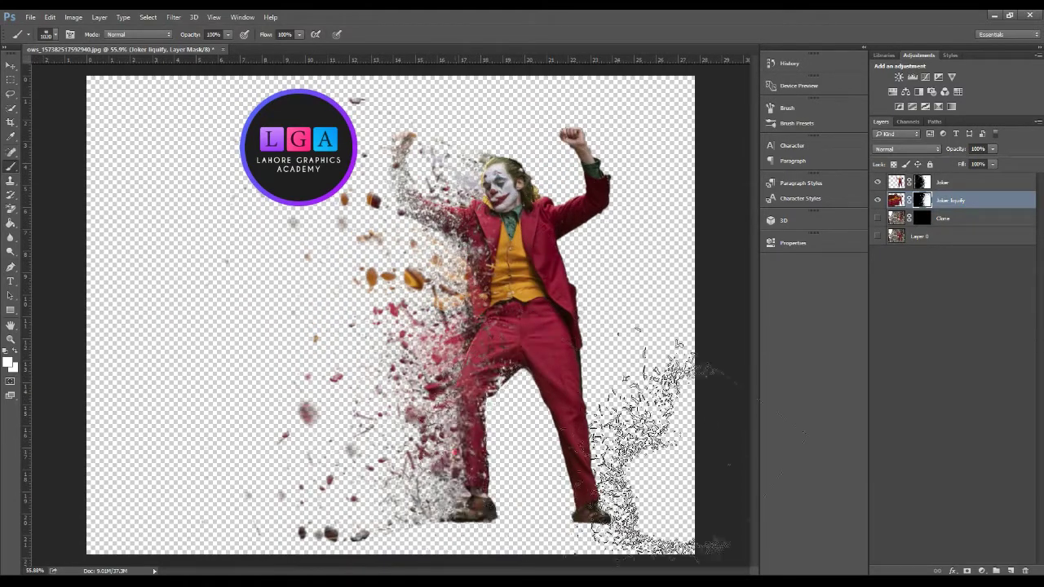
left_click_drag(677, 375, 579, 369)
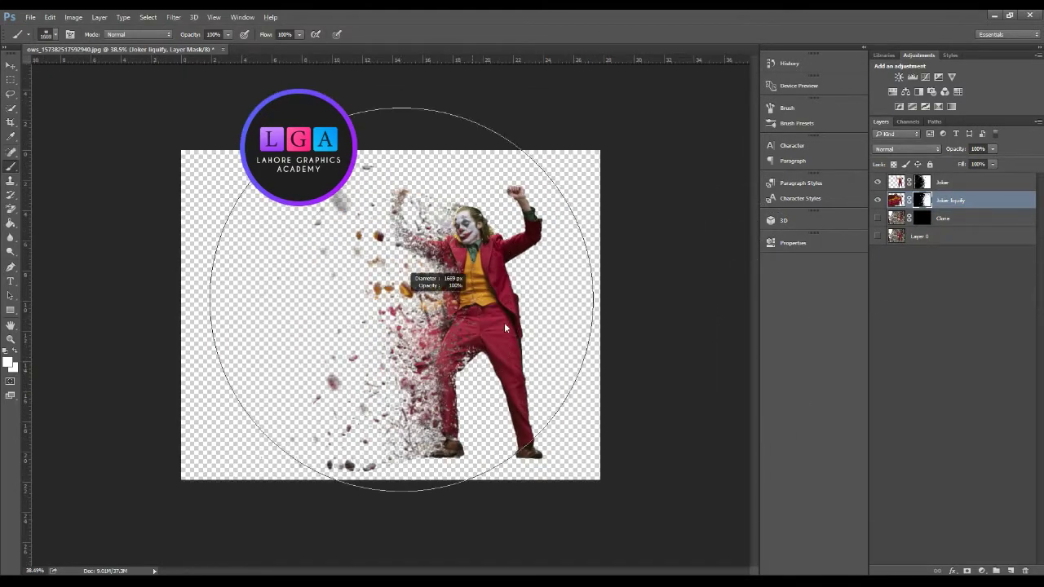
mouse_move(473, 286)
left_mouse_down()
mouse_move(386, 334)
mouse_move(466, 347)
left_mouse_up()
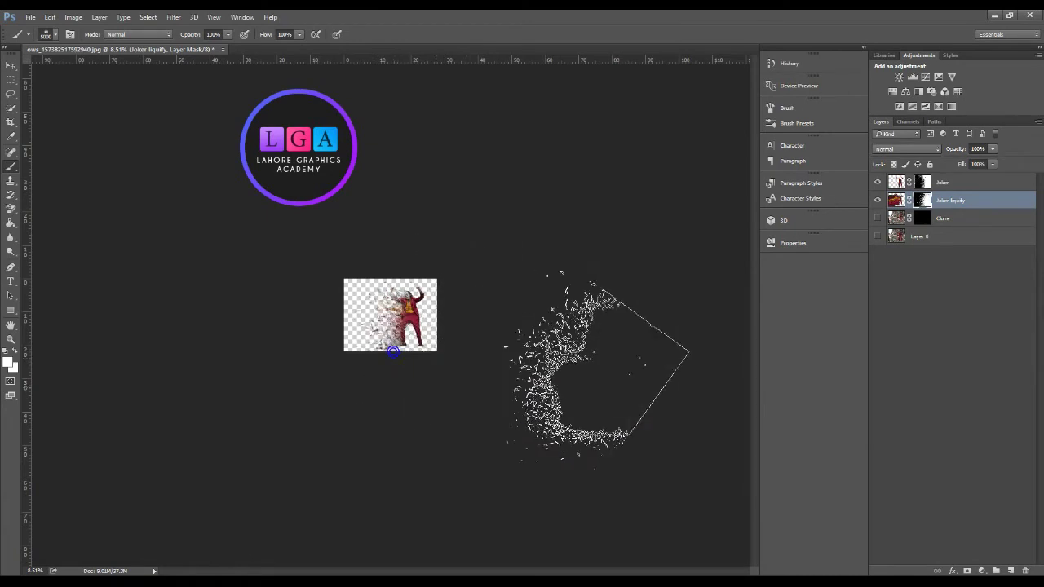
scroll(543, 383, "up", 3)
scroll(550, 383, "up", 2)
scroll(550, 383, "up", 1)
scroll(550, 384, "up", 1)
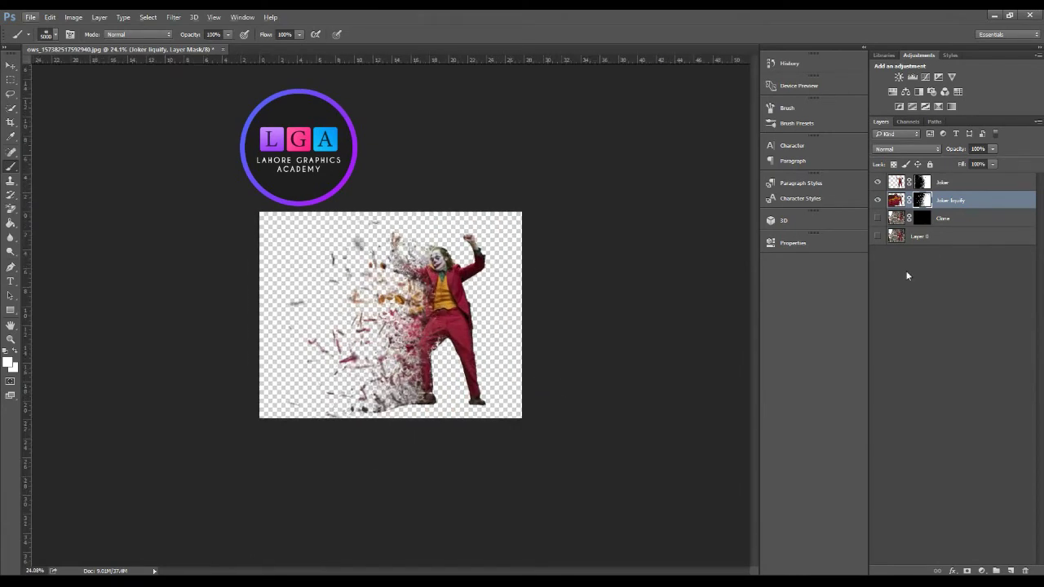
Step: Show the Clone layer and invert its mask to reveal the full stairs behind the Joker
left_click(877, 217)
left_click(919, 222)
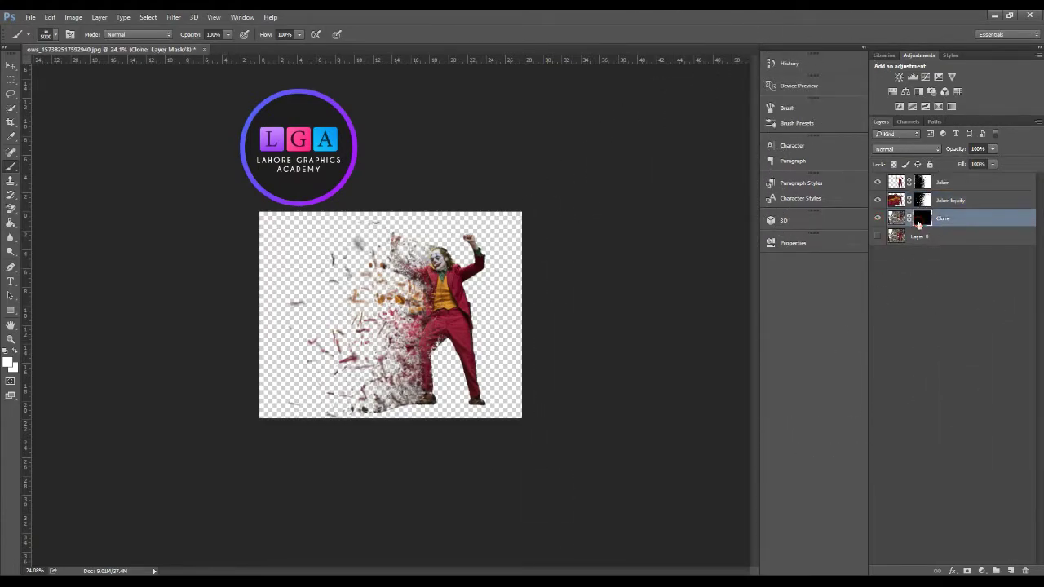
key("ctrl+i")
scroll(645, 352, "up", 3)
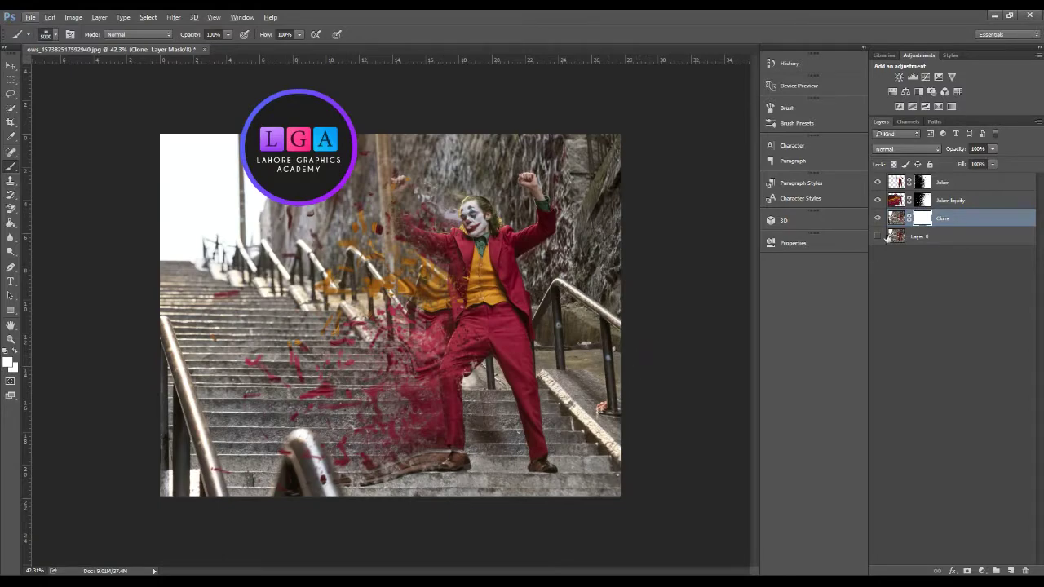
scroll(459, 491, "up", 2)
scroll(465, 522, "up", 2)
scroll(473, 549, "up", 2)
left_click_drag(506, 518, 488, 412)
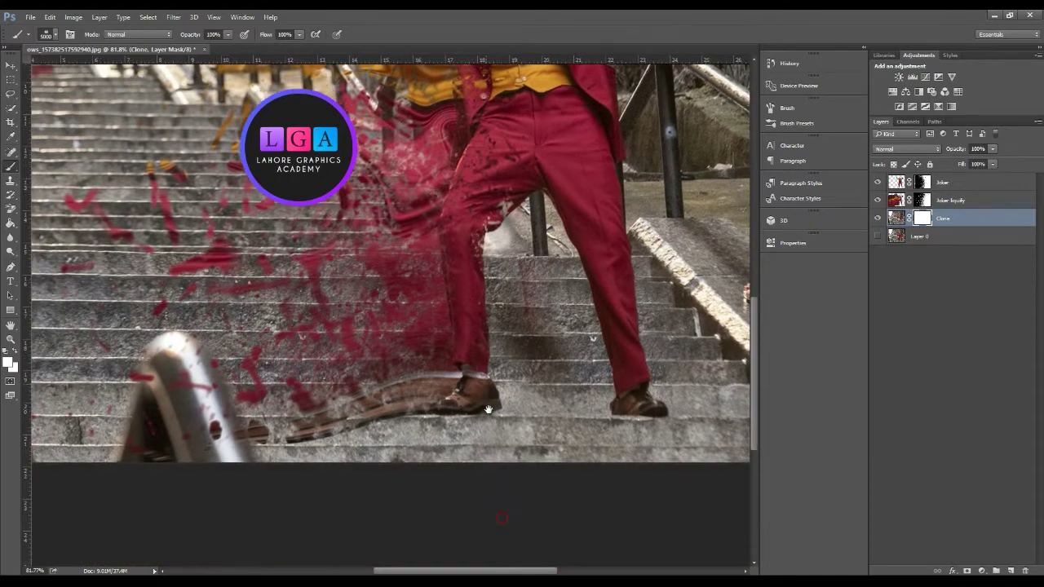
scroll(463, 421, "down", 1)
scroll(463, 420, "down", 1)
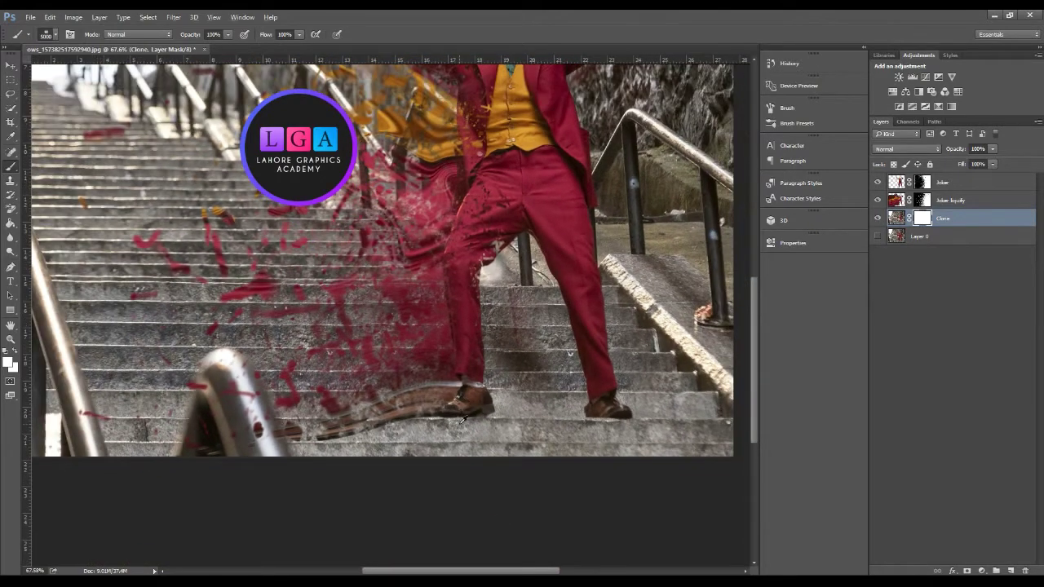
Step: Compare with the stairs on and off, hide the Clone layer, and add a new empty layer
left_click(878, 218)
left_click(877, 219)
left_click(877, 219)
scroll(506, 392, "down", 2)
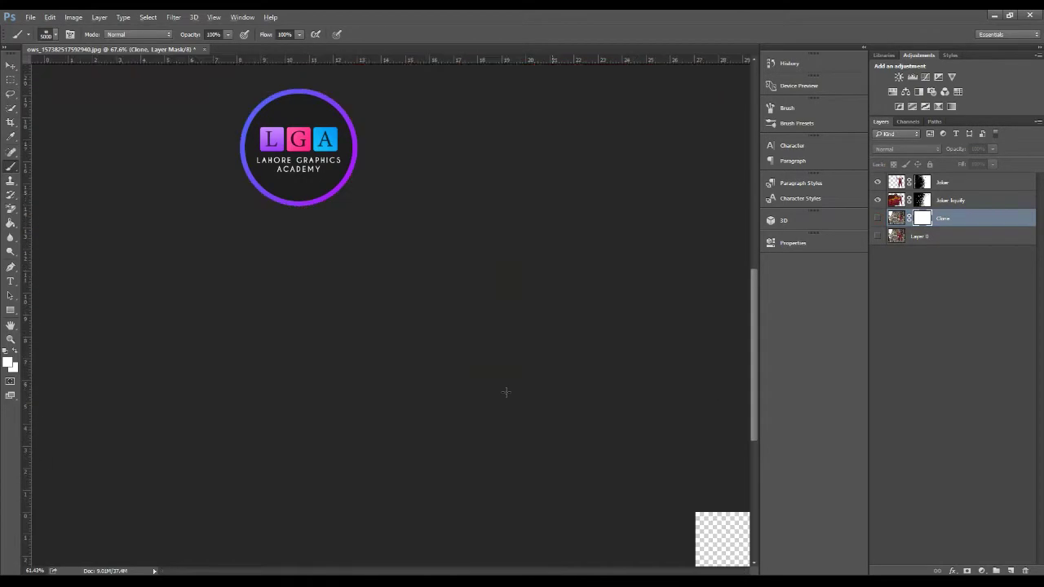
left_click(1010, 571)
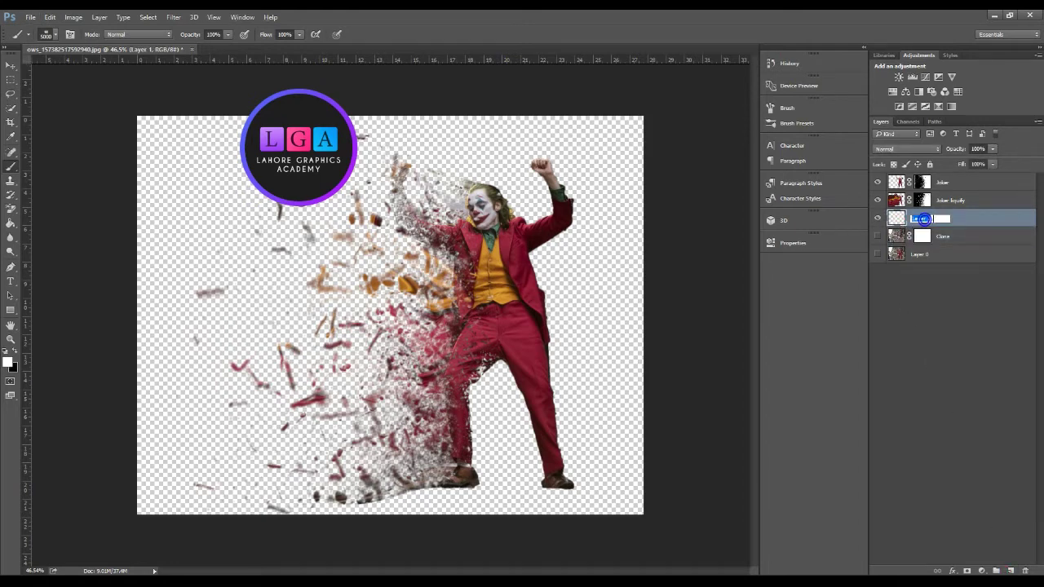
type("BG")
Step: Name the new layer BG, hide both Joker layers, fill BG white, and add a Gradient Overlay
left_click(936, 320)
left_click(900, 221)
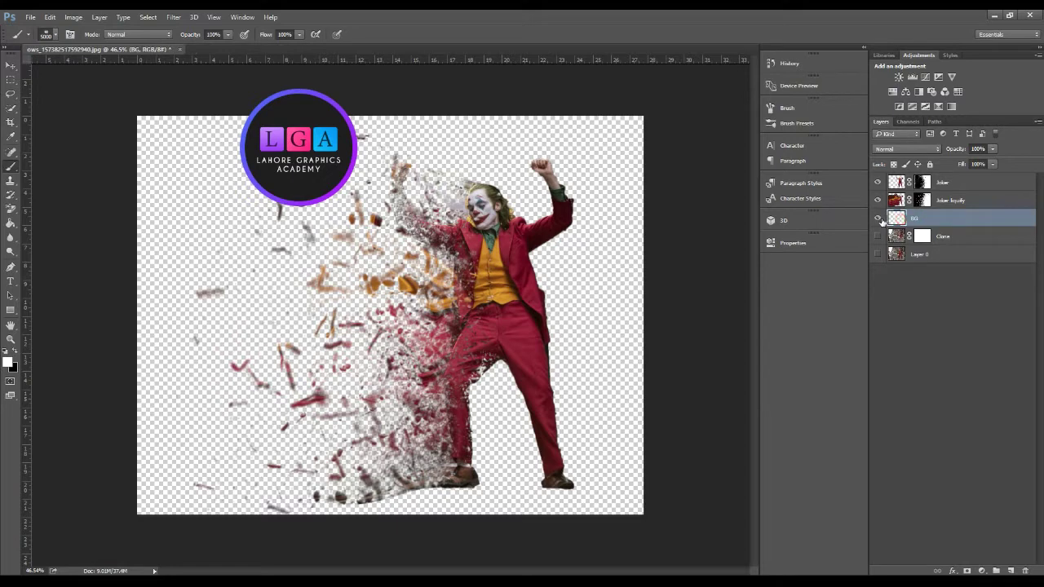
left_click(878, 218, "alt")
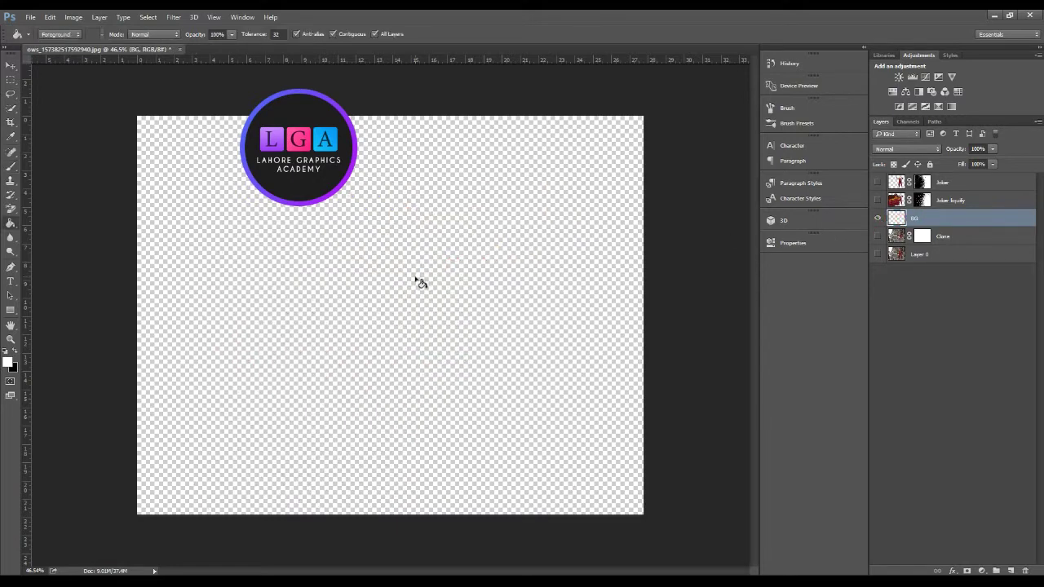
left_click(418, 281)
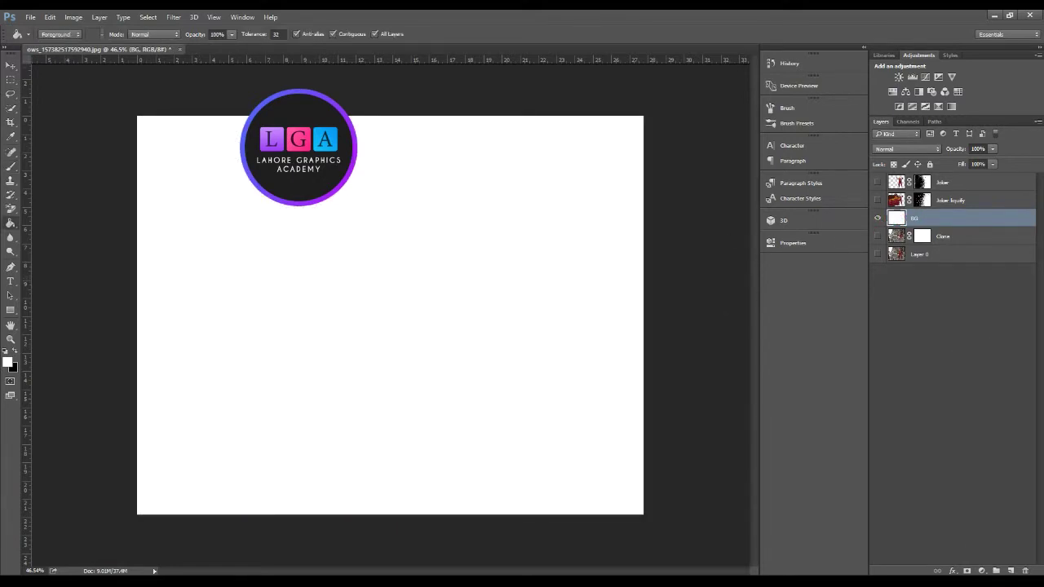
left_click(953, 571)
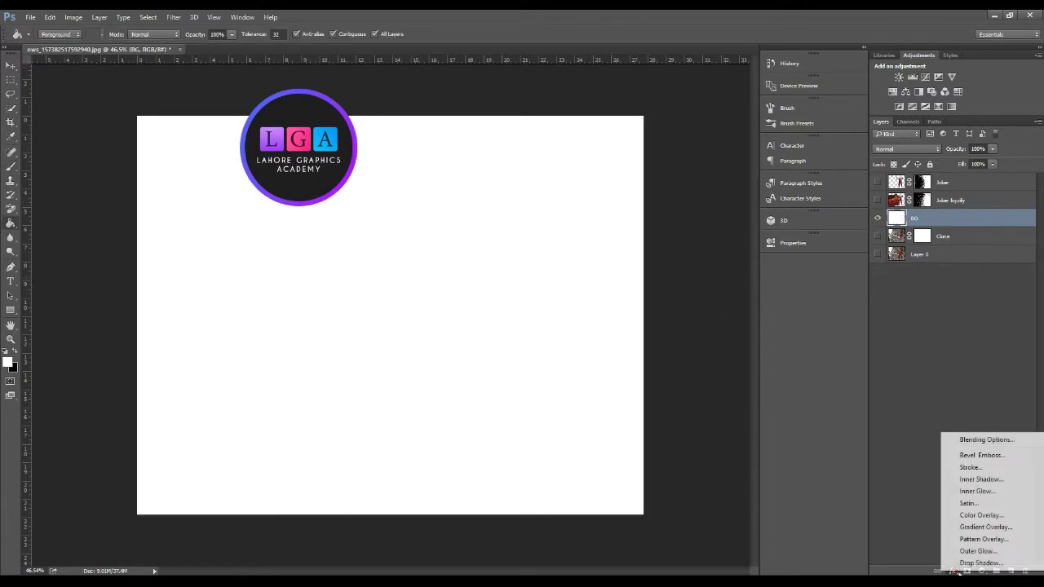
left_click(984, 528)
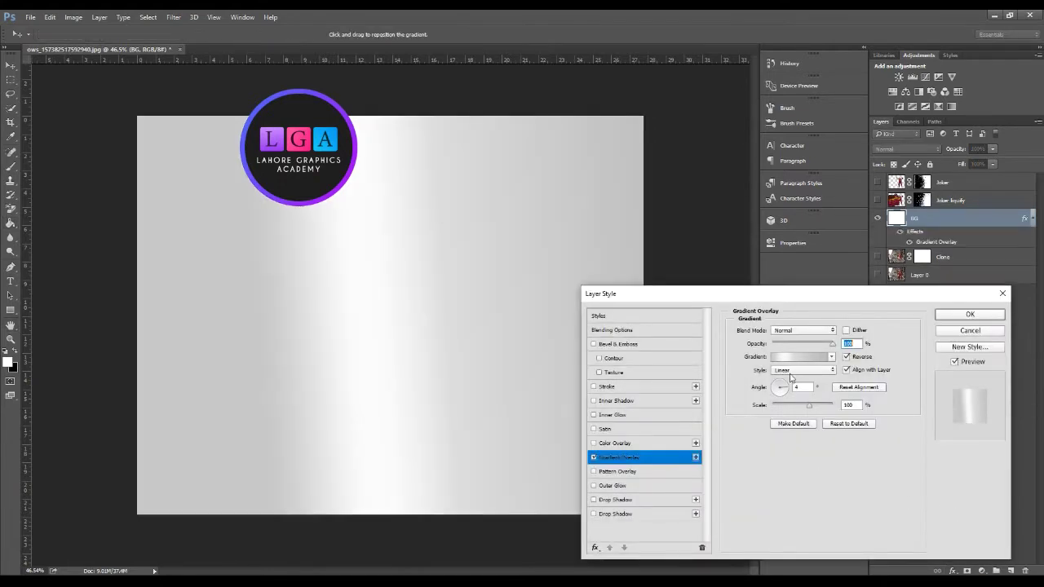
Step: Set the Gradient Overlay to radial foreground-to-background with a d1d1d1 stop, Reverse off, 150% scale
left_click(789, 387)
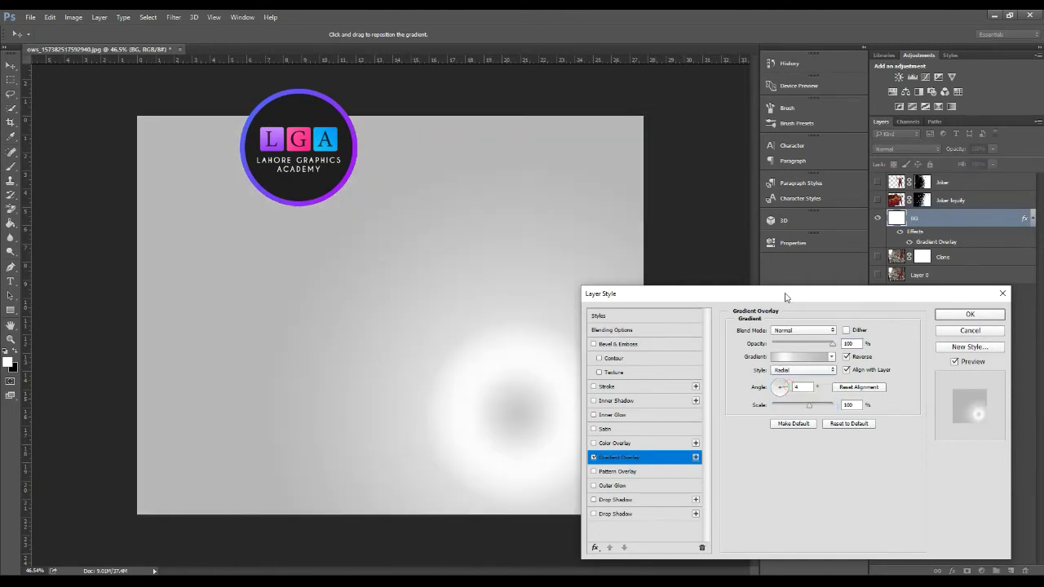
left_click_drag(785, 301, 890, 260)
left_click(896, 321)
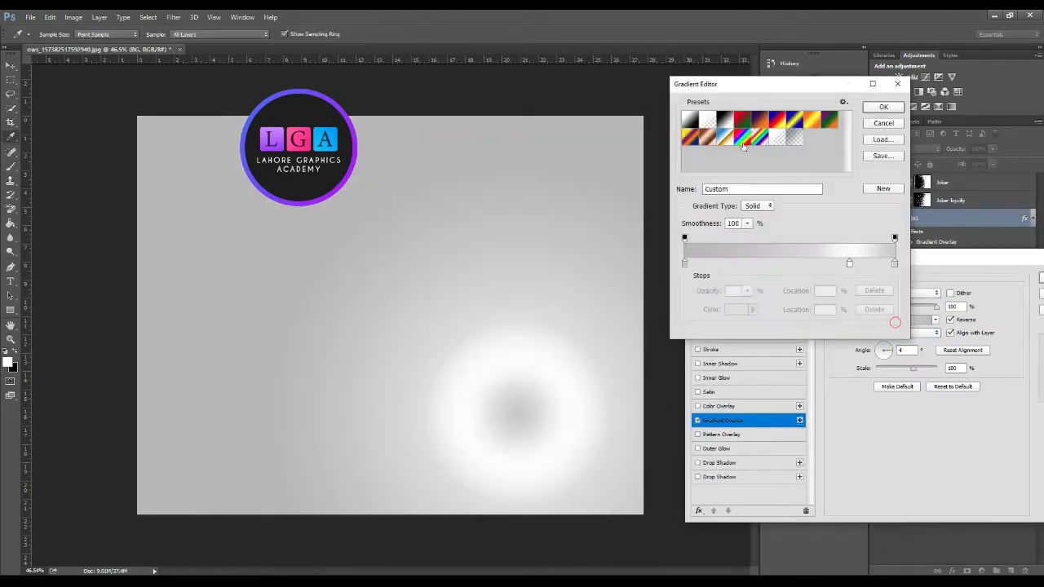
left_click(699, 121)
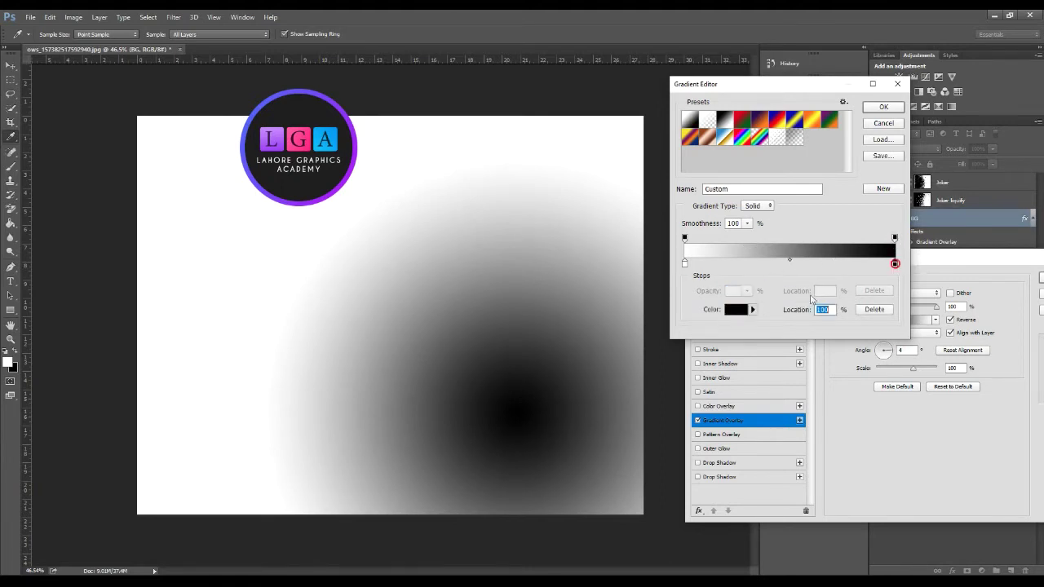
left_click(734, 311)
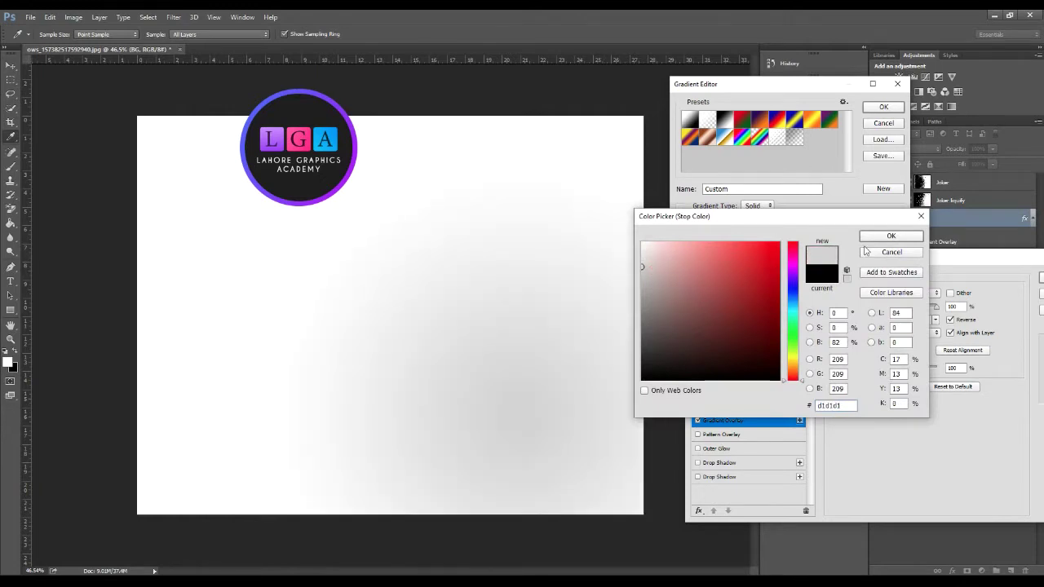
left_click(888, 237)
left_click(883, 107)
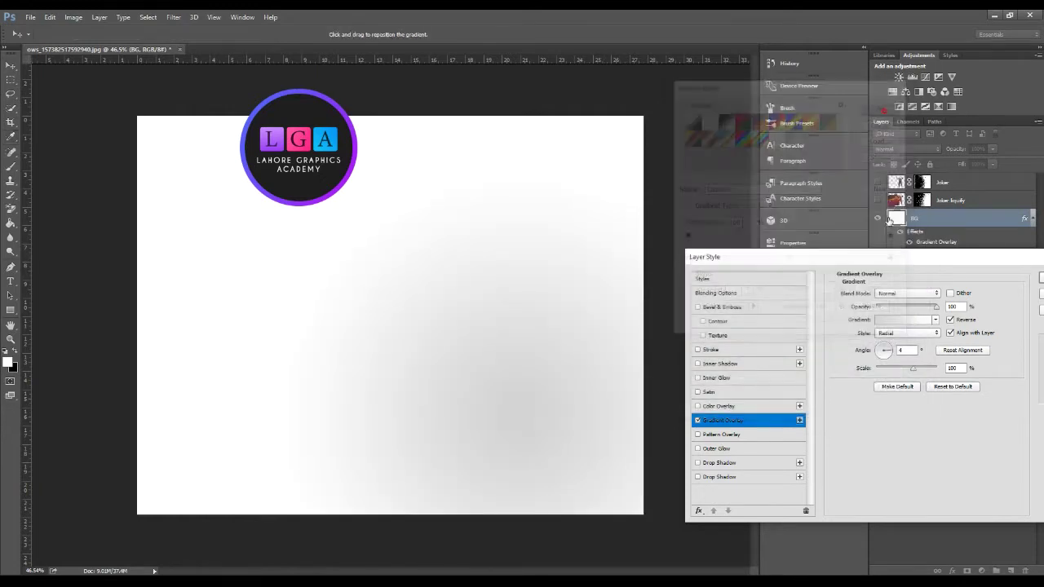
left_click(950, 319)
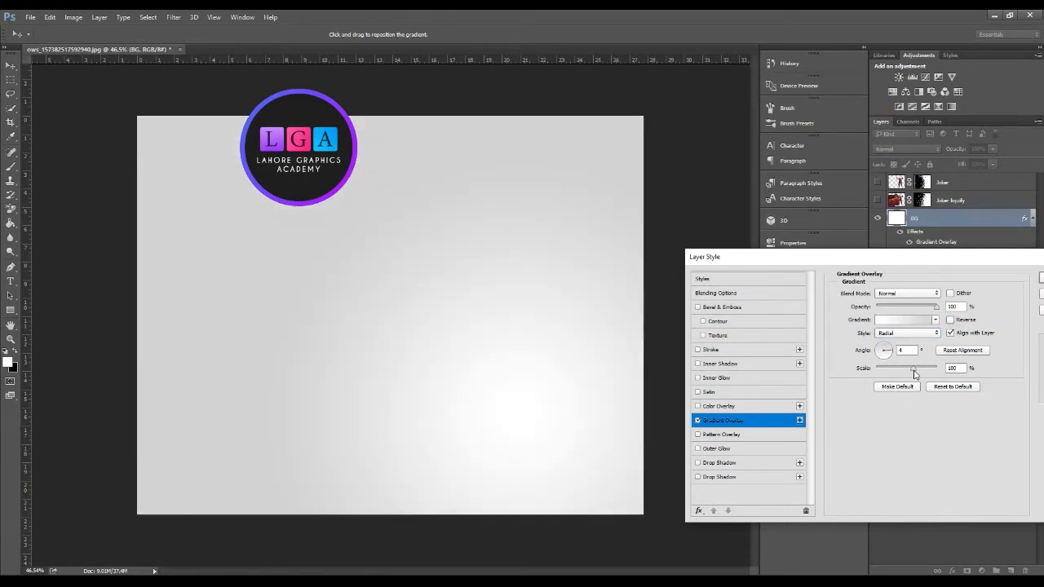
left_click_drag(913, 372, 981, 373)
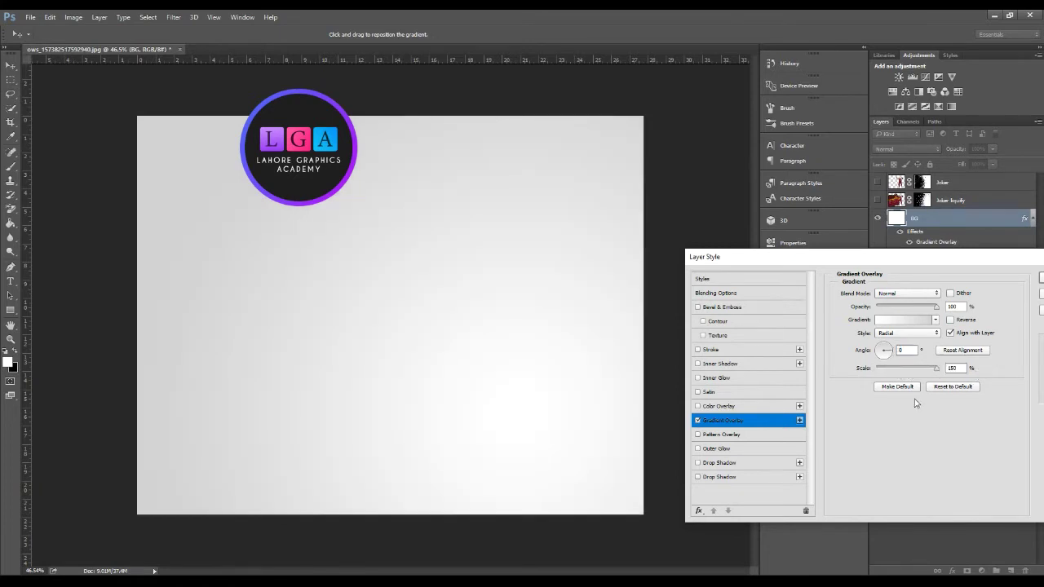
key("Return")
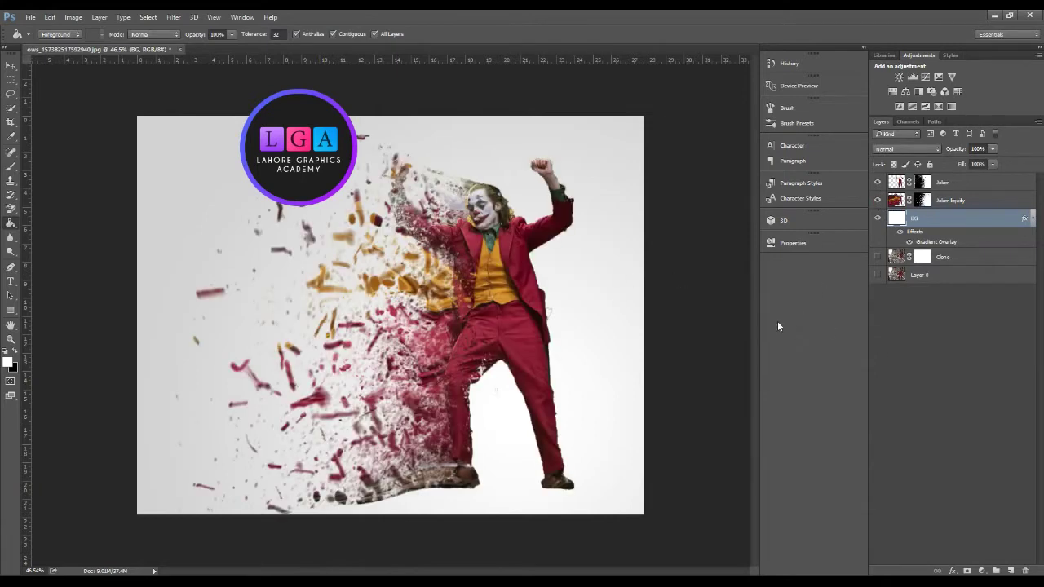
Step: Select the Joker liquify layer, switch to the Brush tool, and add a second layer mask
scroll(469, 449, "down", 1)
scroll(469, 449, "down", 2)
scroll(469, 449, "up", 2)
scroll(469, 449, "up", 1)
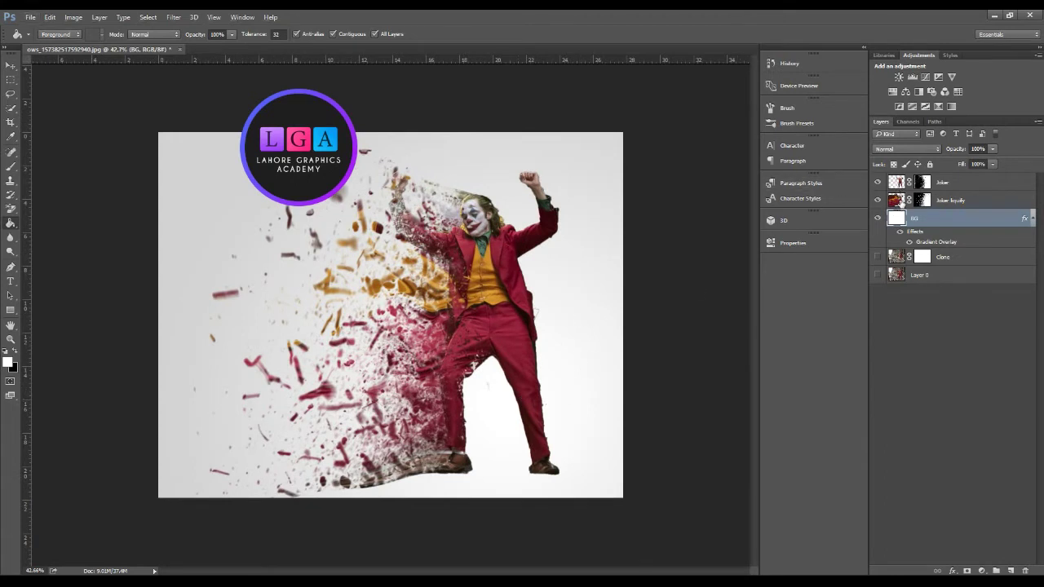
left_click(900, 202)
key("b")
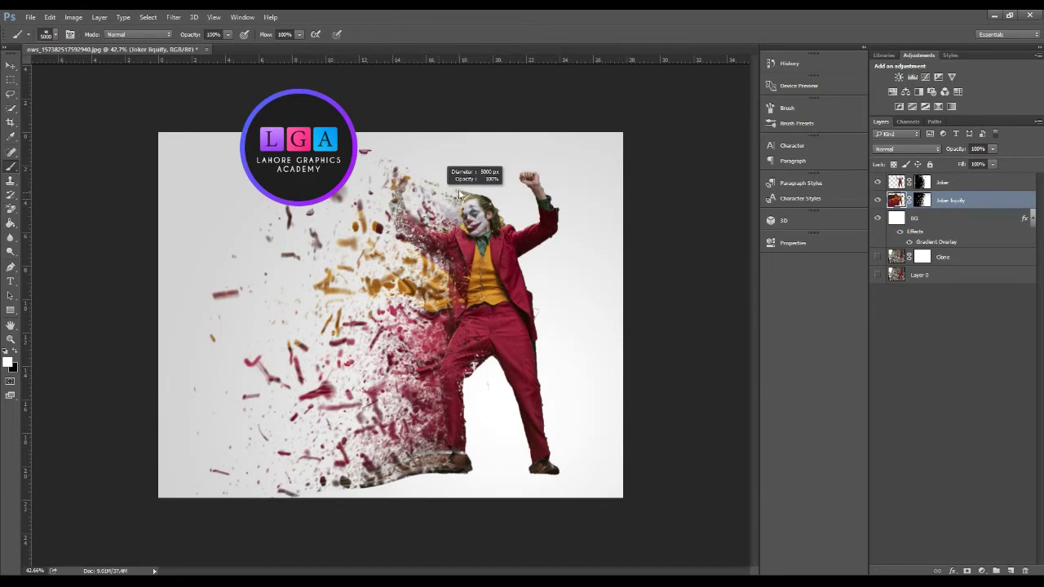
left_click(922, 200)
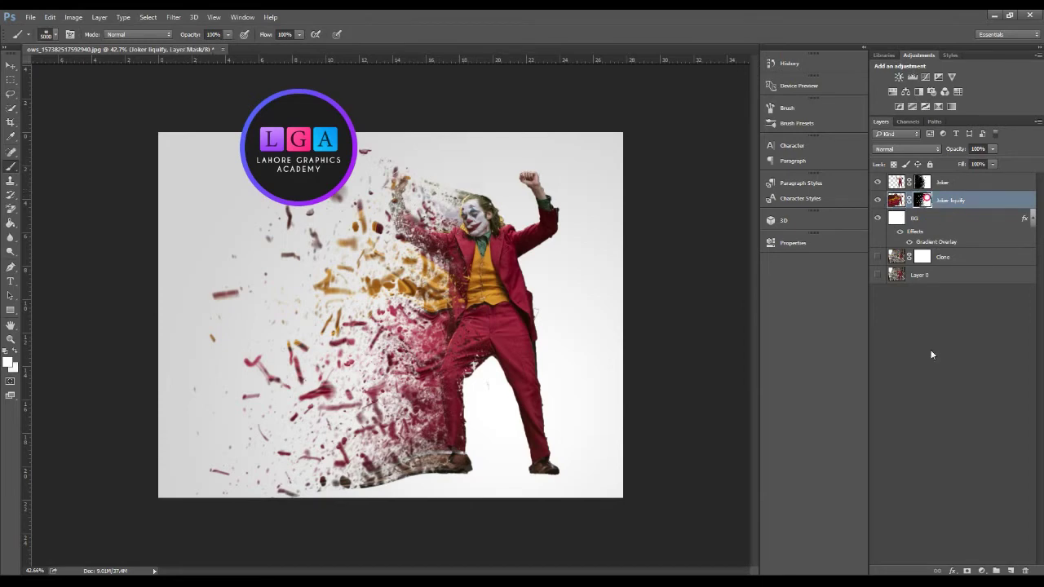
left_click(967, 571)
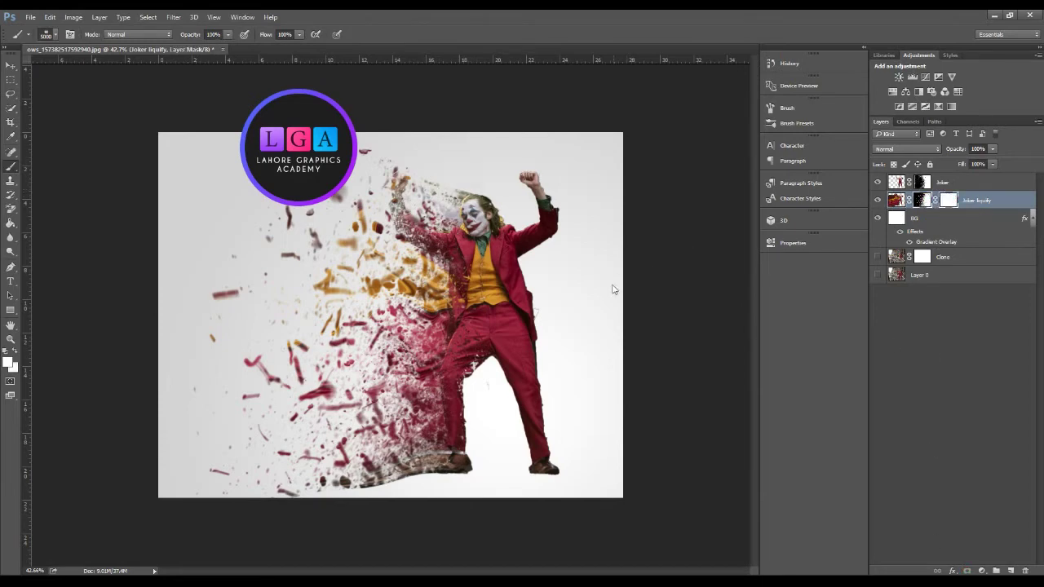
Step: Set up a soft round brush of about 401 px with black as the painting colour
left_click_drag(245, 191, 260, 204)
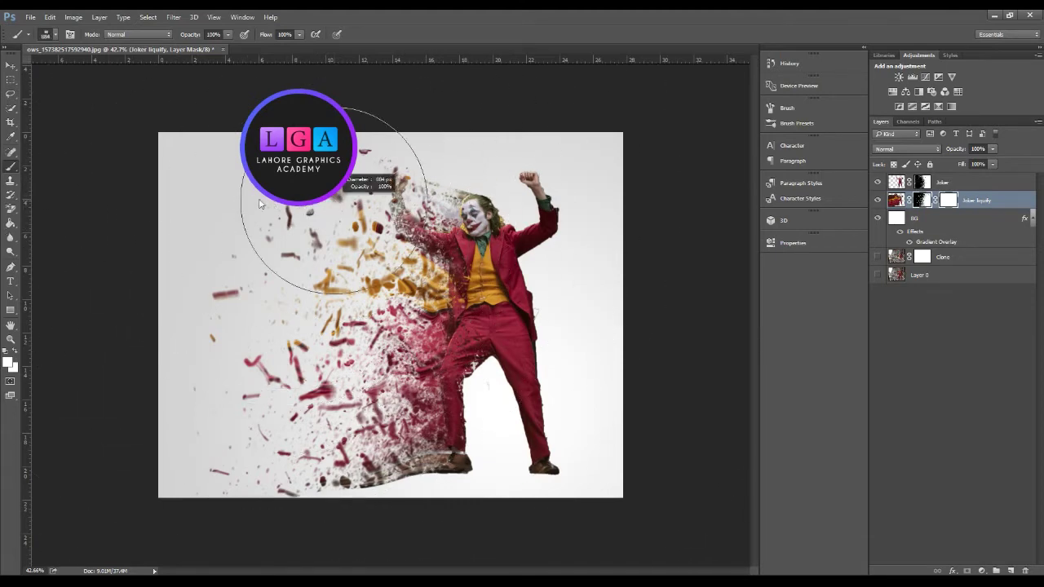
right_click(355, 188)
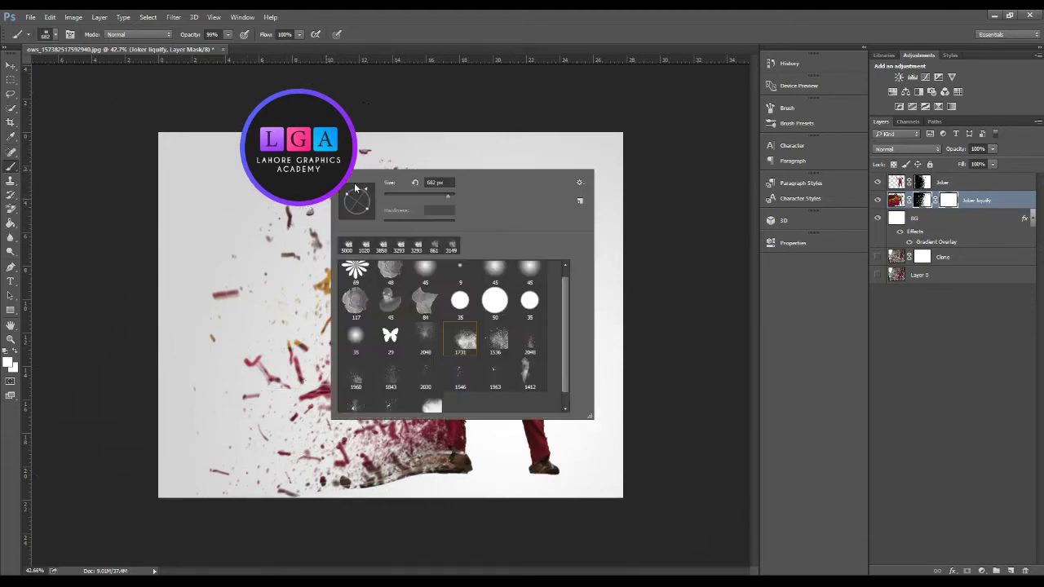
left_click(500, 271)
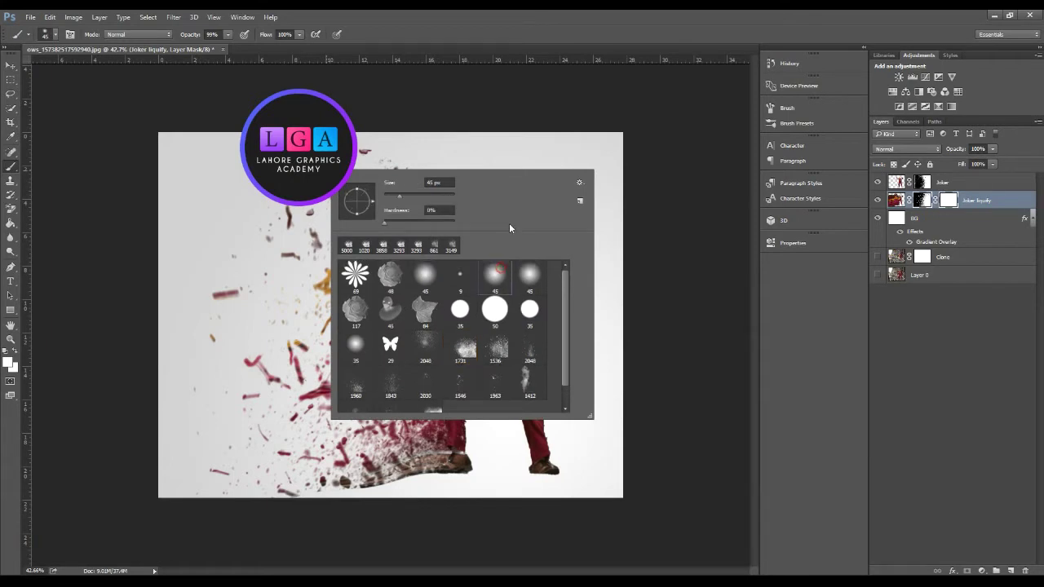
left_click(643, 120)
left_click_drag(481, 183, 546, 192)
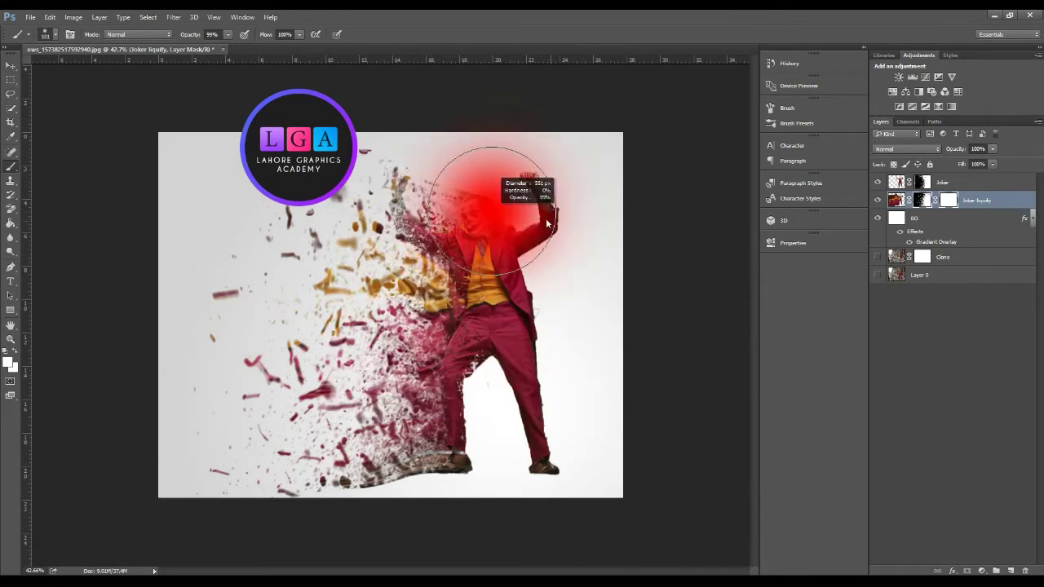
left_click_drag(461, 159, 432, 159)
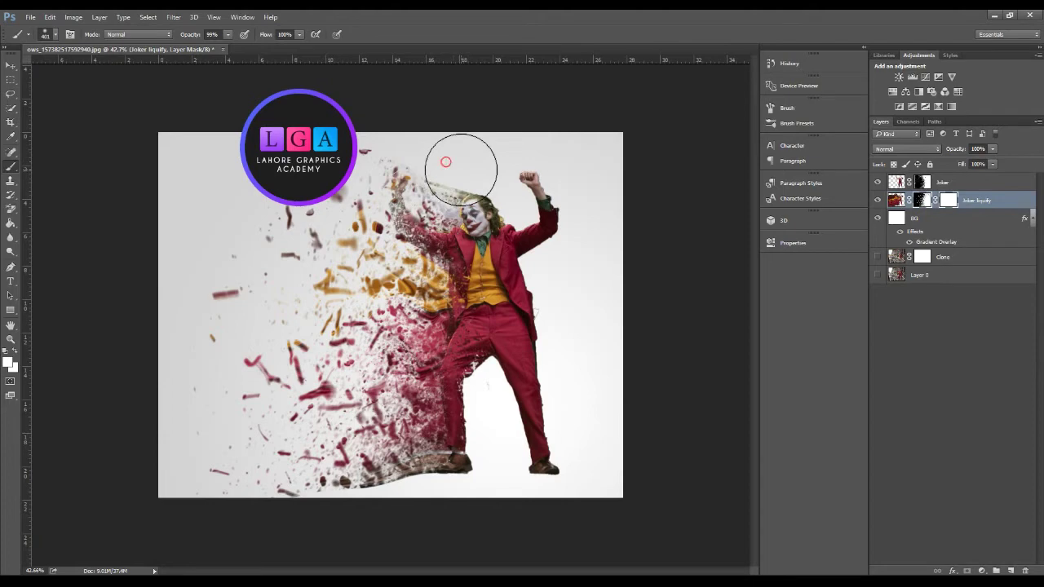
left_click_drag(457, 167, 391, 175)
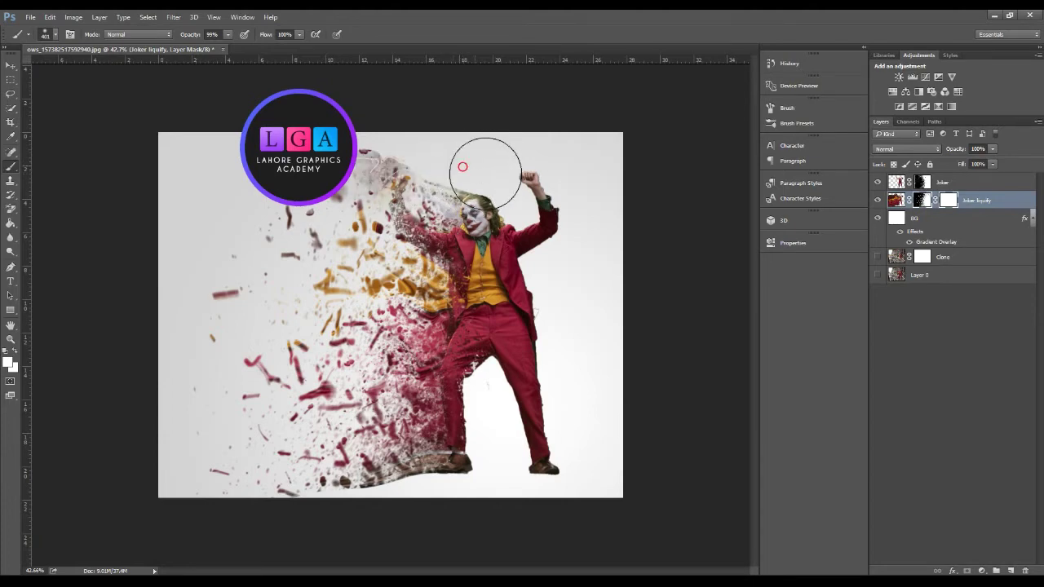
key("ctrl+z")
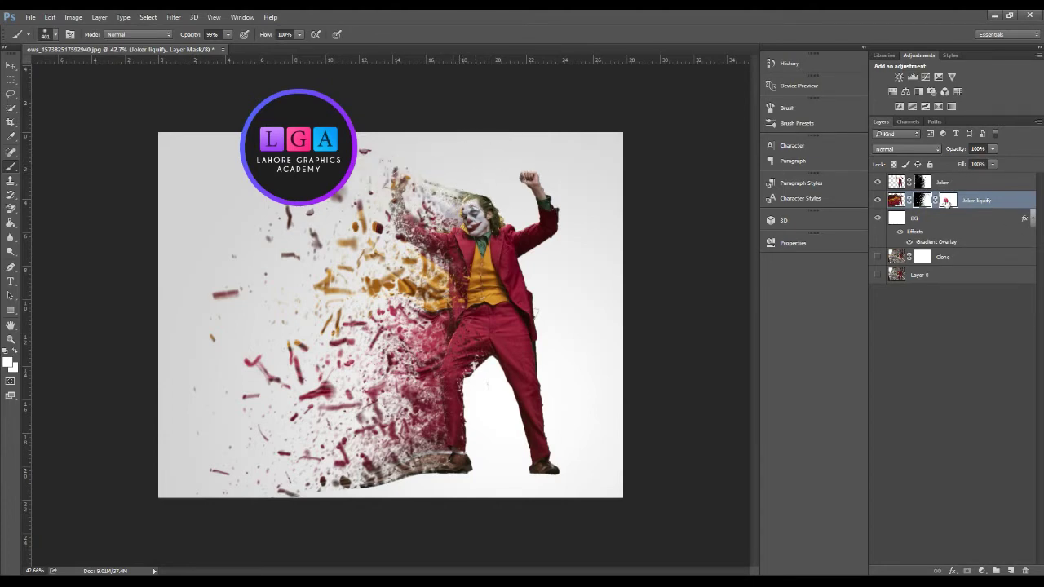
left_click(8, 363)
left_click(892, 235)
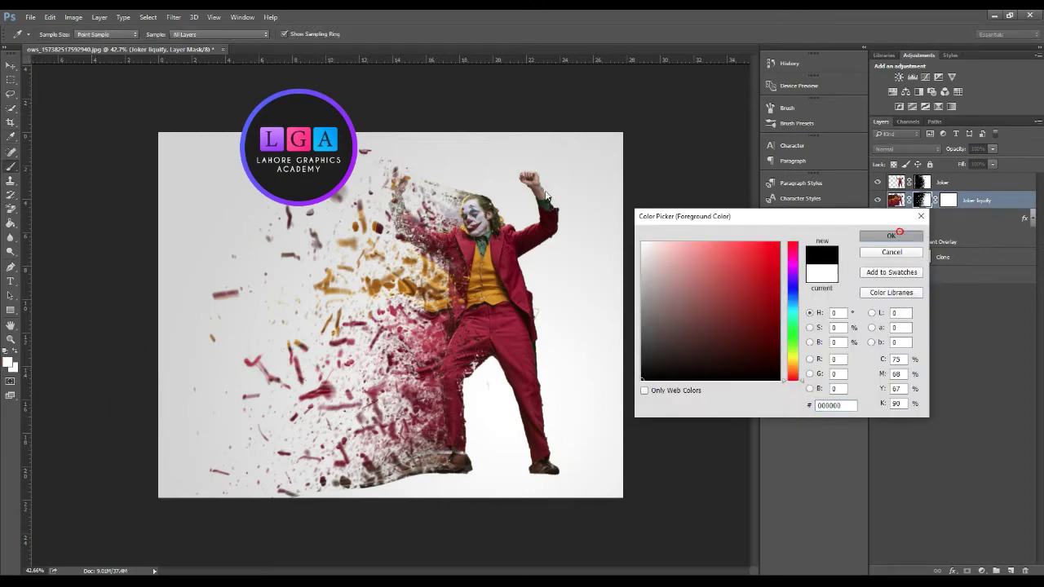
Step: Shrink the brush to 317 px and lower its flow to 15%
right_click(478, 163, "alt")
mouse_move(493, 160)
left_mouse_down()
mouse_move(499, 263)
mouse_move(489, 210)
left_mouse_up()
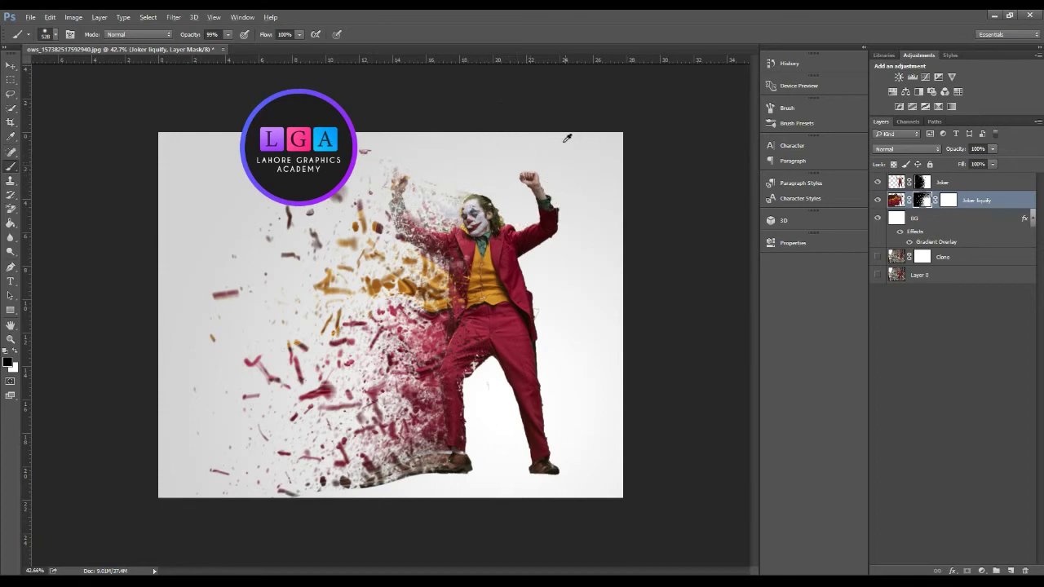
left_click_drag(569, 163, 546, 172)
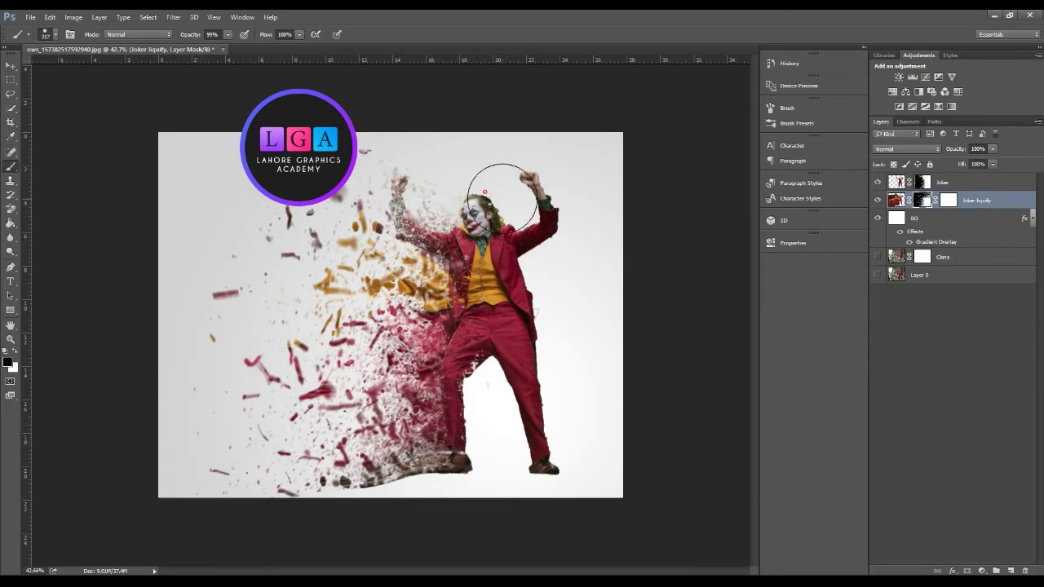
right_click(502, 195)
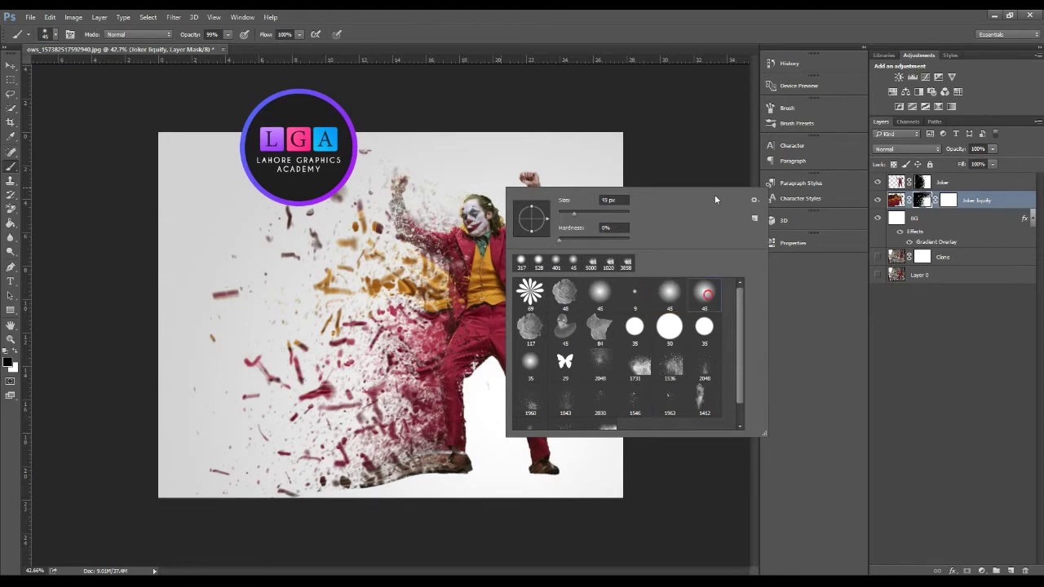
key("Return")
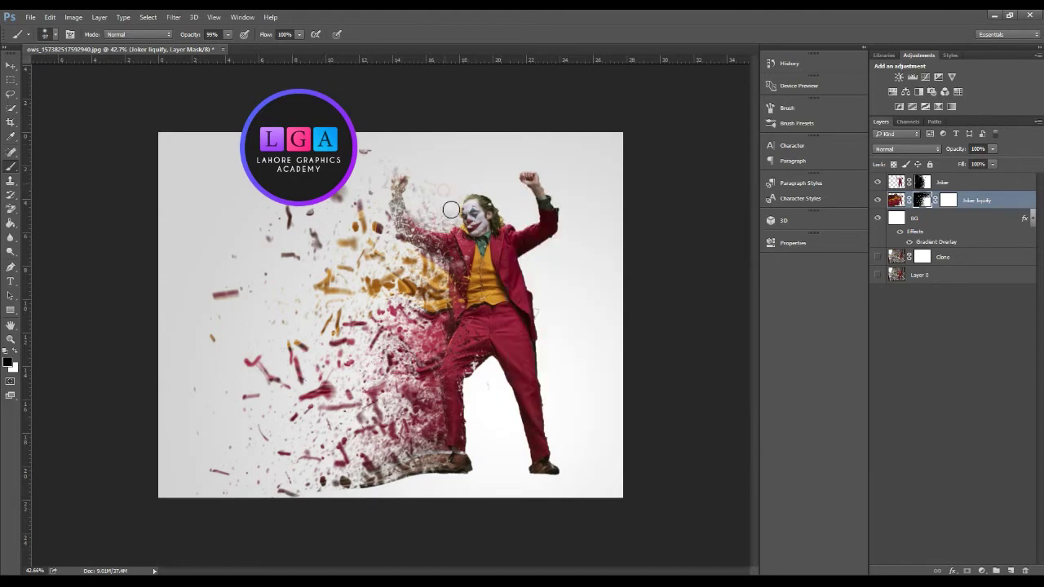
left_click(300, 35)
left_click(252, 49)
Step: Enlarge the brush and softly fade the particles left of the Joker's legs
left_click_drag(455, 212, 489, 212)
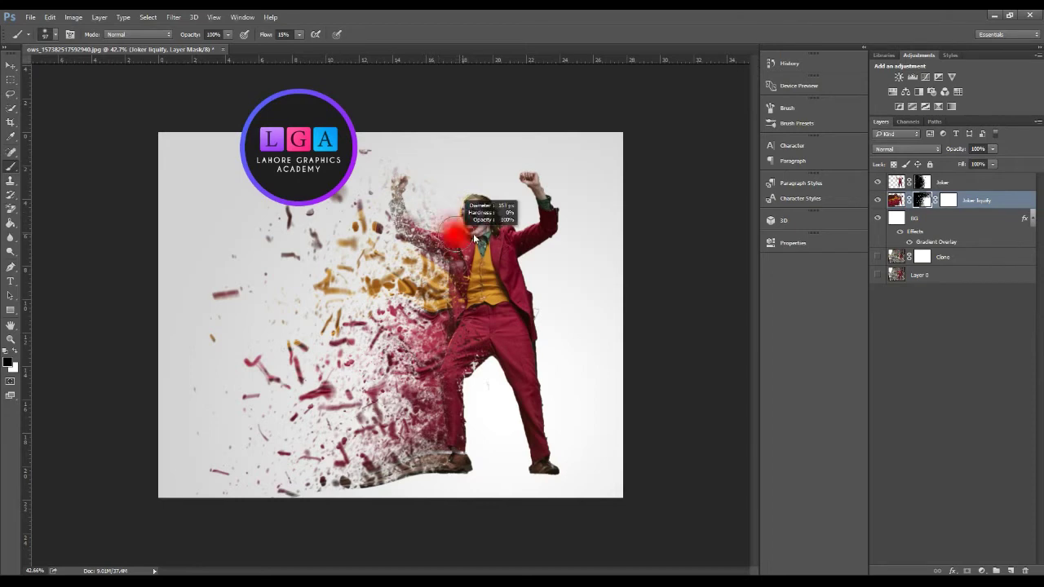
right_click(436, 481)
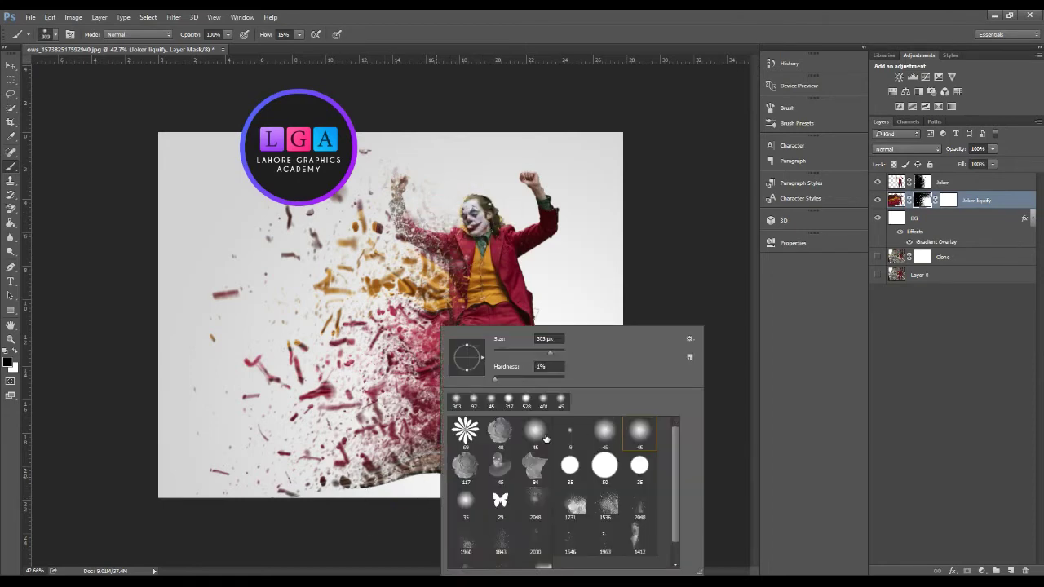
key("Escape")
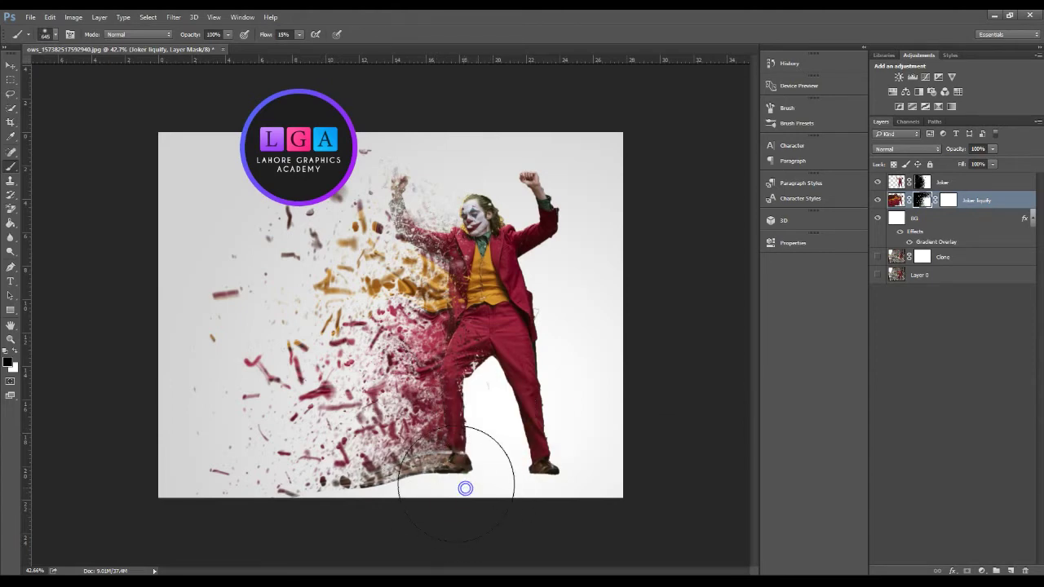
right_click(522, 314)
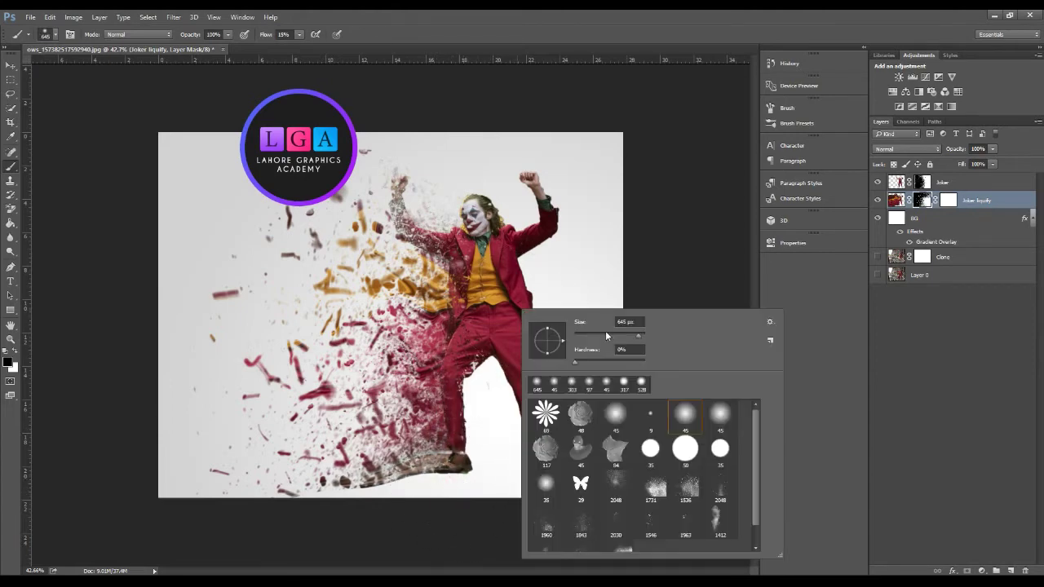
key("Escape")
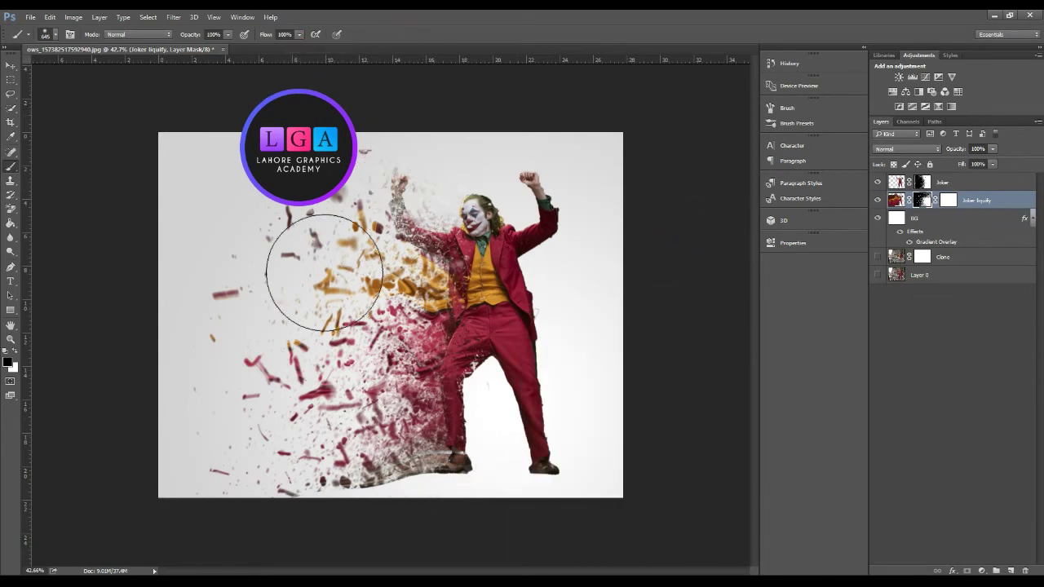
mouse_move(466, 512)
left_mouse_down()
mouse_move(477, 512)
mouse_move(476, 495)
mouse_move(483, 510)
left_mouse_up()
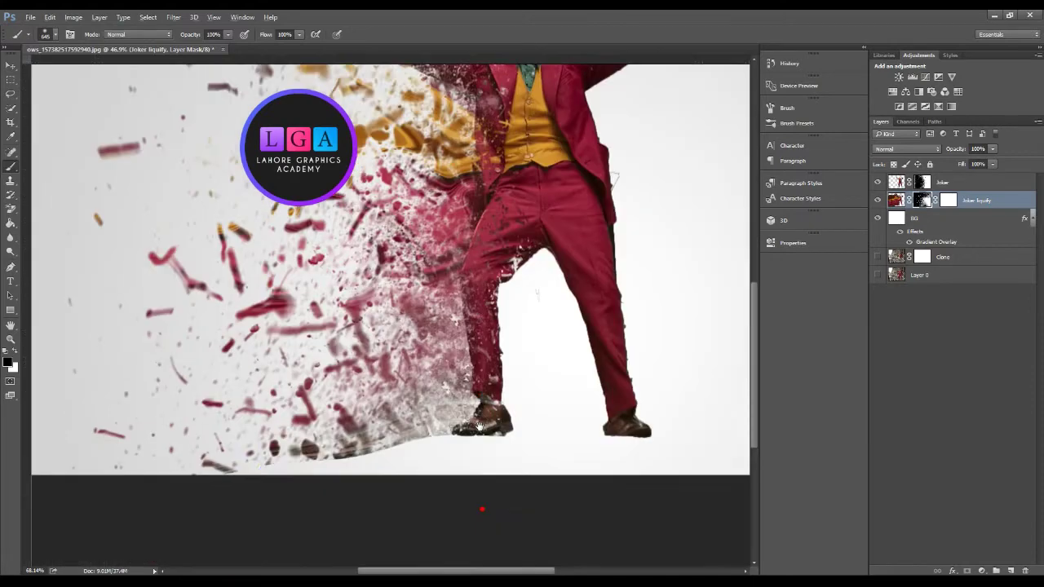
Step: Paint fragments below the Joker's boot, reduce the brush to 225, and hide the solid Joker
scroll(480, 427, "down", 5)
scroll(462, 354, "up", 1)
scroll(462, 354, "up", 1)
scroll(454, 359, "up", 1)
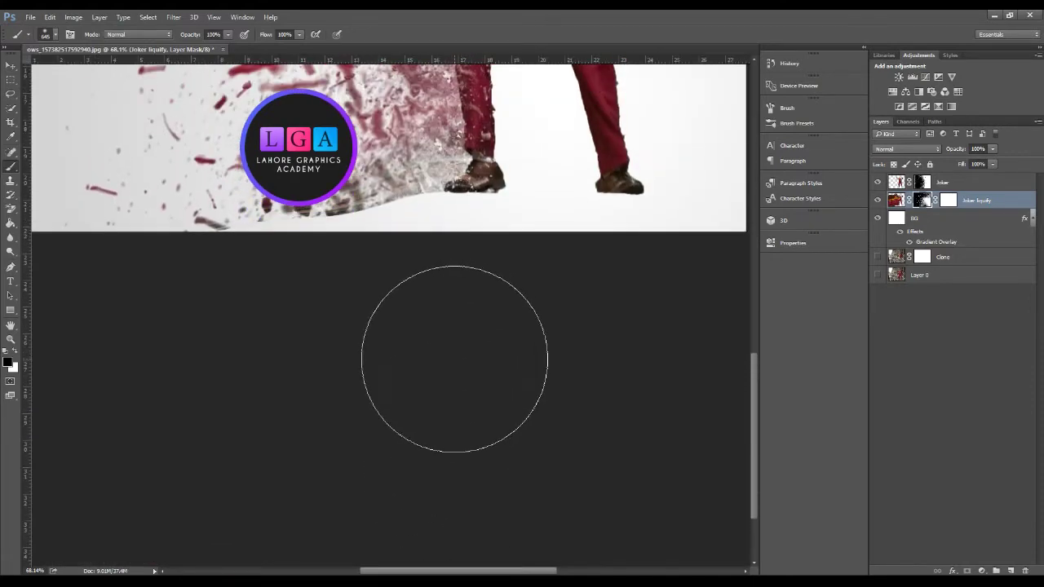
scroll(428, 373, "up", 1)
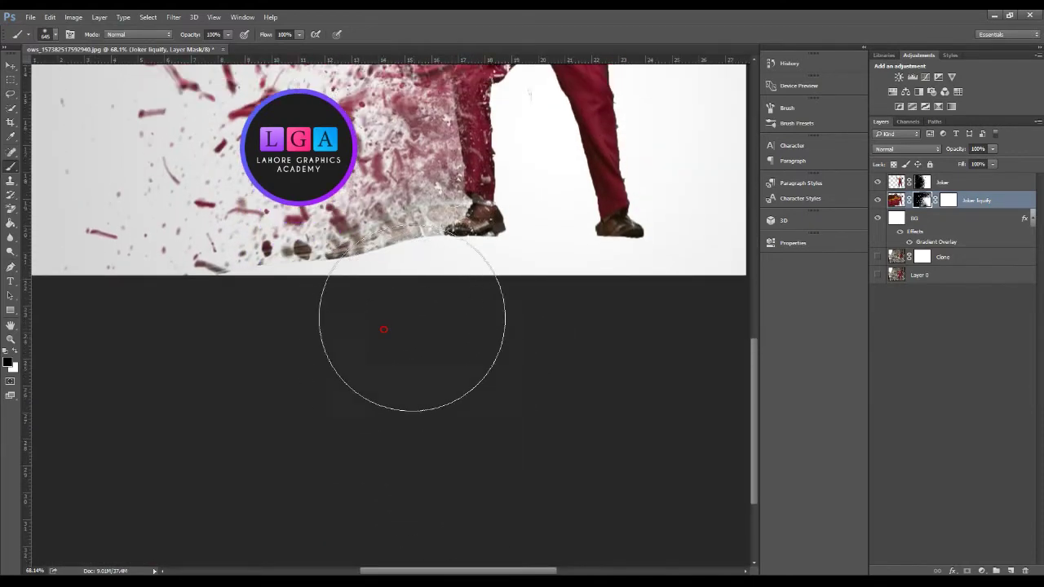
left_click_drag(412, 318, 462, 354)
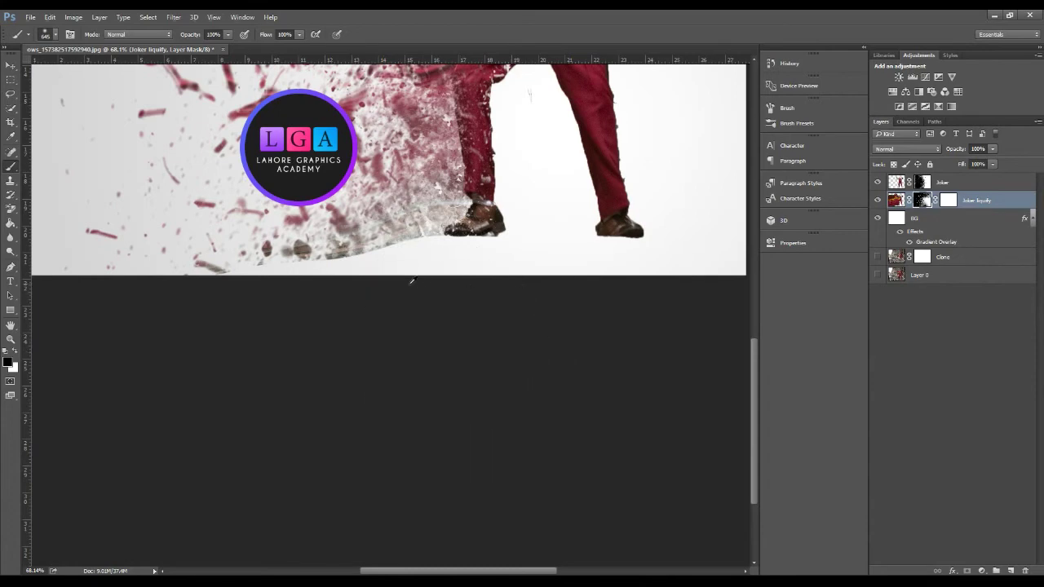
right_click(438, 229, "alt")
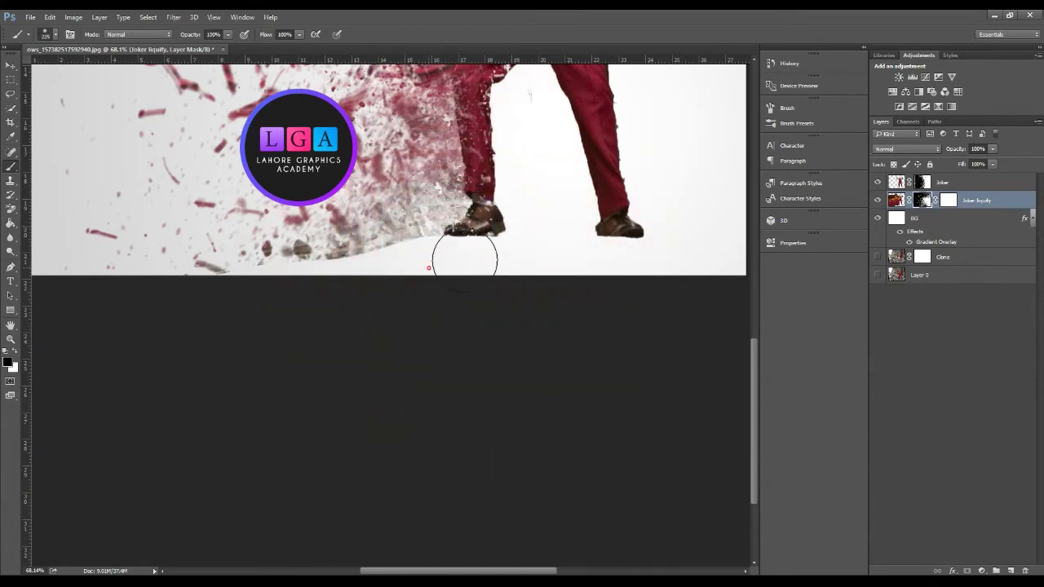
scroll(472, 268, "down", 2)
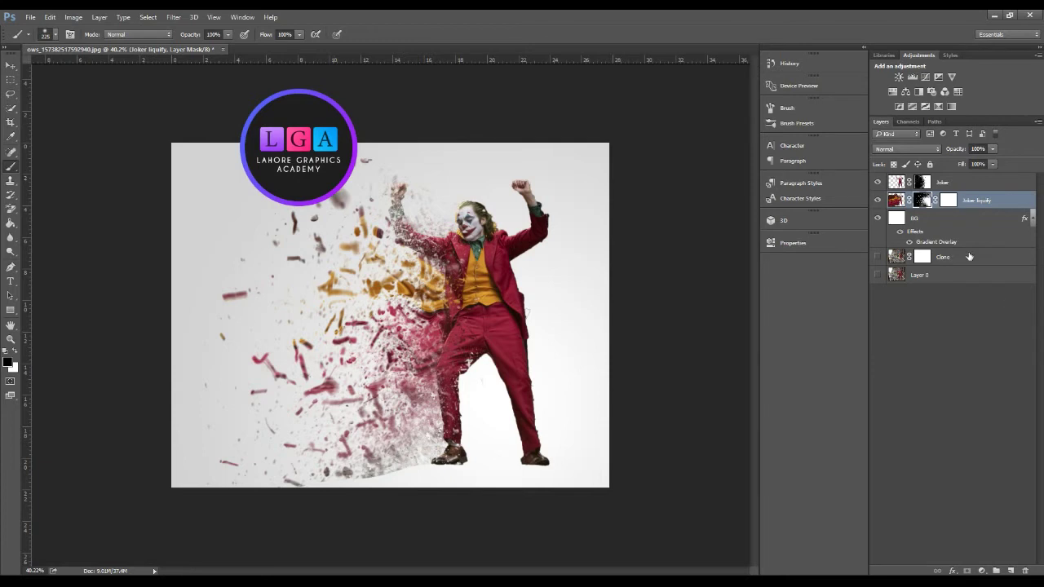
left_click(879, 181)
Step: Show the Joker again, hide BG to reveal the stairs, and disperse the left leg's edges
left_click(879, 183)
left_click(879, 219)
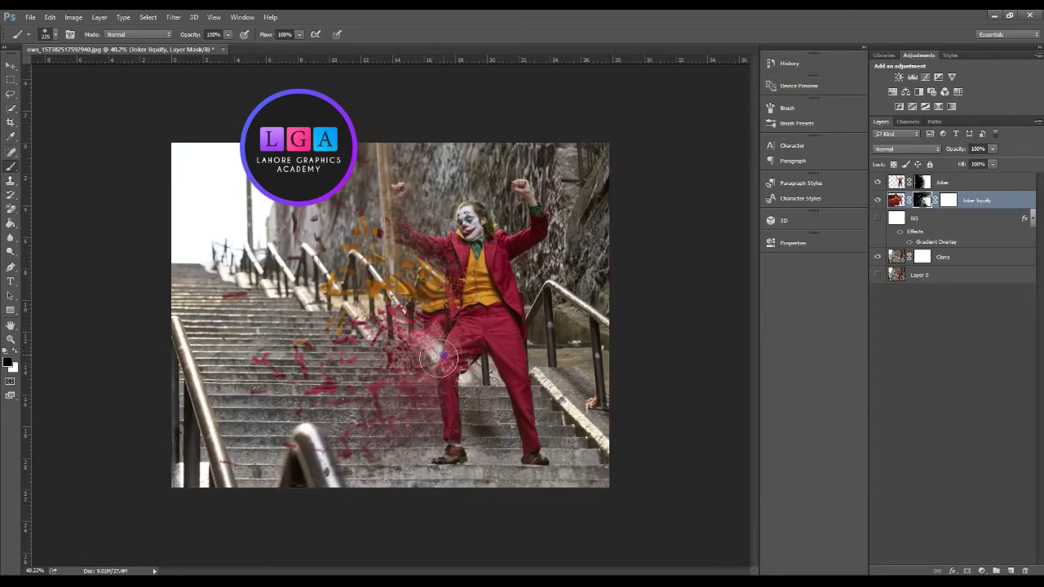
left_click_drag(442, 352, 449, 280)
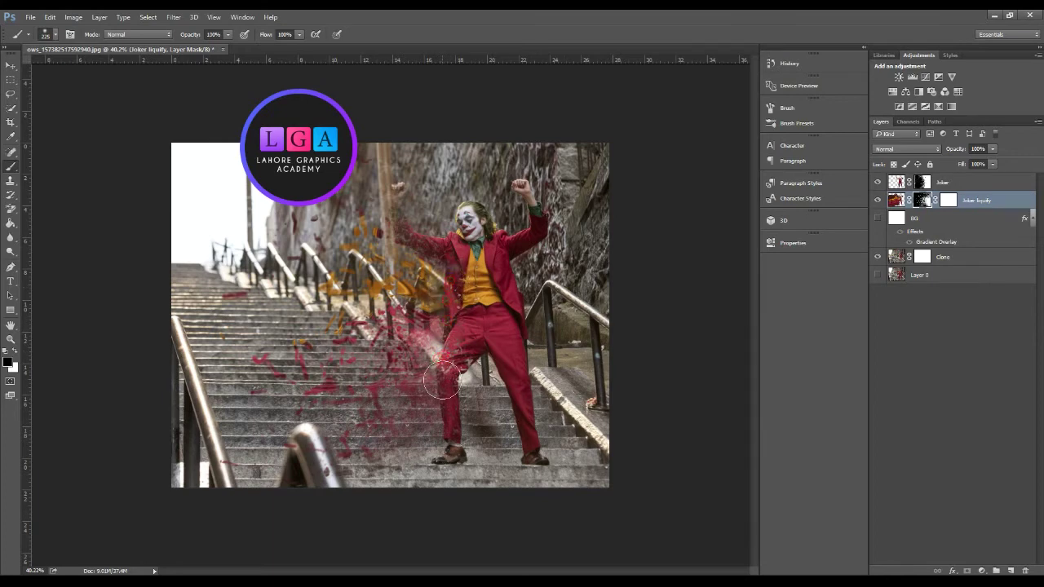
left_click_drag(443, 379, 444, 350)
scroll(481, 443, "down", 2)
scroll(481, 443, "up", 1)
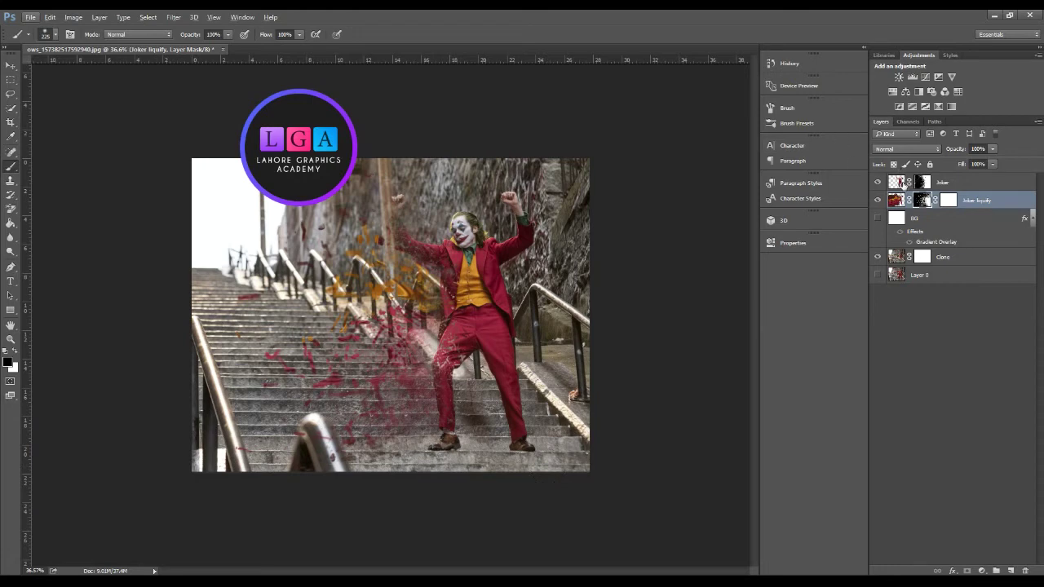
left_click(923, 182)
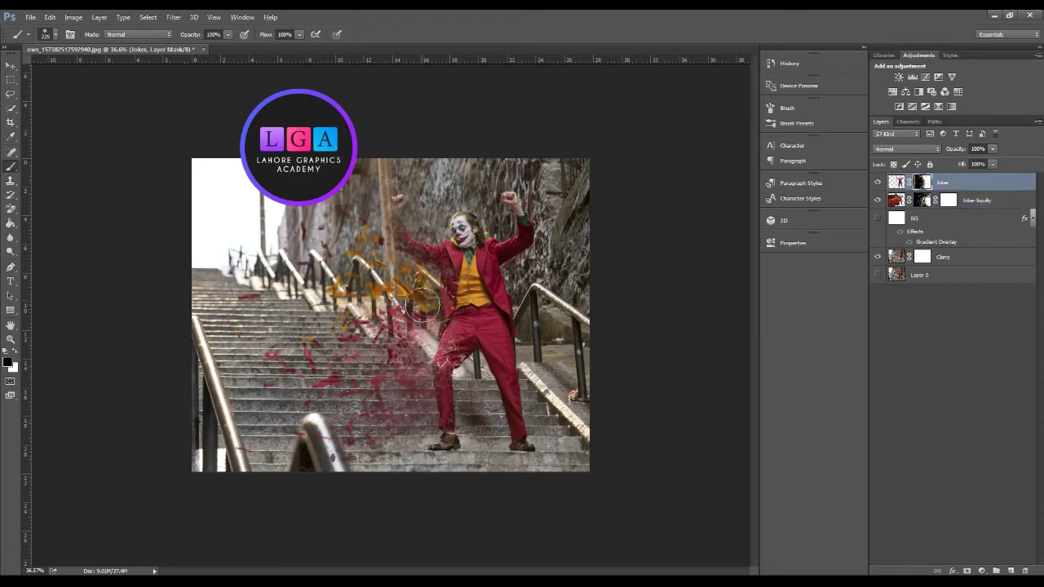
Step: Choose the 1536 px particle brush and rotate its tip
right_click(398, 303)
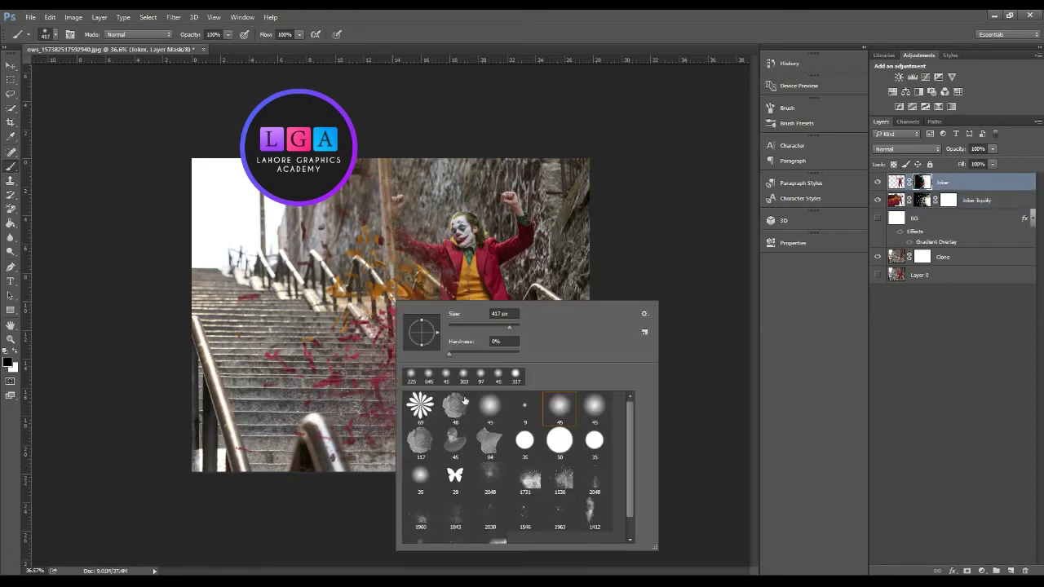
left_click(559, 481)
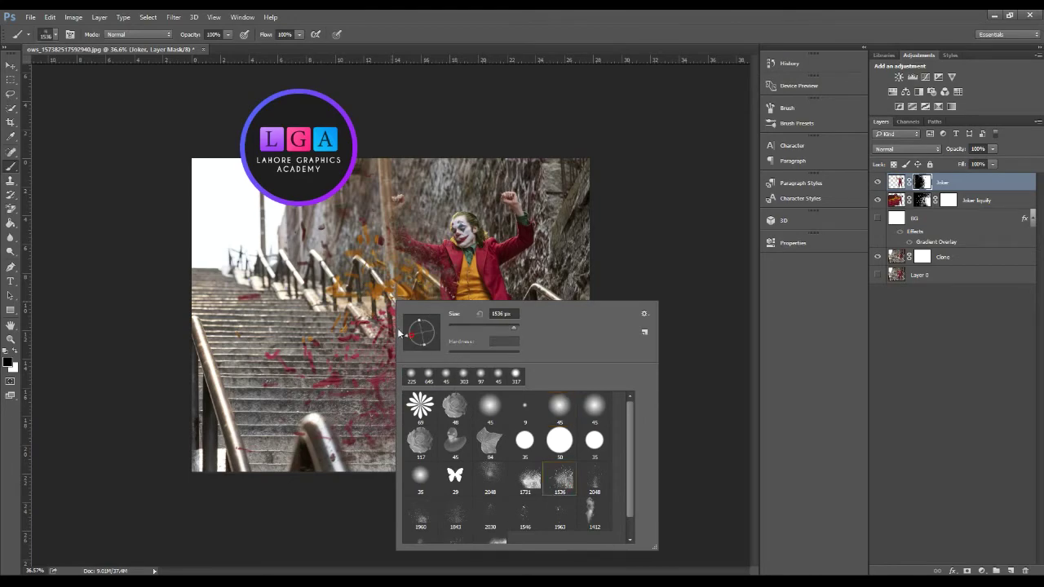
left_click_drag(410, 338, 419, 340)
key("Escape")
Step: Stamp black particle bursts on the Joker mask left of the figure, then reduce brush size and opacity
right_click(376, 308)
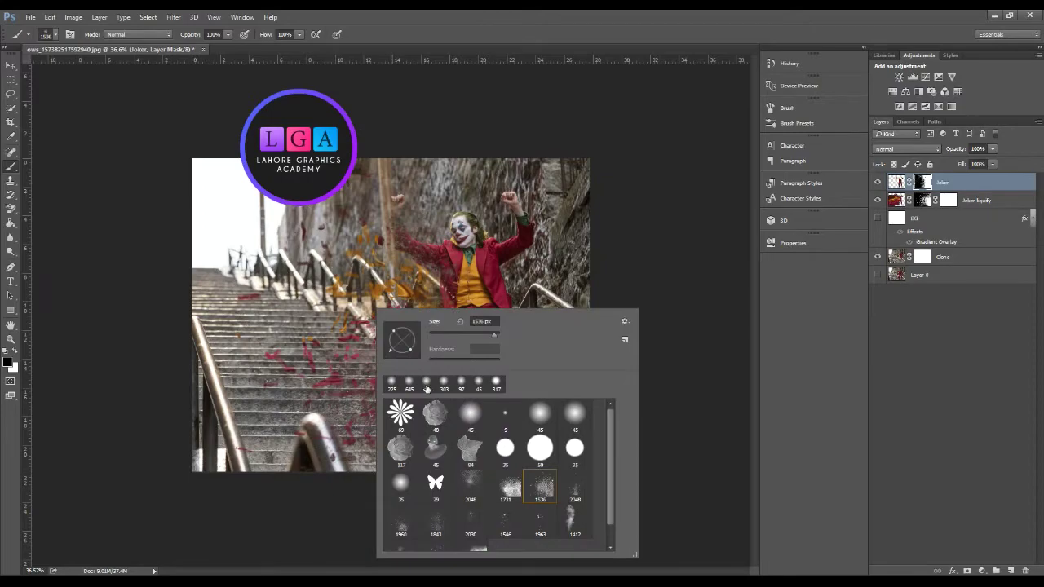
left_click(438, 359)
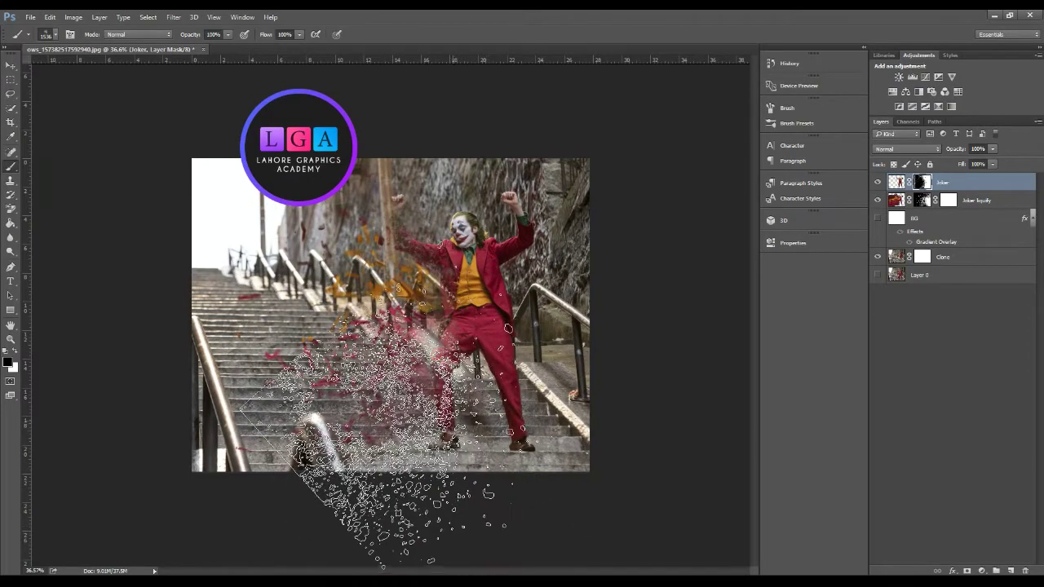
left_click(326, 440)
left_click(409, 299)
key("[")
key("[")
key("[")
key("9")
key("8")
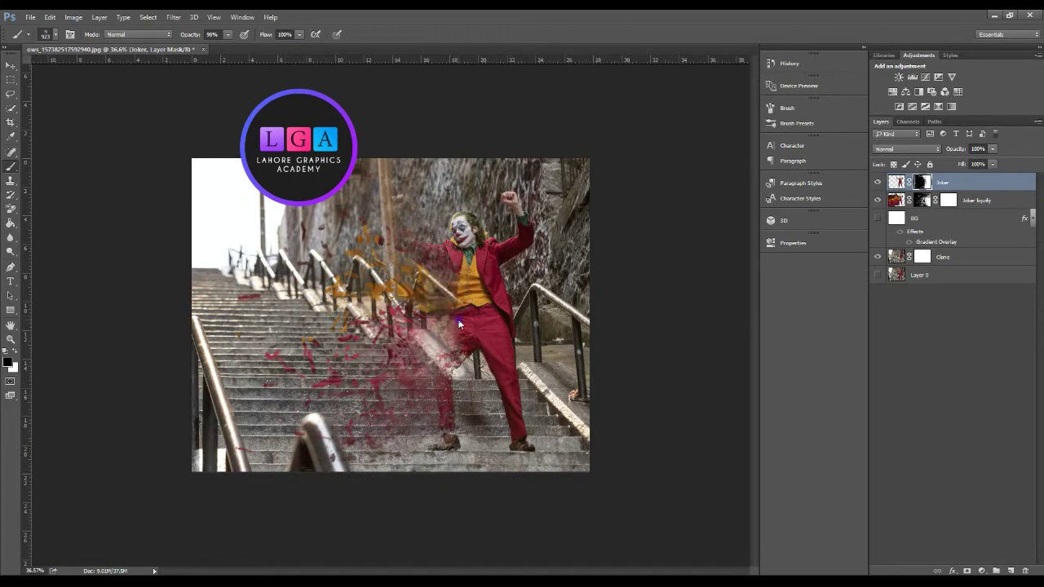
Step: Toggle Layer 0 to compare the particle composite with the original Joker photo
scroll(438, 381, "up", 1)
scroll(438, 380, "up", 2)
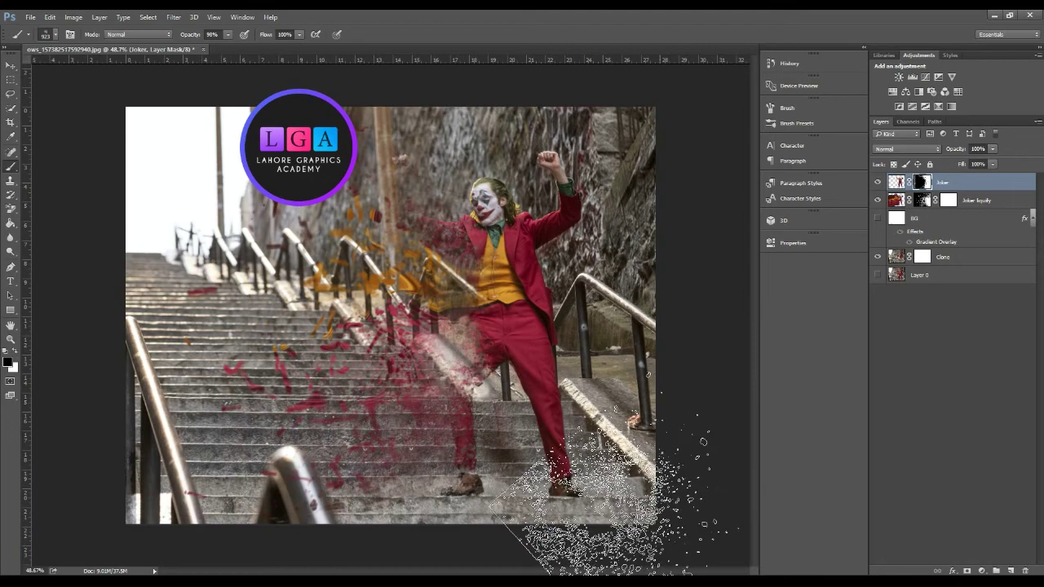
scroll(612, 490, "down", 1)
scroll(612, 490, "down", 1)
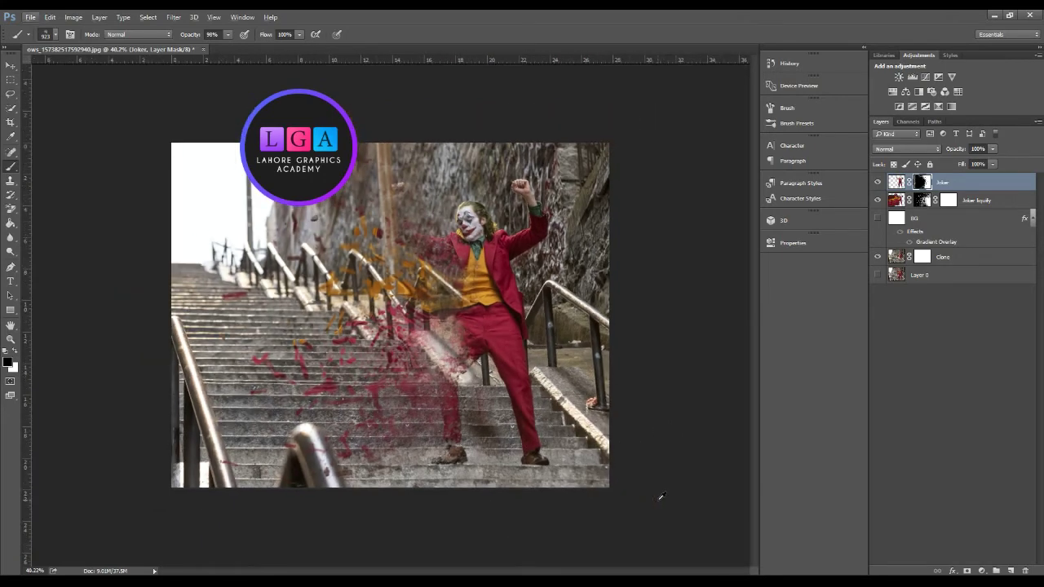
left_click(878, 276, "alt")
left_click(878, 276, "alt")
left_click(878, 276, "alt")
left_click(877, 276, "alt")
left_click(926, 584)
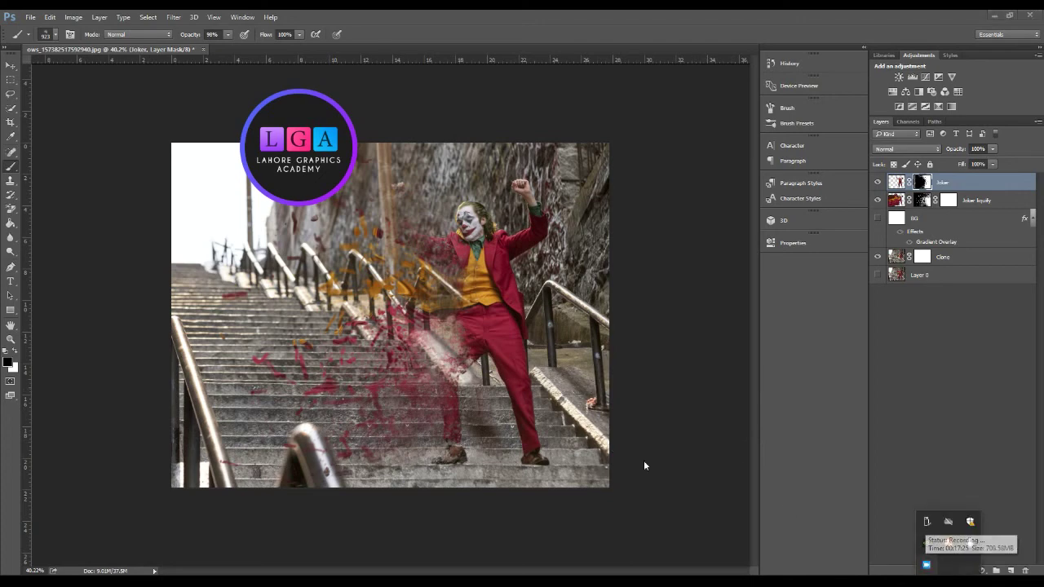
left_click(899, 366)
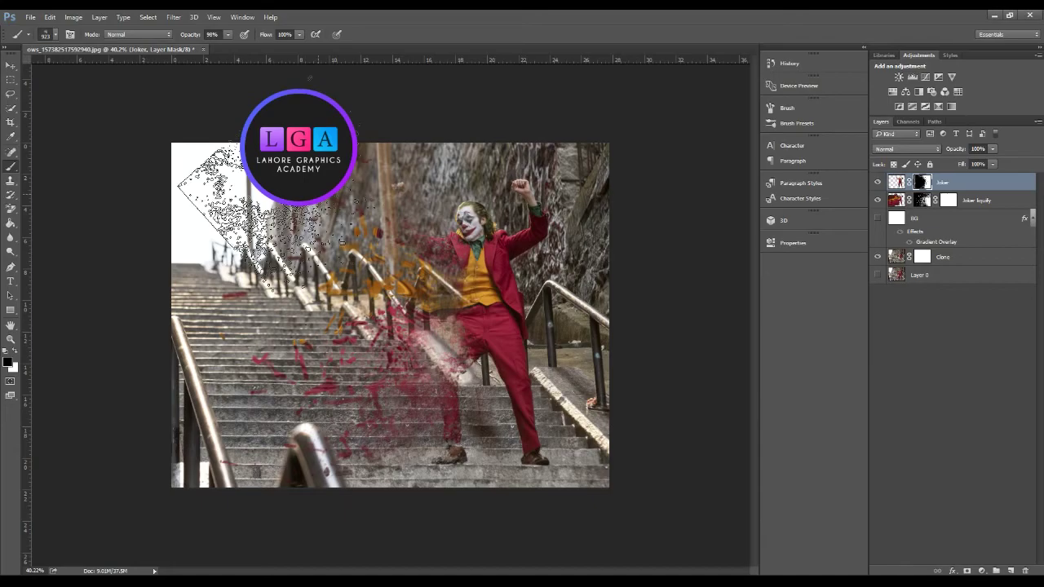
key("alt+Tab")
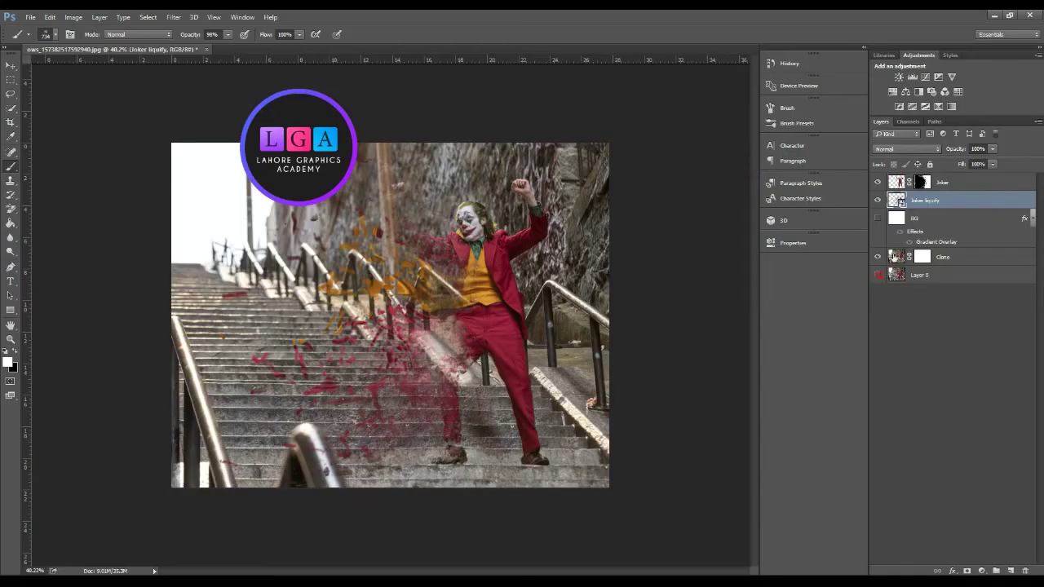
Step: Add a Curves adjustment above Clone, pulling the RGB curve down and the Blue channel slightly lower
left_click(893, 260)
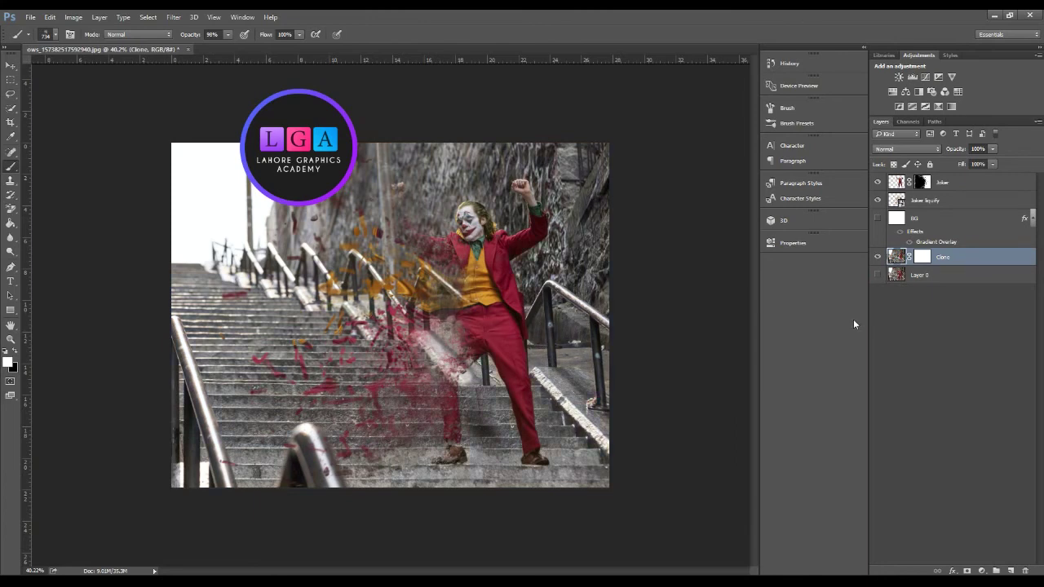
left_click(925, 77)
left_click_drag(702, 343, 708, 349)
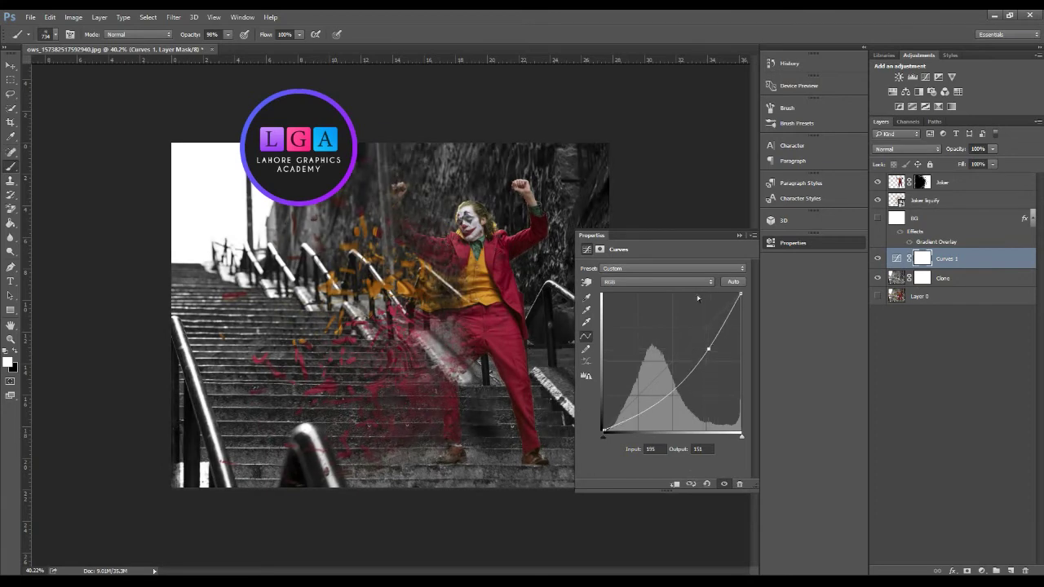
left_click(657, 282)
left_click(657, 311)
left_click_drag(697, 330, 708, 336)
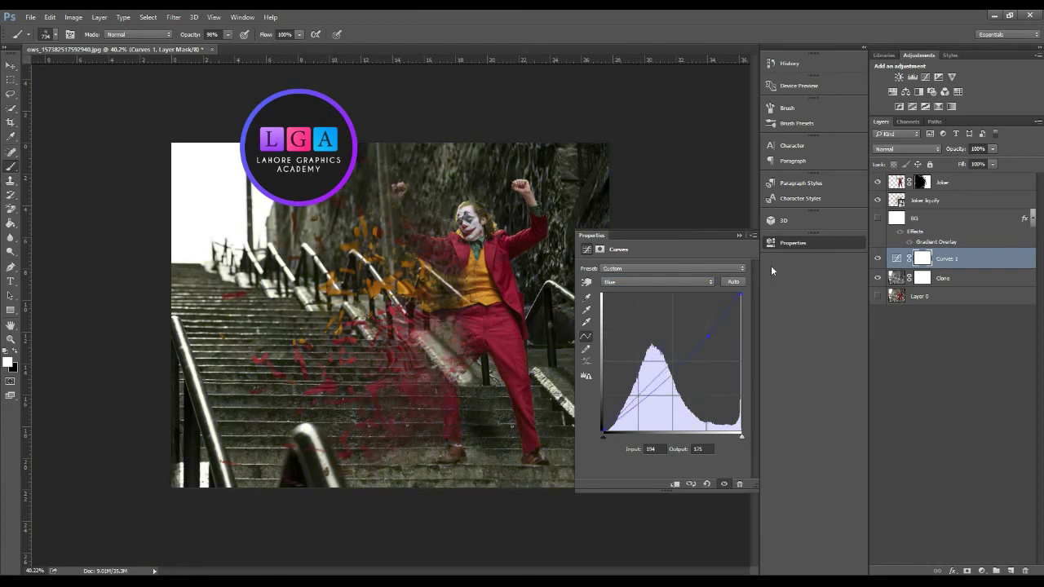
left_click(739, 236)
scroll(582, 424, "up", 1)
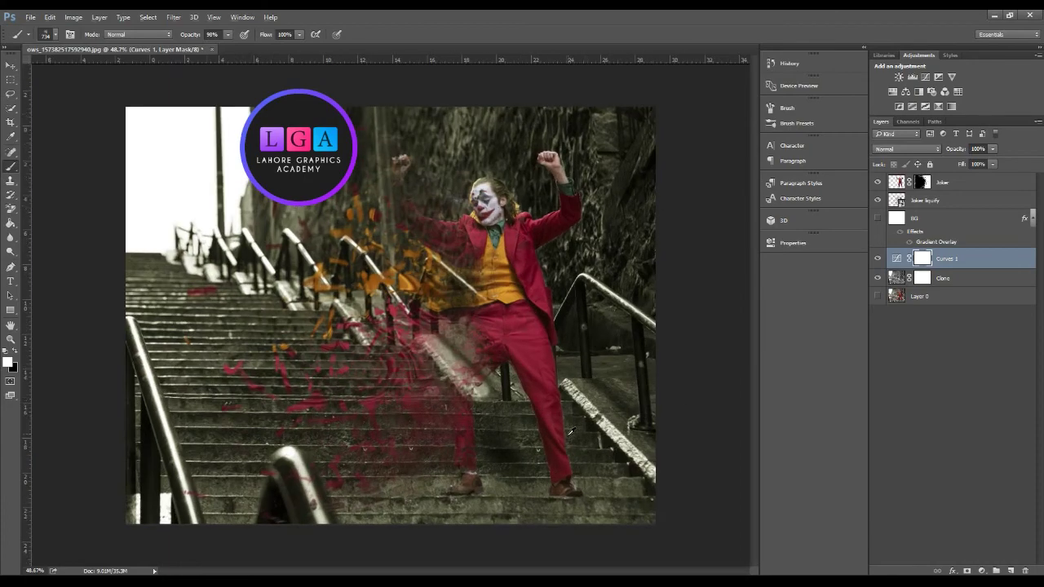
scroll(568, 437, "up", 1)
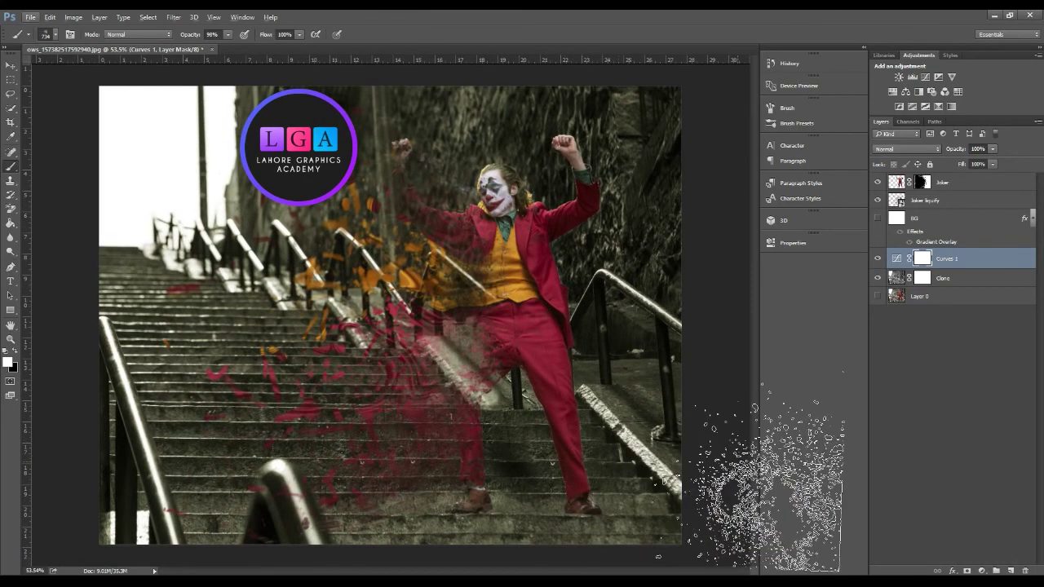
scroll(620, 453, "down", 1)
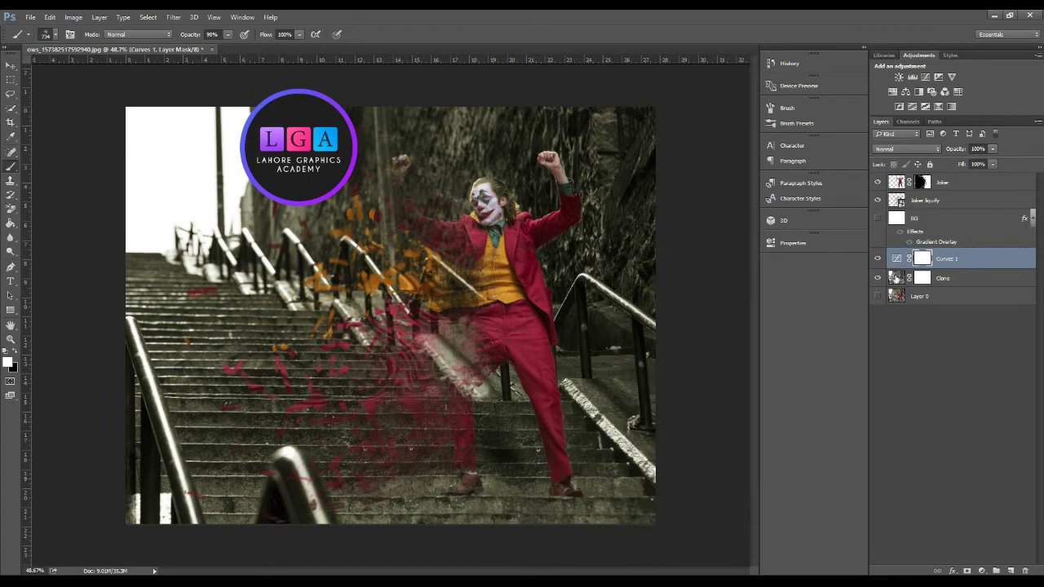
left_click(895, 278)
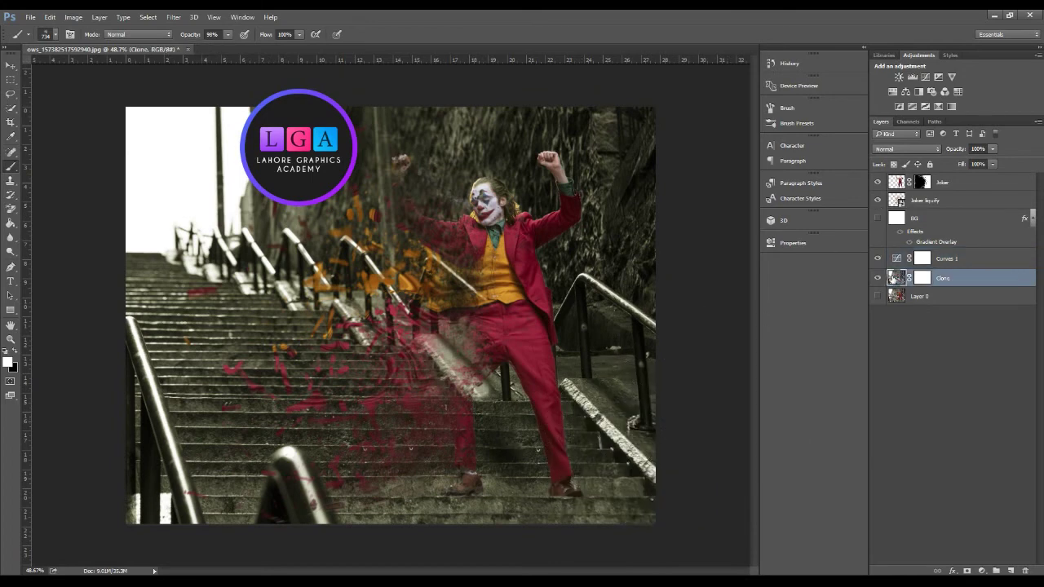
Step: Add a black-filled layer above Clone at 40% opacity, then hide it
left_click(1011, 571)
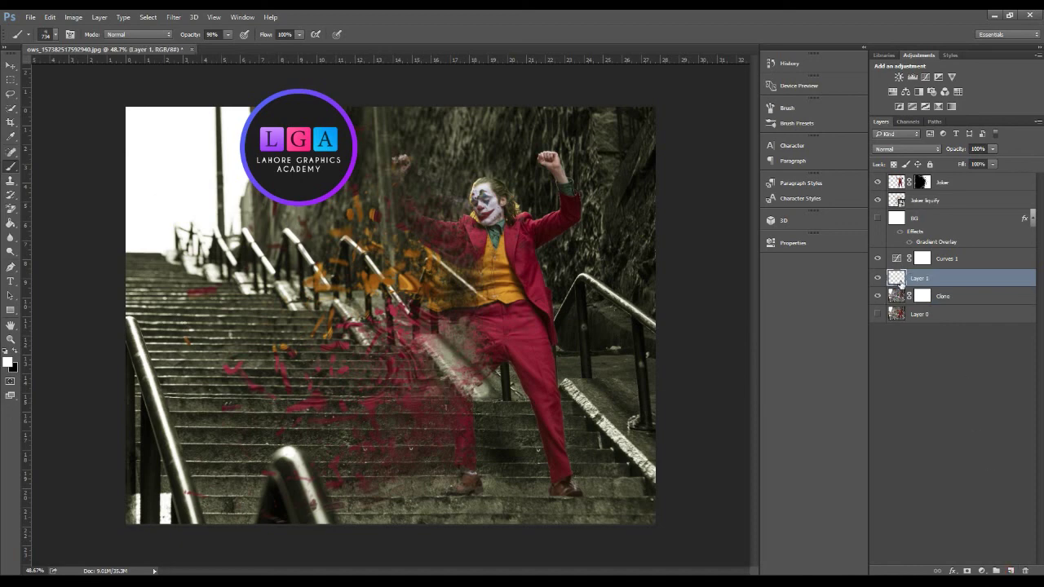
key("shift+BackSpace")
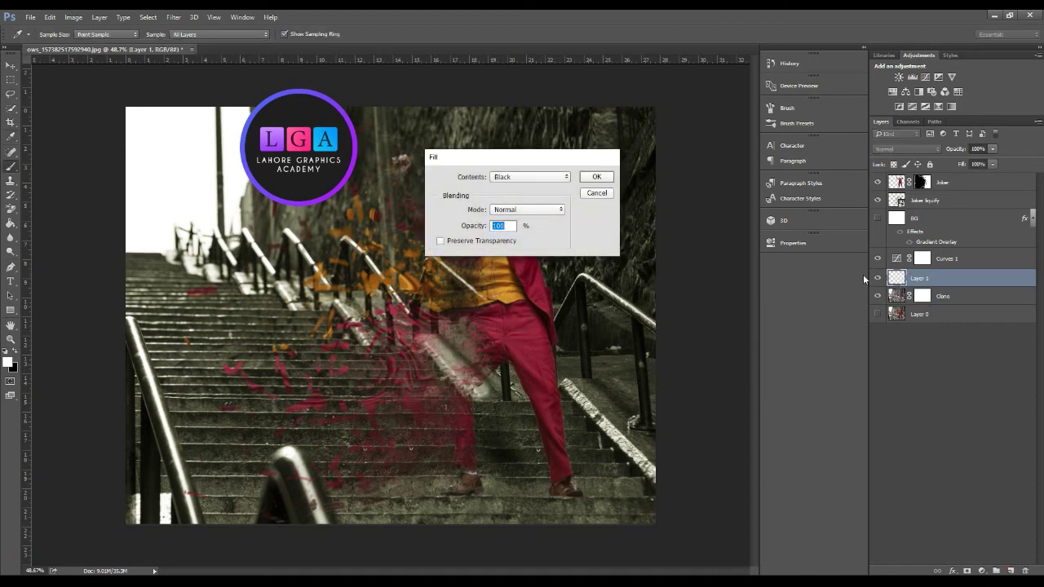
key("Return")
mouse_move(954, 151)
left_mouse_down()
mouse_move(923, 151)
mouse_move(919, 165)
left_mouse_up()
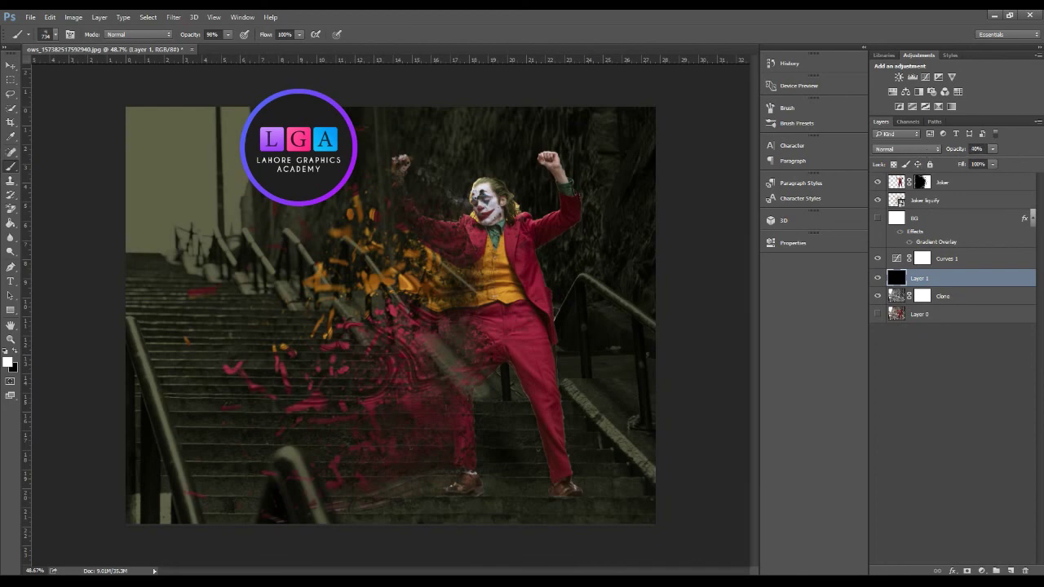
left_click(878, 279)
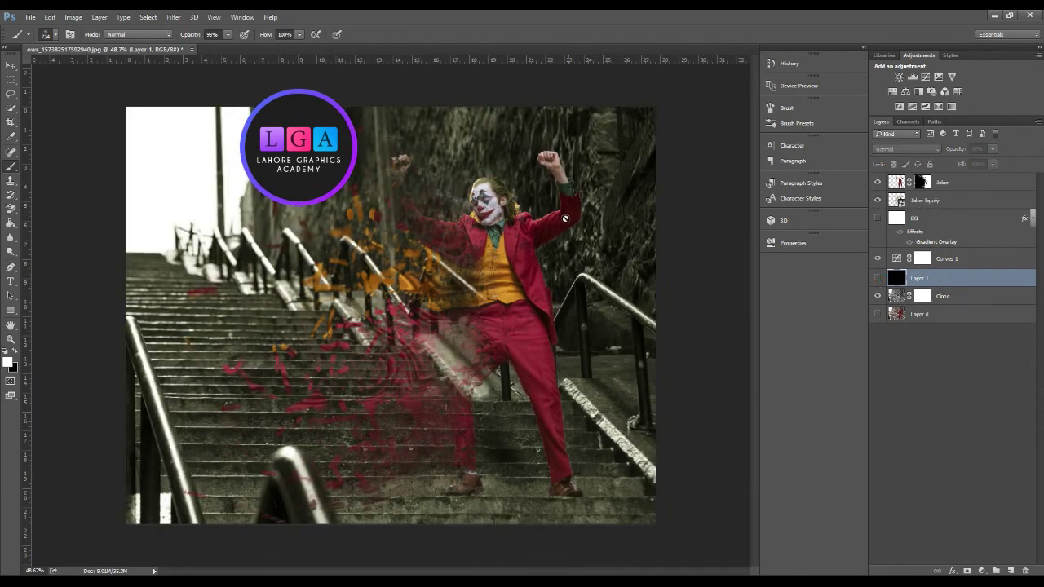